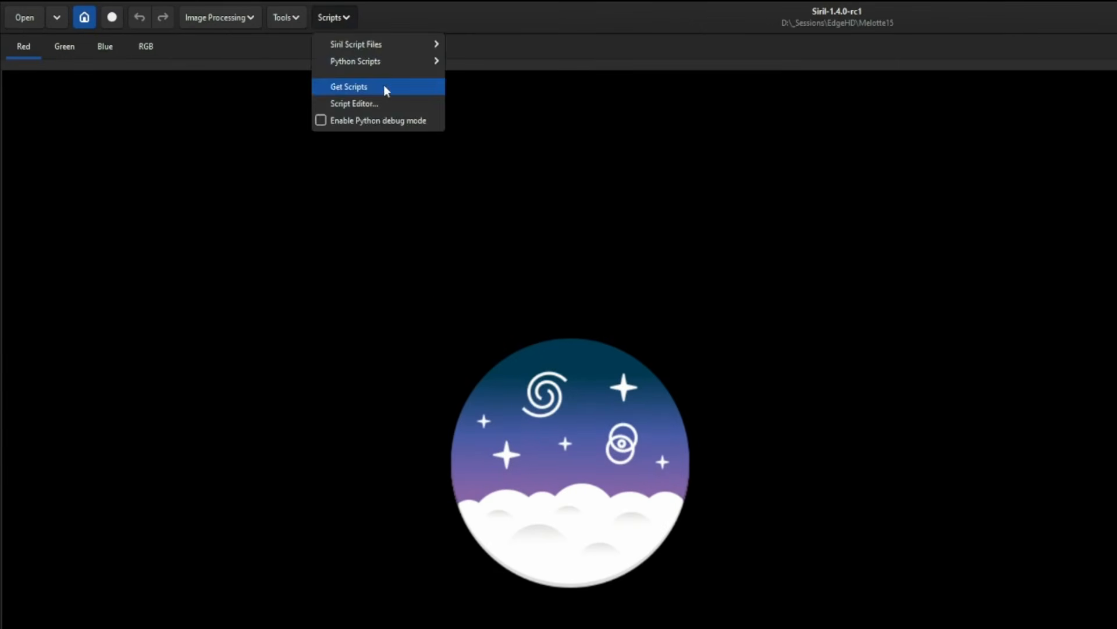
Find the NB_2_RGB.py script in the online scripts repository, enable it, and apply the preferences
click(335, 74)
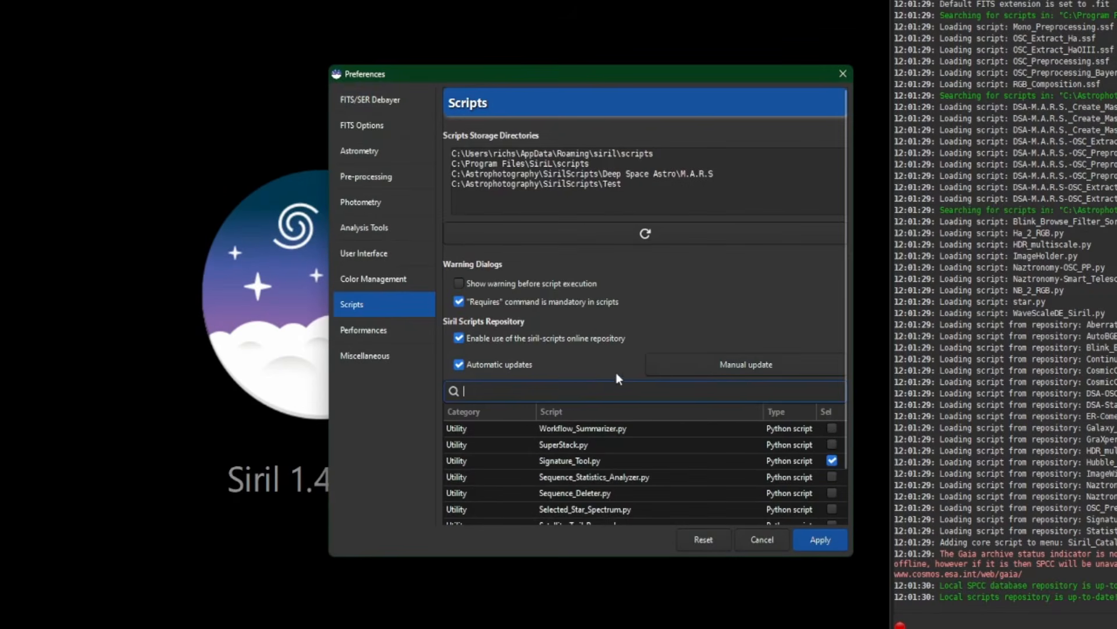
scroll(521, 460, down, 5)
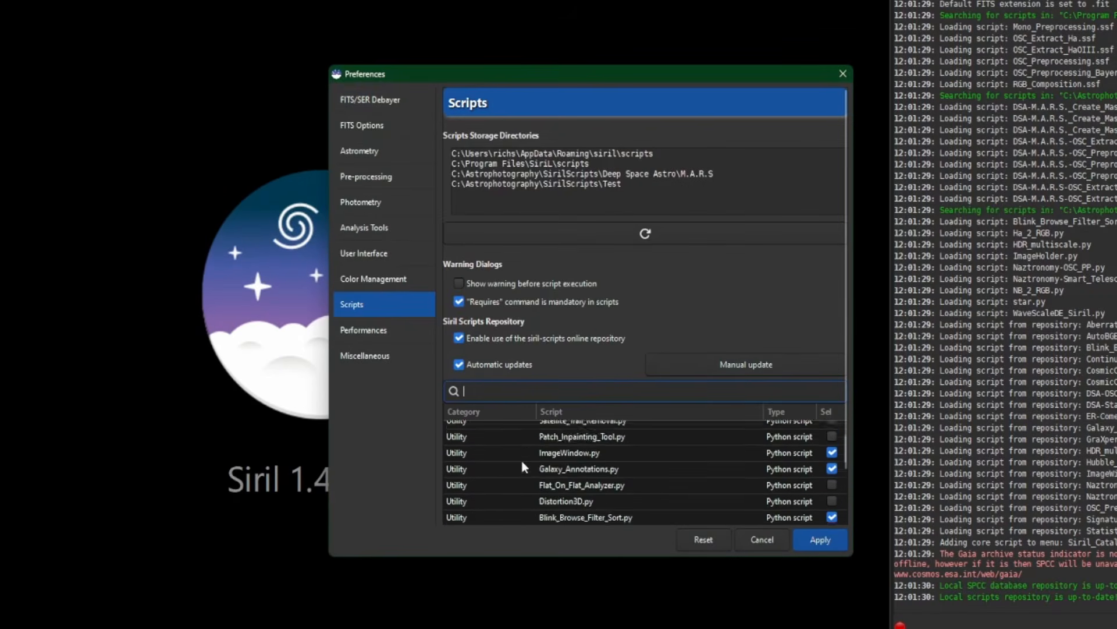
scroll(518, 442, up, 5)
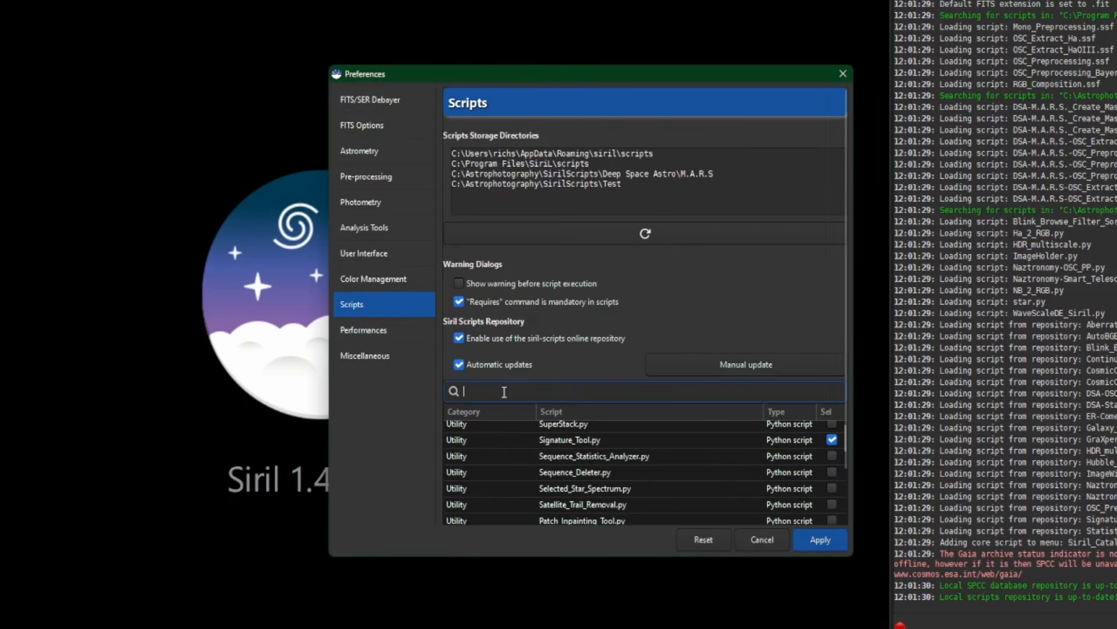
text(nb)
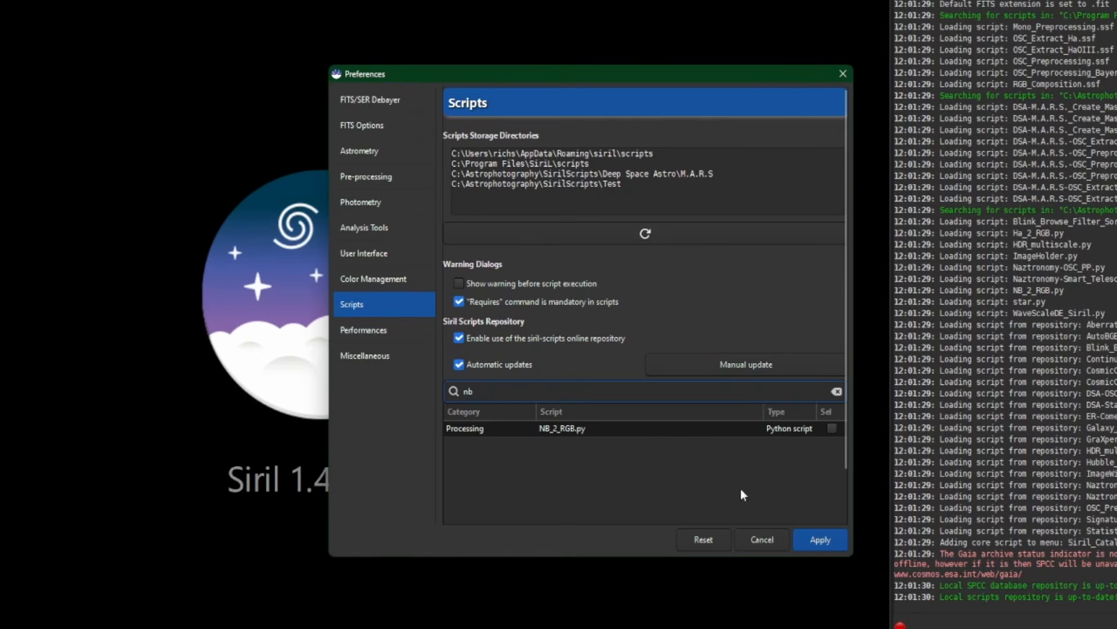
click(833, 428)
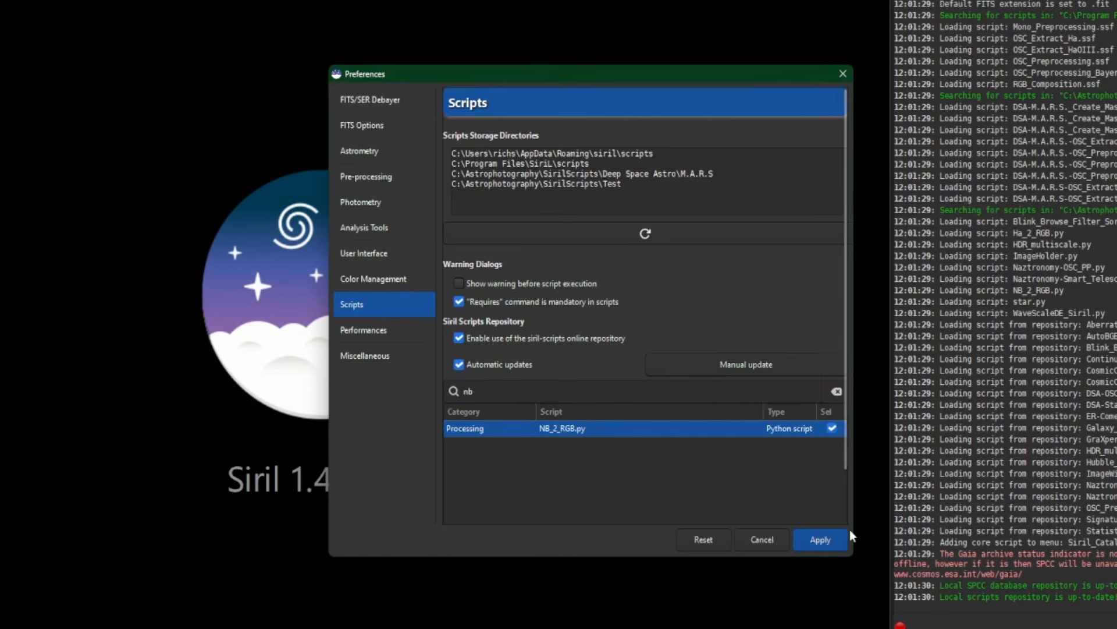
click(826, 536)
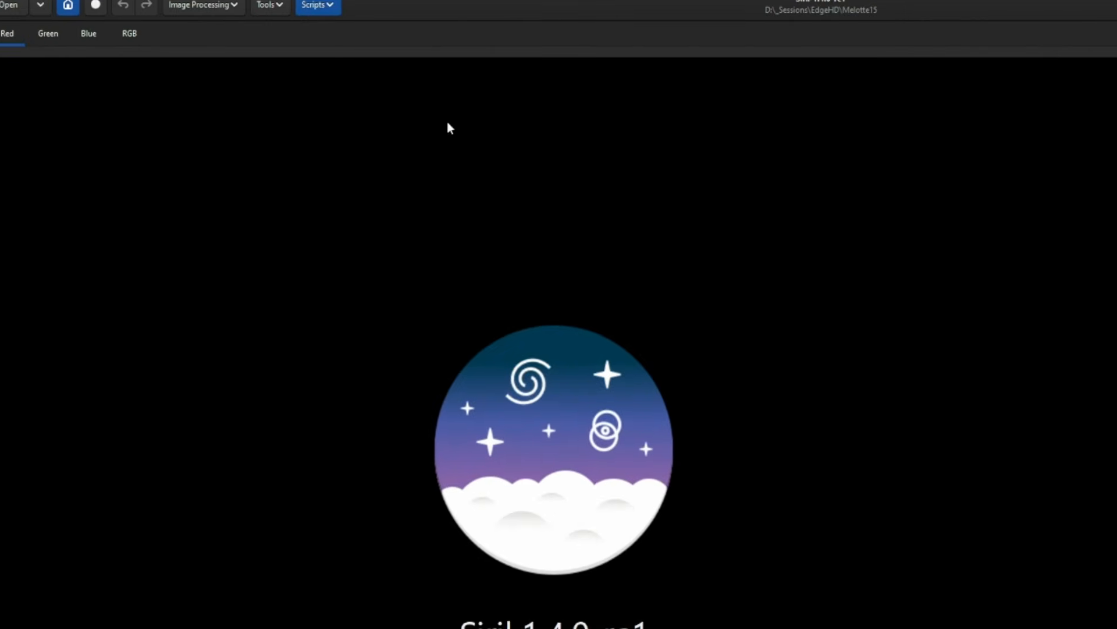
Run the NB_2_RGB.py Python processing script
click(346, 18)
mouse_move(367, 58)
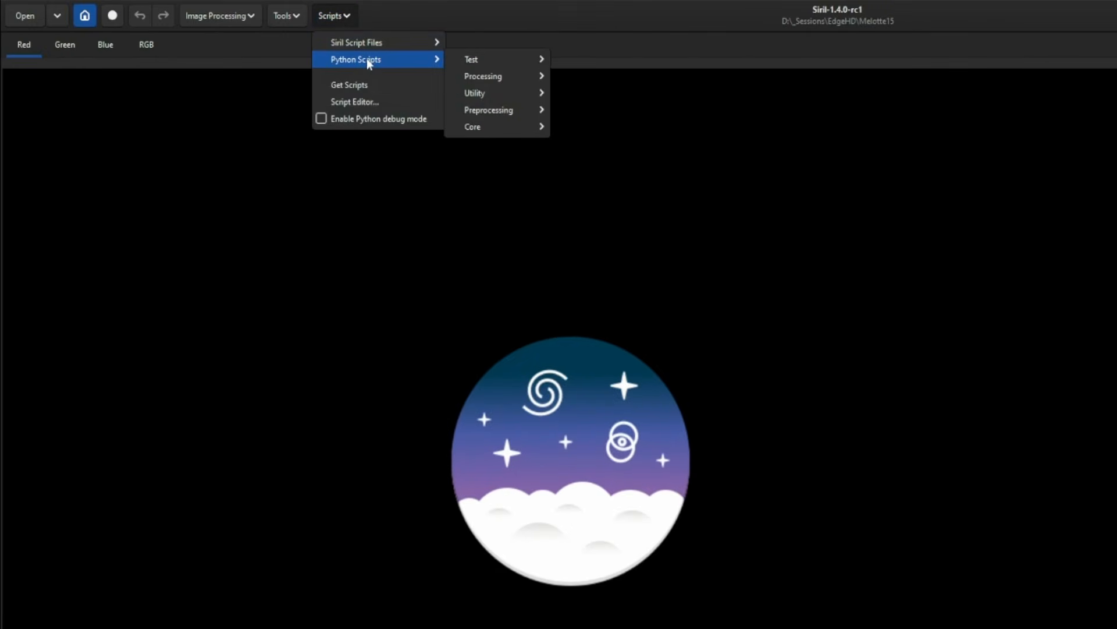
mouse_move(497, 76)
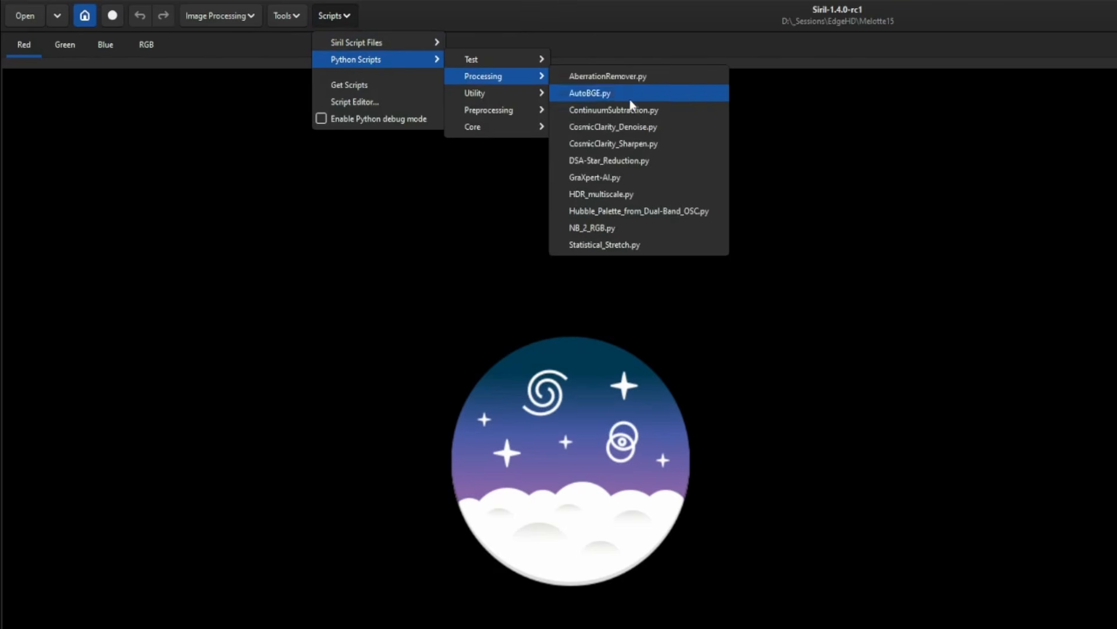
click(647, 228)
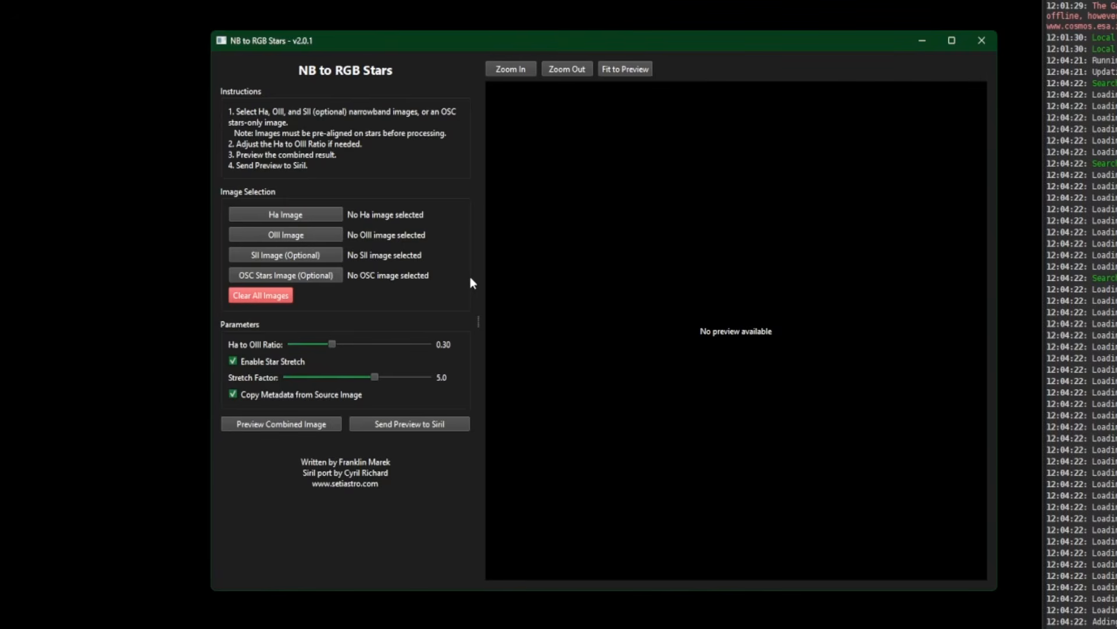
Load starmask_result_Ha_20400s.fit from the Not Aligned folder as the Ha image
click(305, 215)
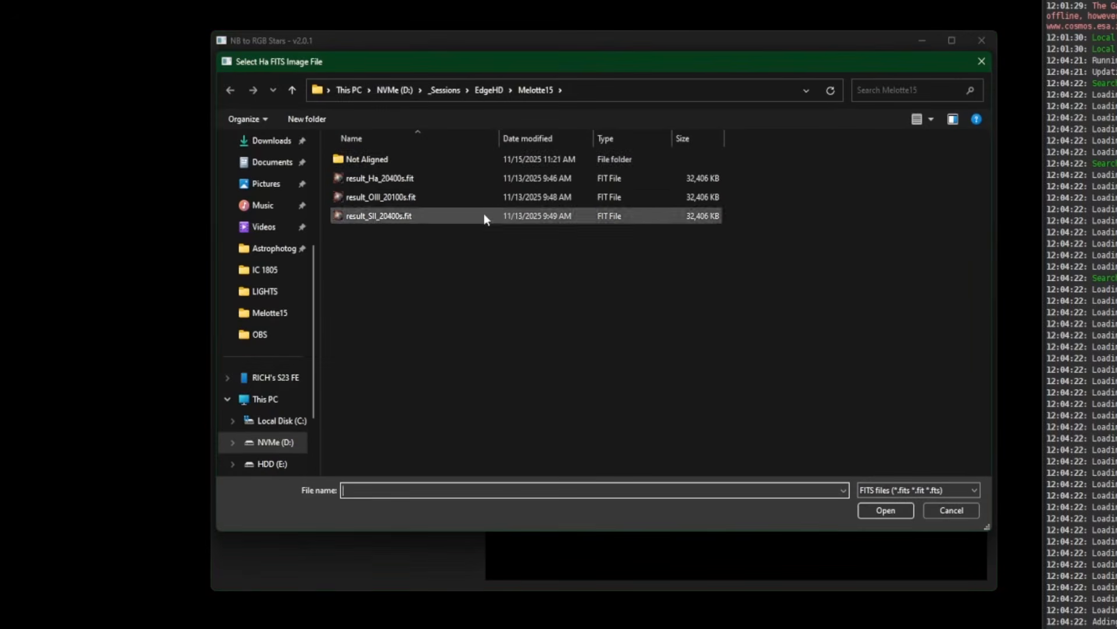
double_click(364, 158)
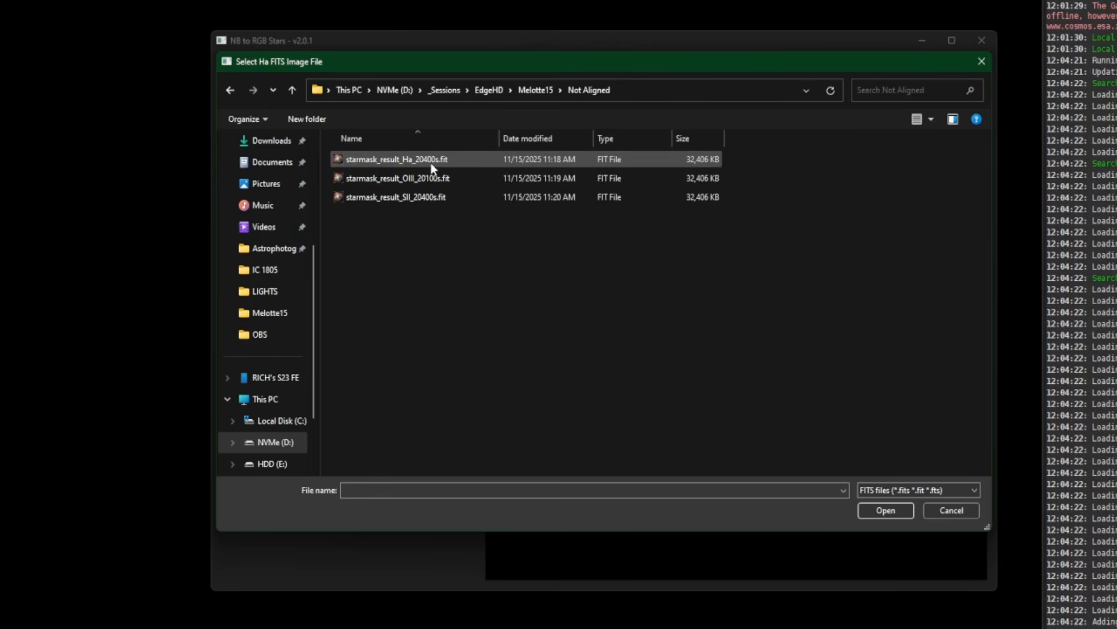
click(425, 157)
double_click(424, 157)
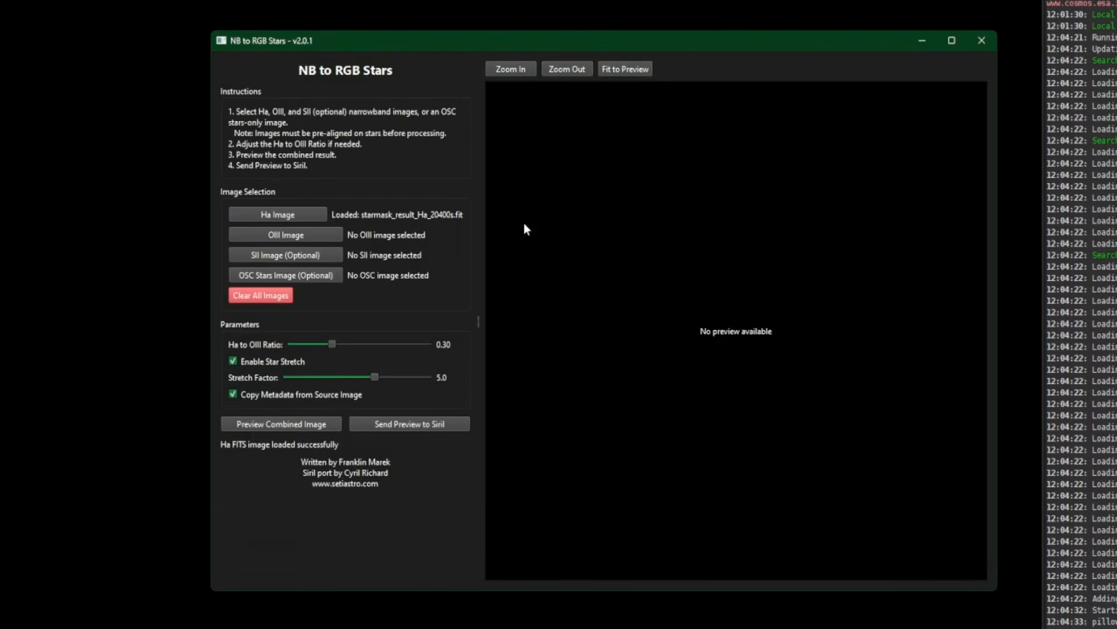
Load starmask_result_OIII_20100s.fit and starmask_result_SII_20400s.fit from the Not Aligned folder as the OIII and SII images
click(299, 236)
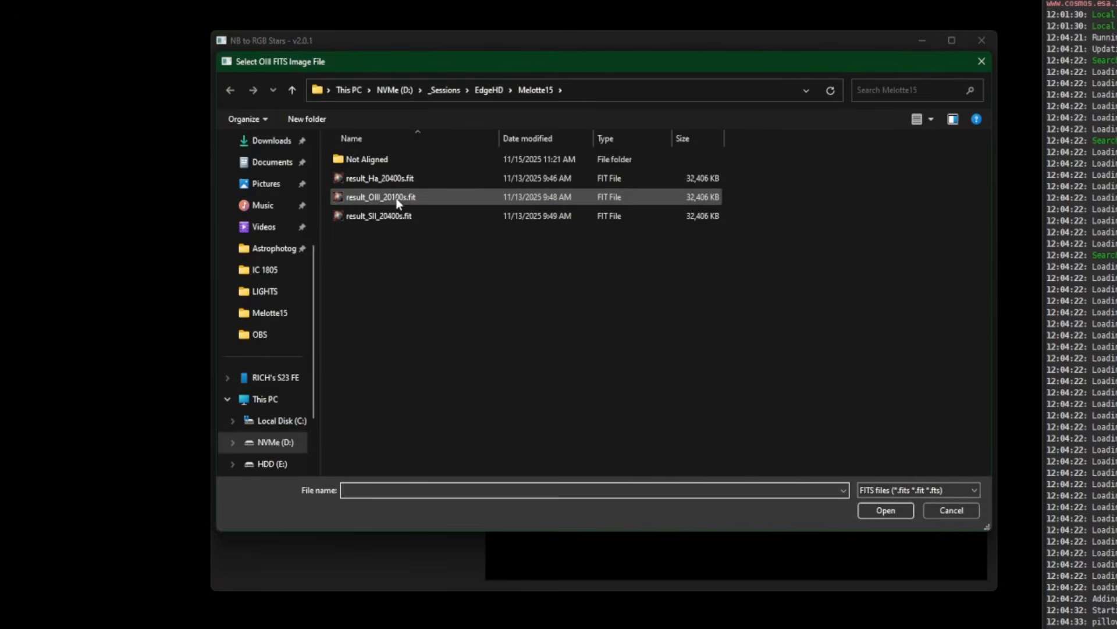
double_click(362, 159)
double_click(464, 177)
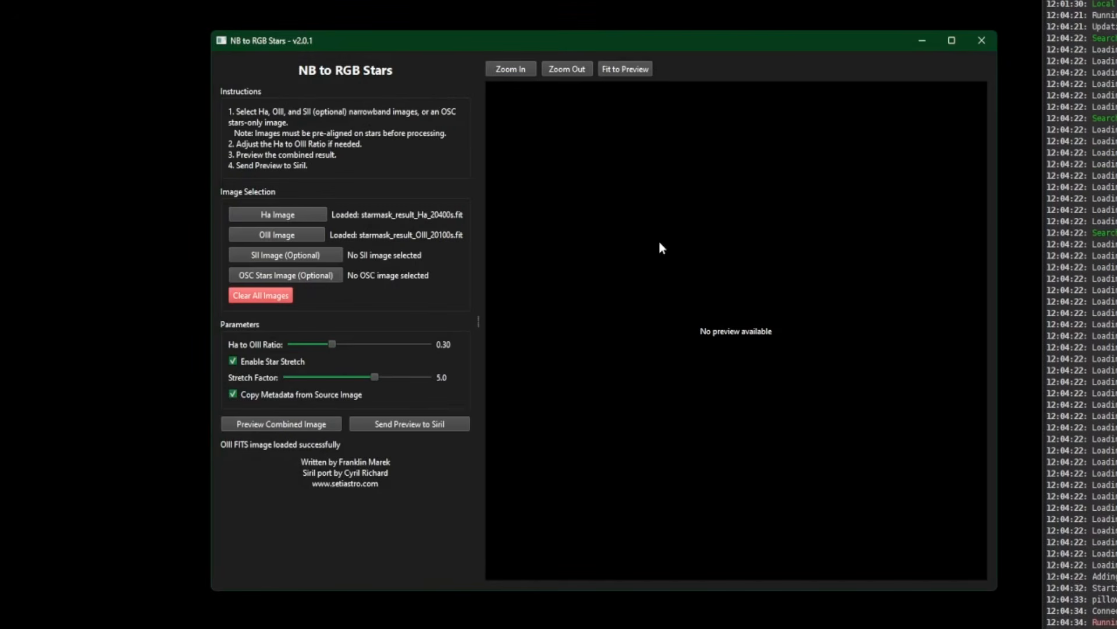
click(320, 253)
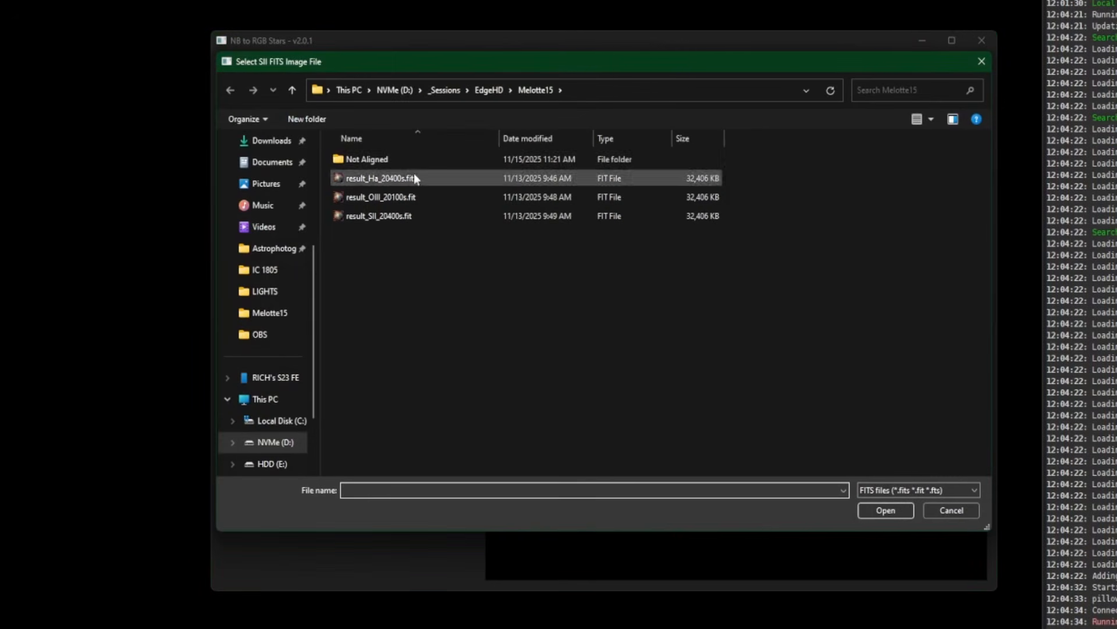
double_click(385, 162)
double_click(423, 200)
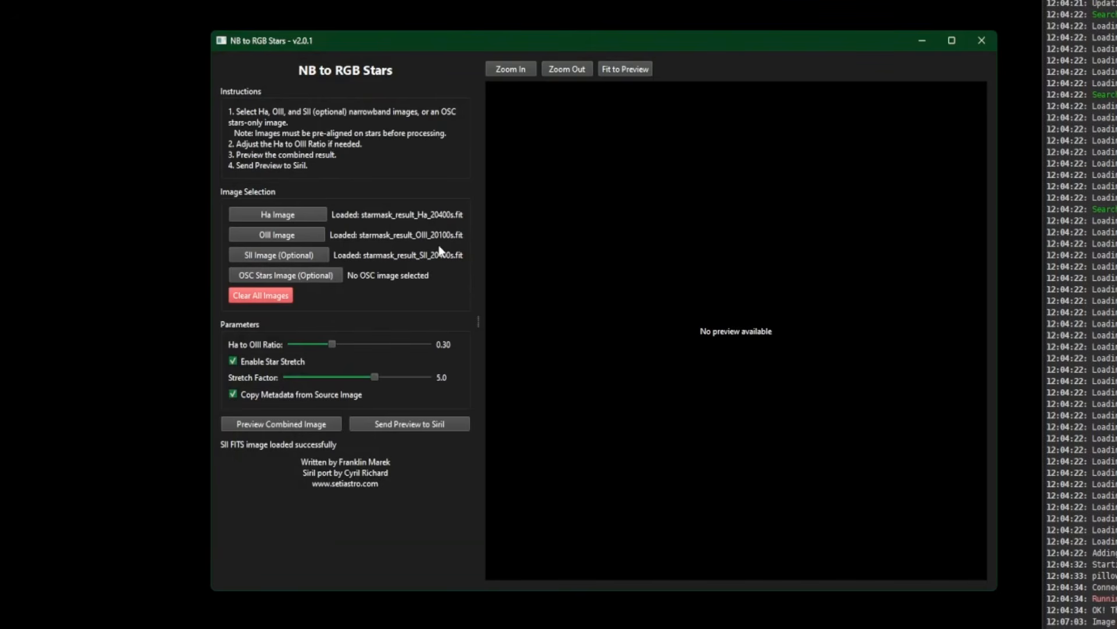
Preview the combined star image, examine the star alignment up close, and close the NB to RGB Stars script
click(247, 421)
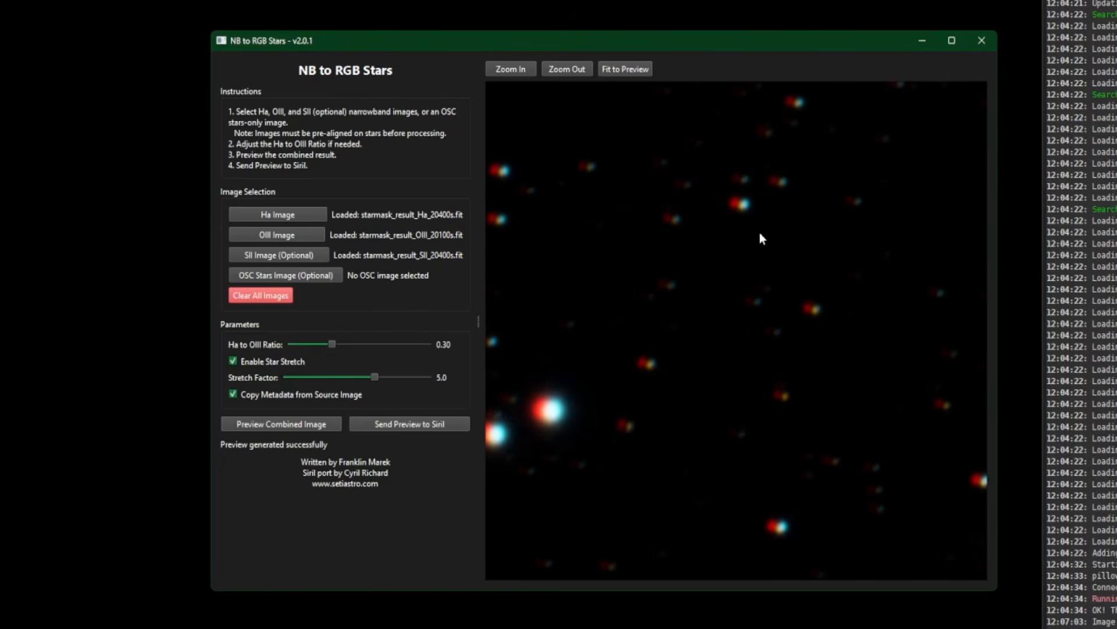
scroll(760, 234, up, 1)
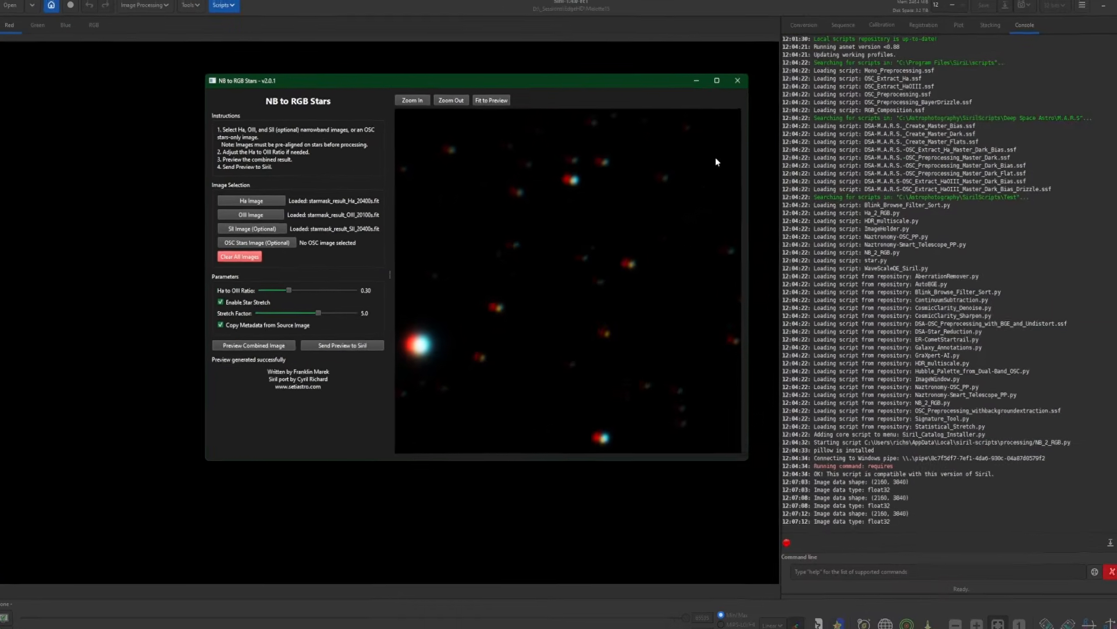
click(737, 80)
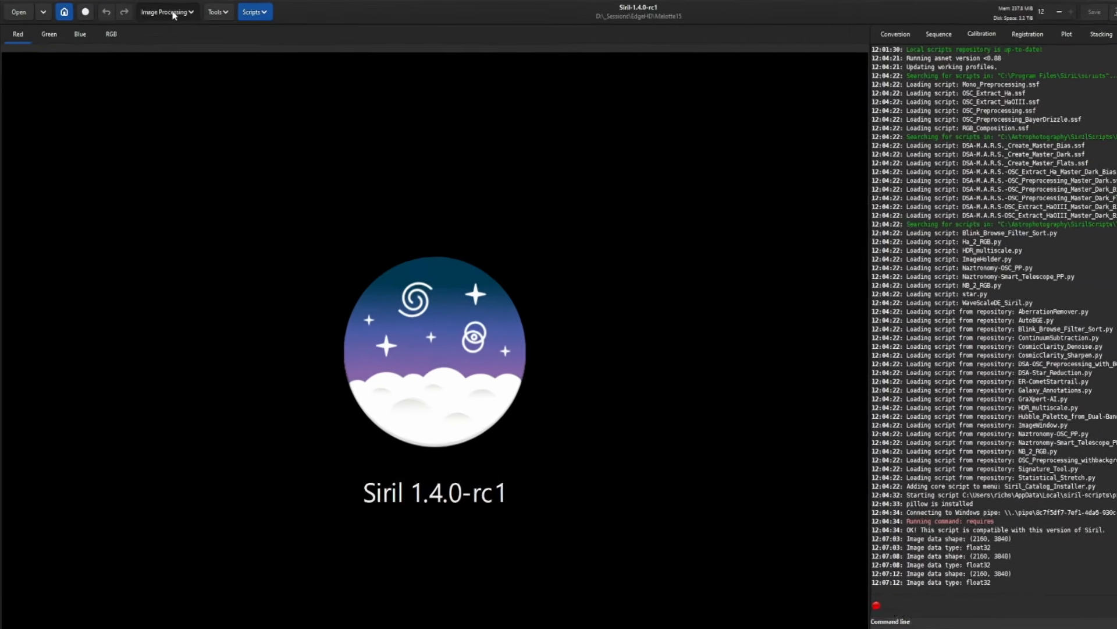
Start an RGB composition and load result_SII_20400s.fit as the red layer
click(150, 11)
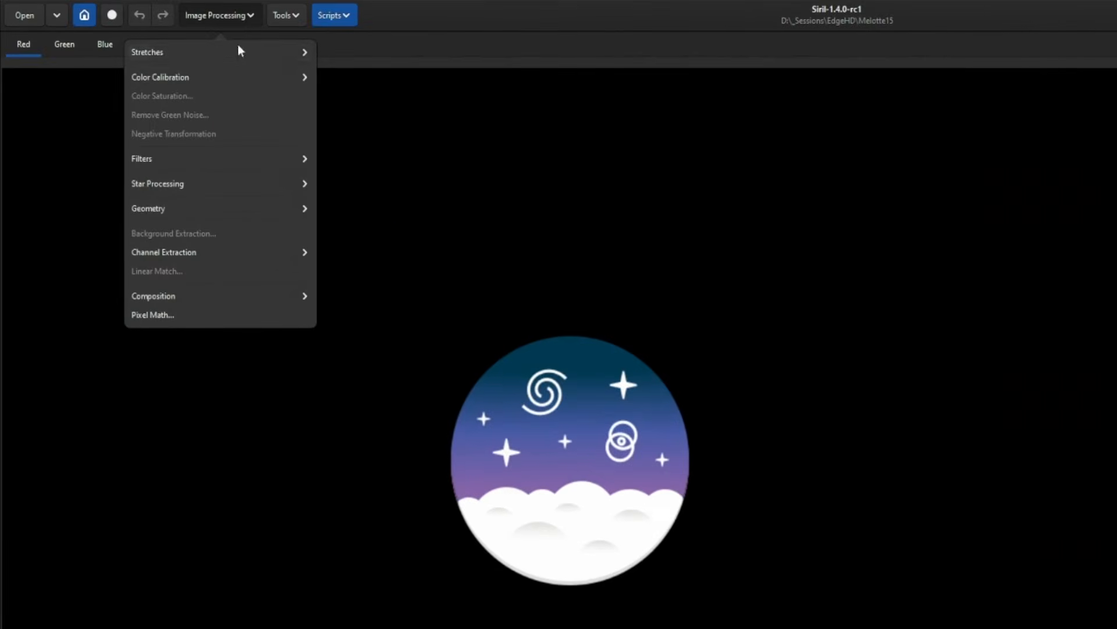
click(189, 296)
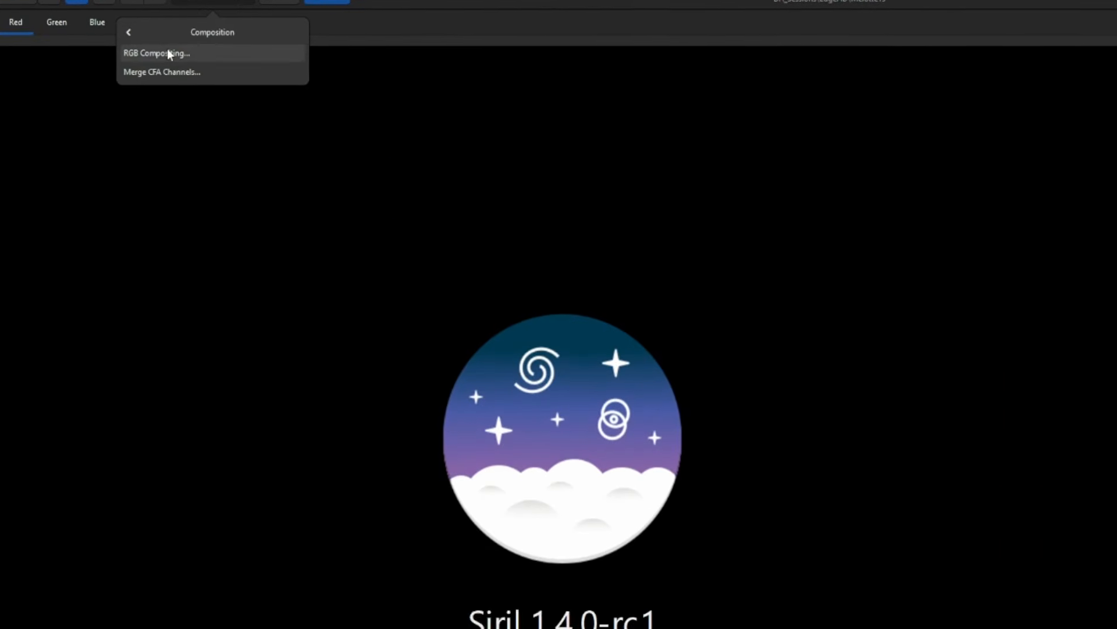
click(175, 75)
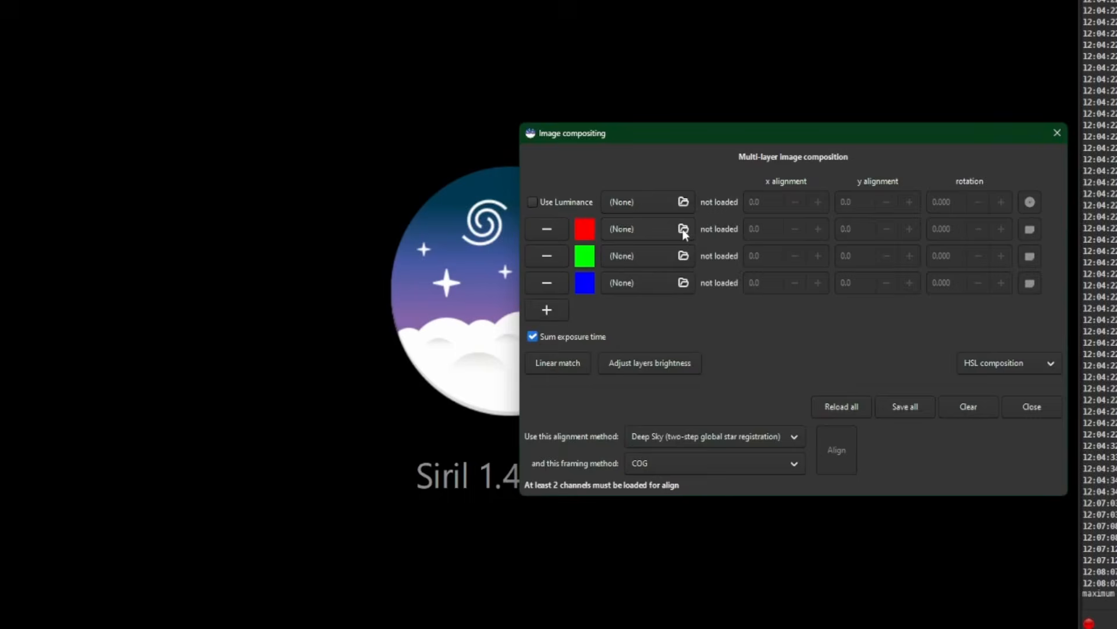
click(683, 230)
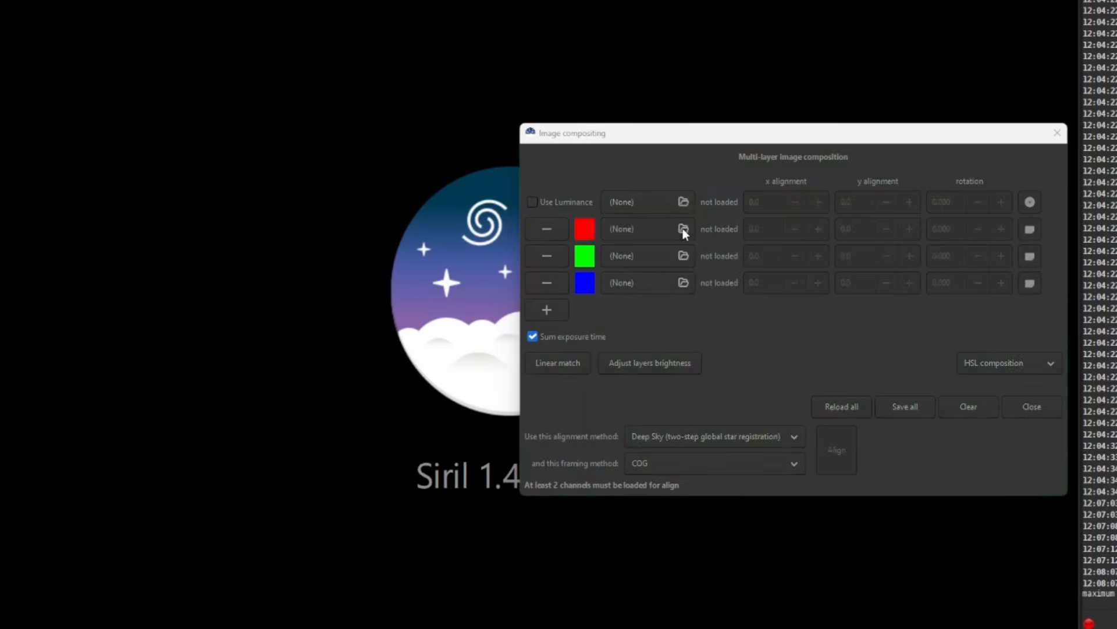
click(706, 305)
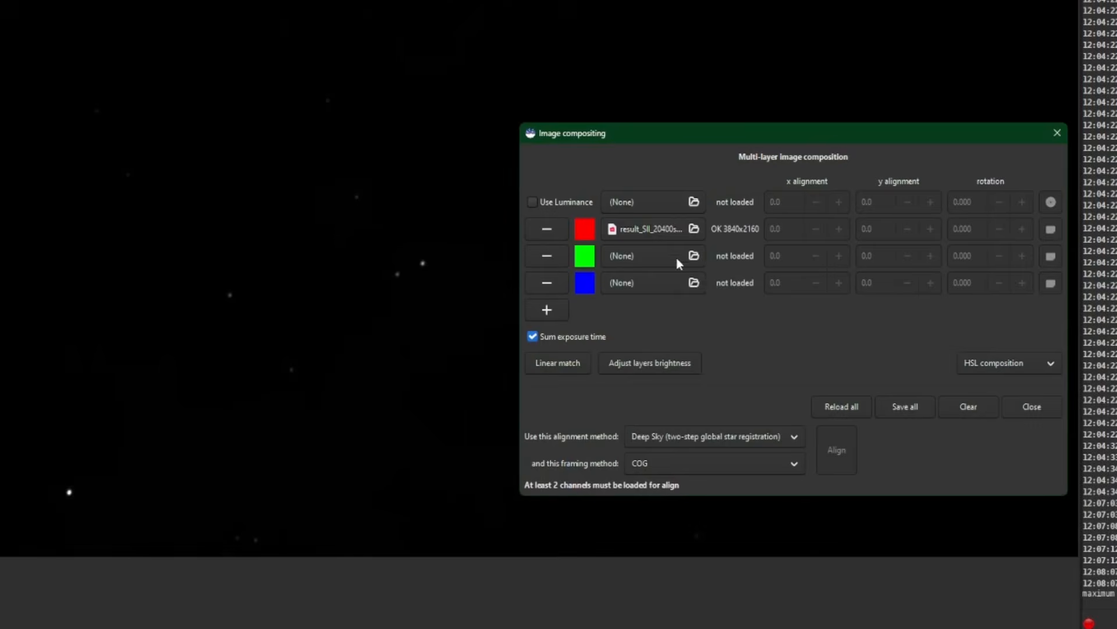
Load result_Ha_20400s.fit as the green layer and result_OIII_20100s.fit as the blue layer
click(692, 256)
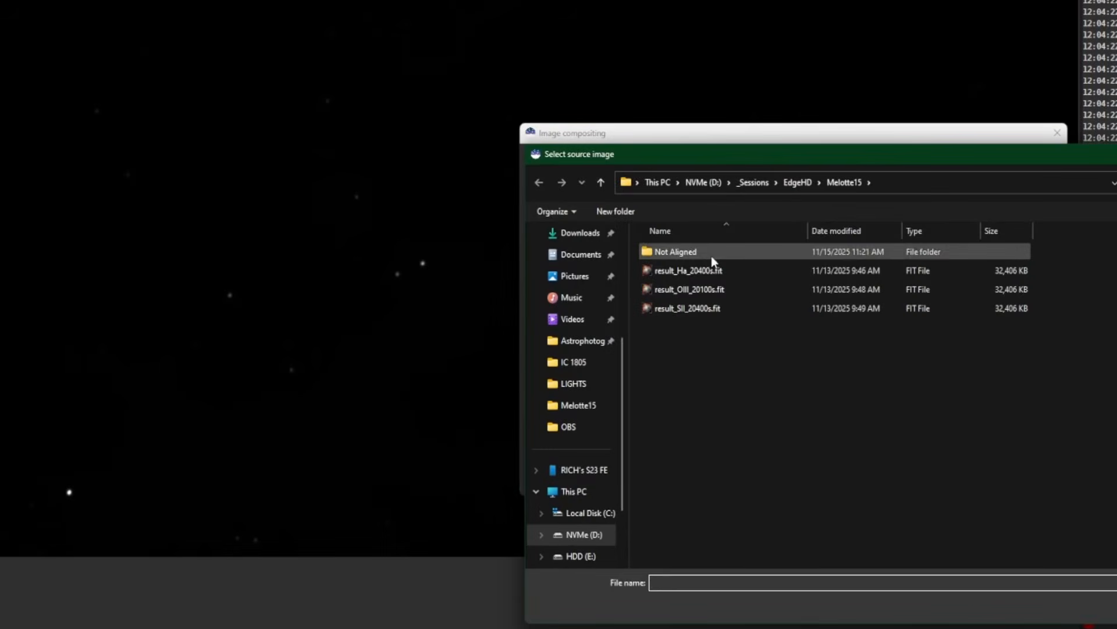
click(702, 271)
click(702, 271)
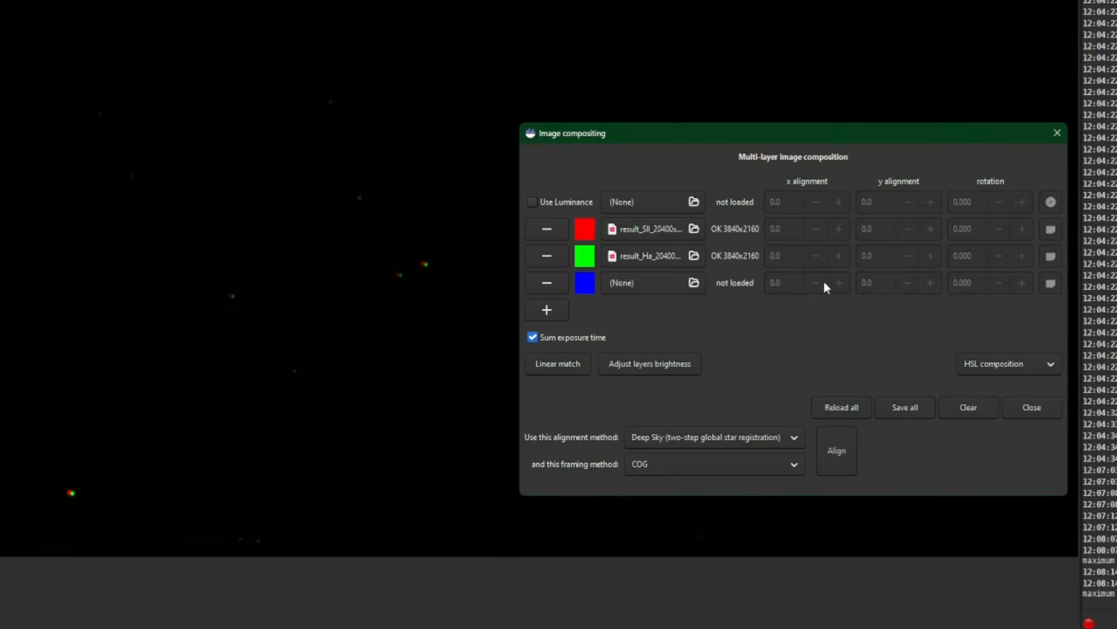
click(696, 283)
double_click(717, 289)
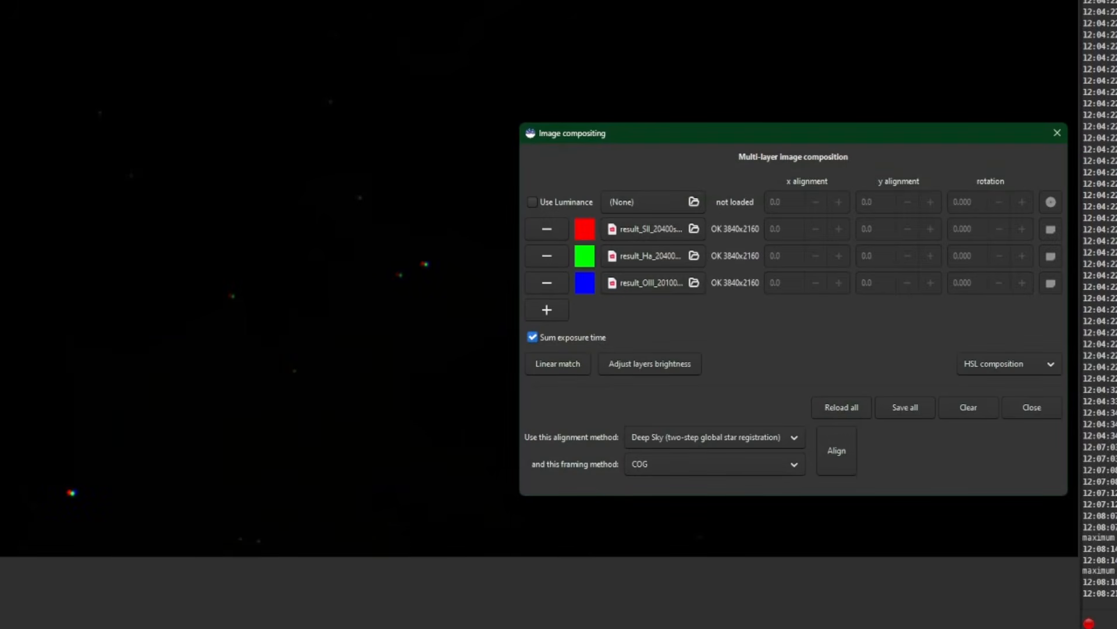
Change the image display mode from Linear to a stretched view that reveals the nebula
click(1092, 628)
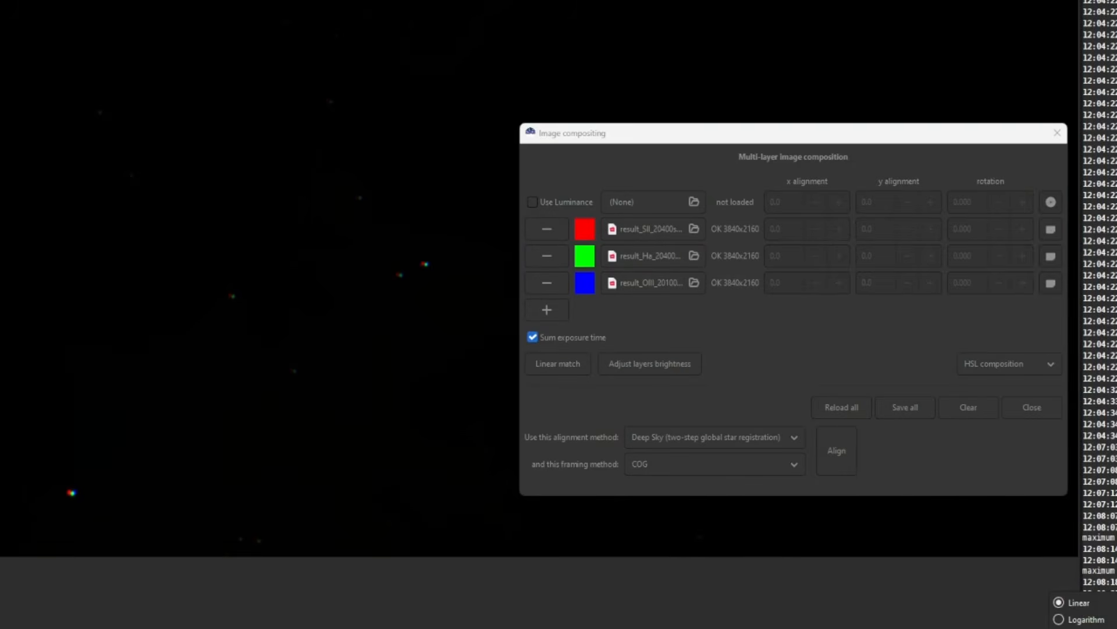
click(1081, 627)
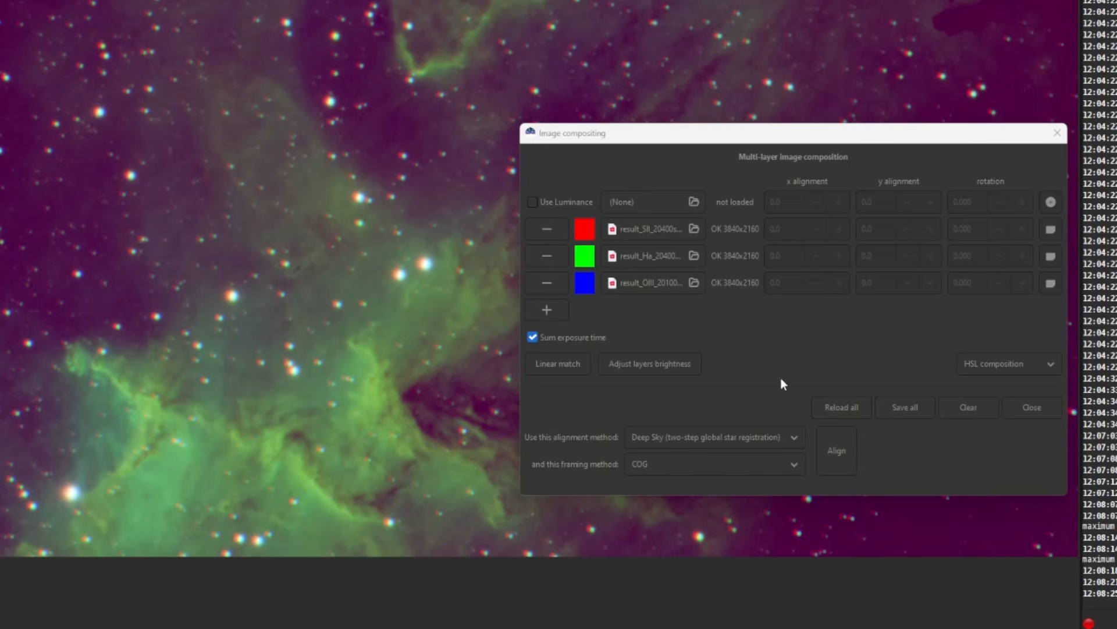
Align the three layers with Deep Sky (two-step global star registration) and COG framing, and linear match them
click(926, 433)
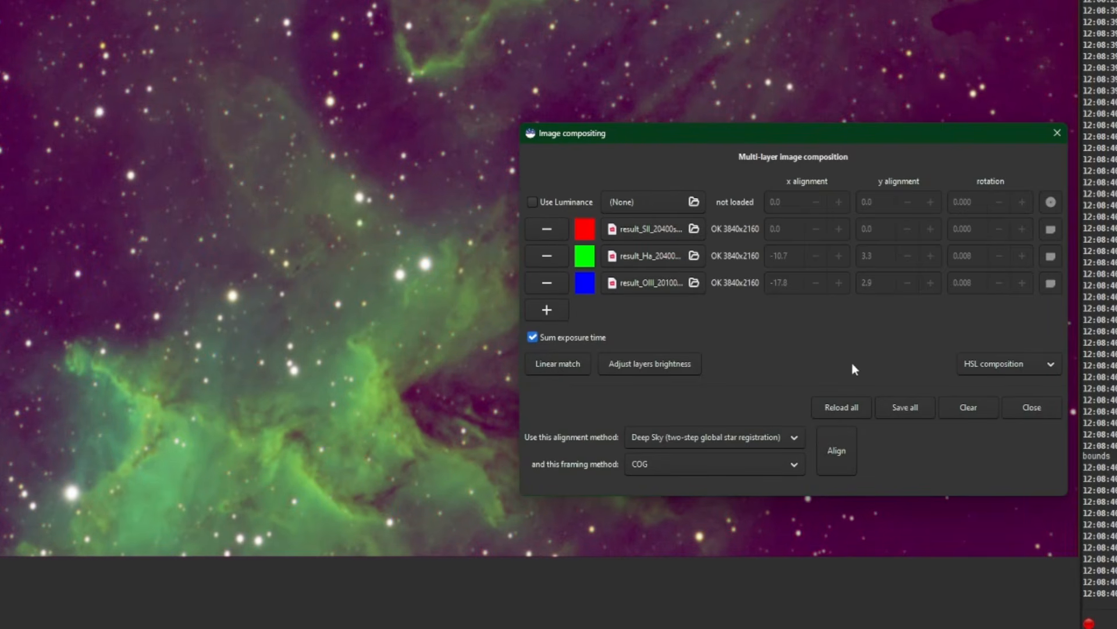
click(554, 365)
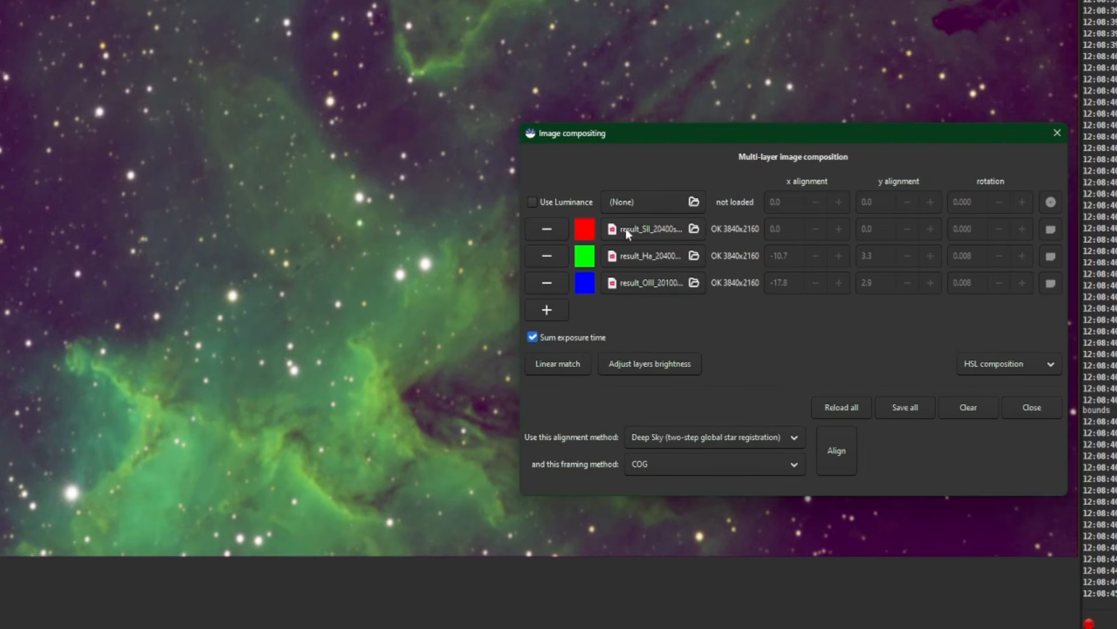
Select nearly the whole image, leaving out a thin strip along its edges, and crop the sequence of layers to that selection
drag(802, 135, 1116, 83)
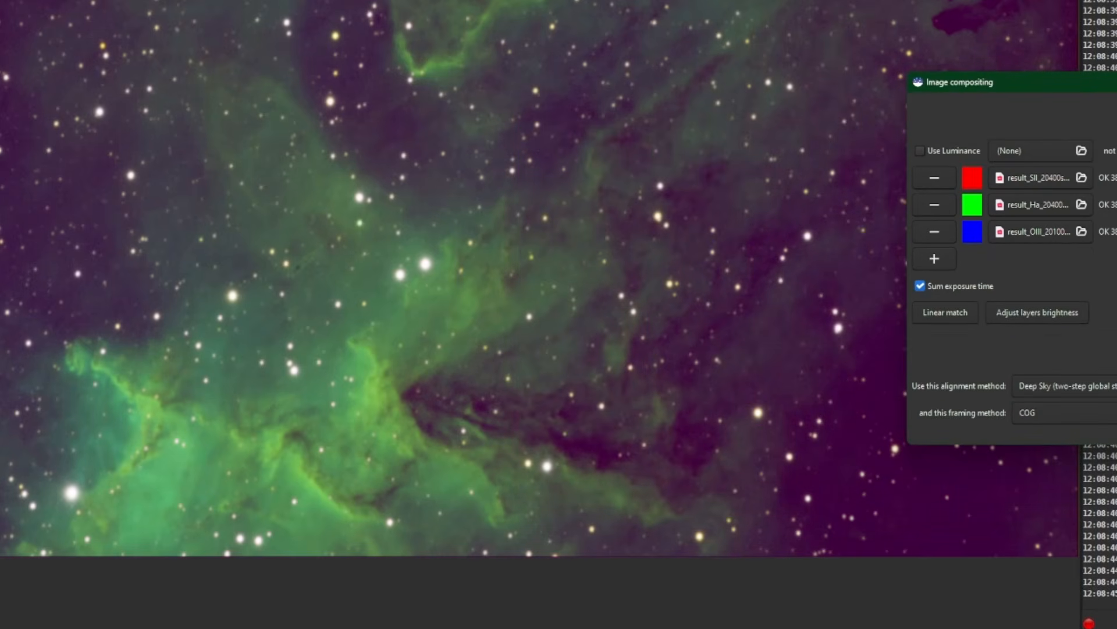
drag(2, 2, 1056, 534)
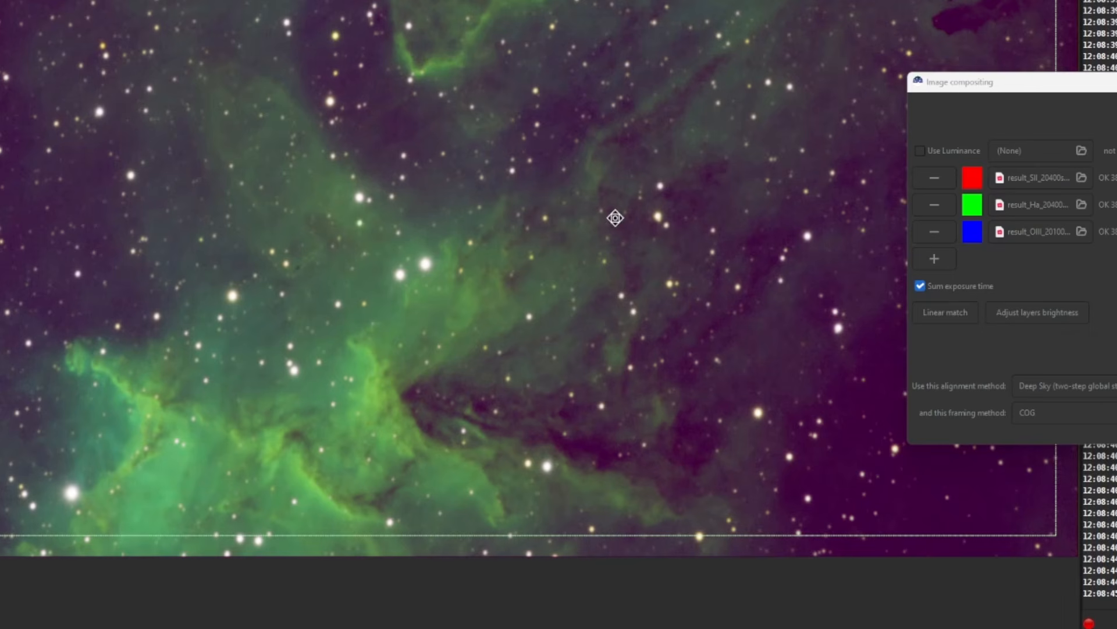
right_click(472, 180)
mouse_move(492, 296)
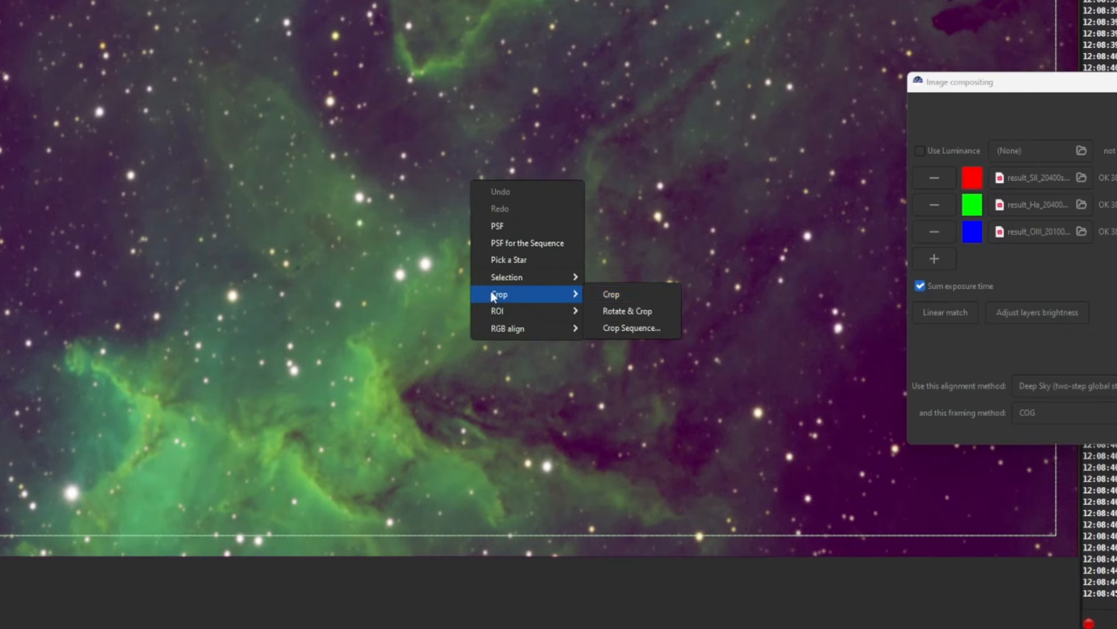
click(652, 329)
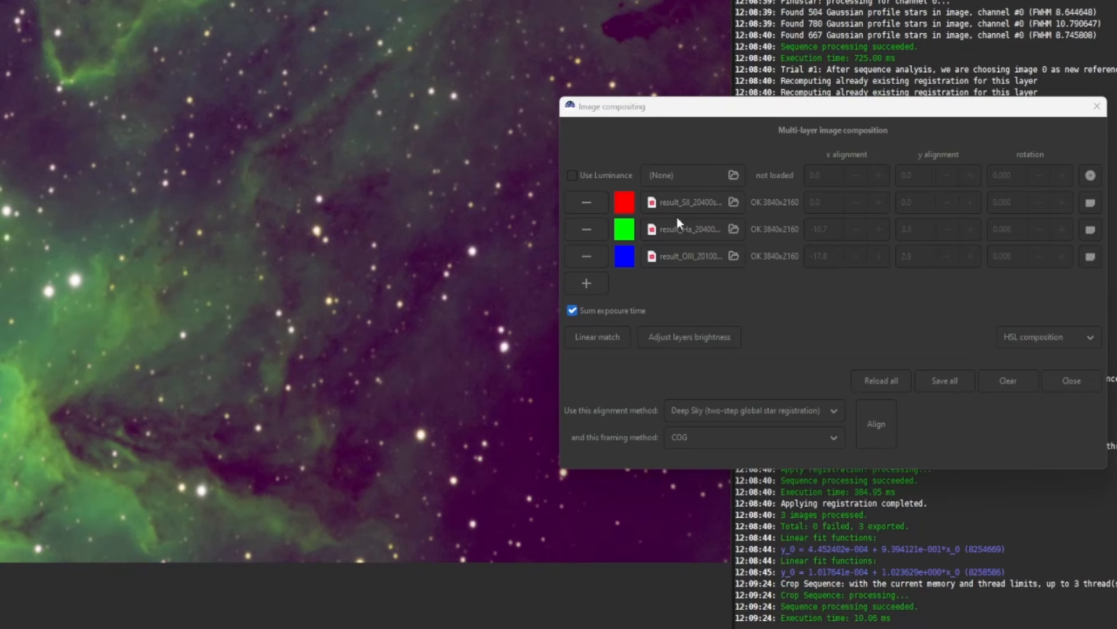
click(782, 303)
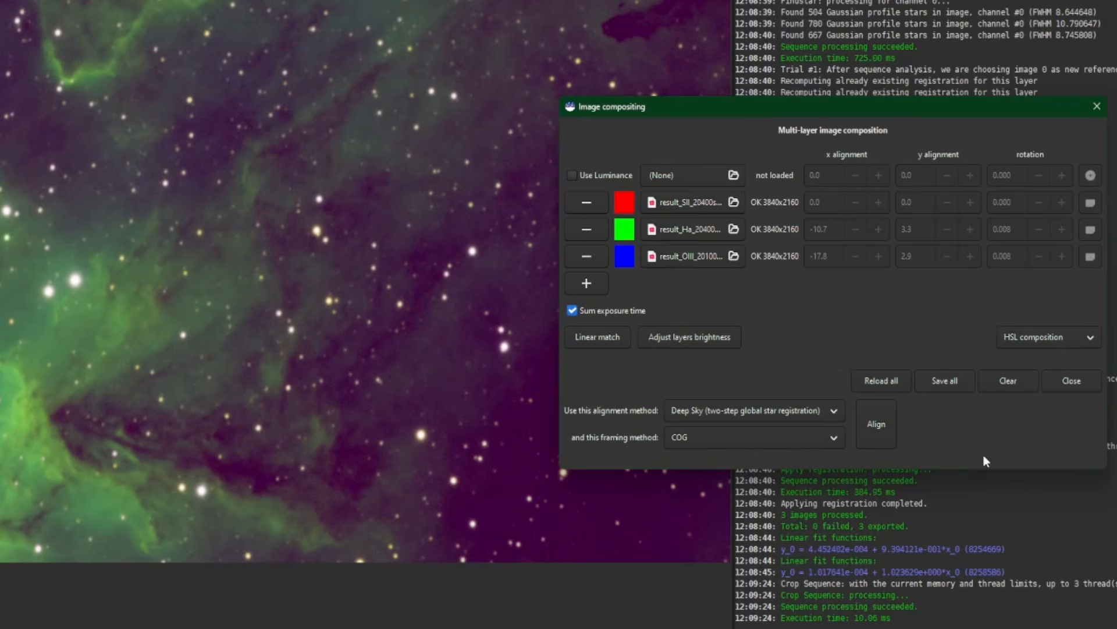
Save all the aligned and cropped layers, check the three comp_result files in the Melotte15 folder, and return to the composite image
click(944, 382)
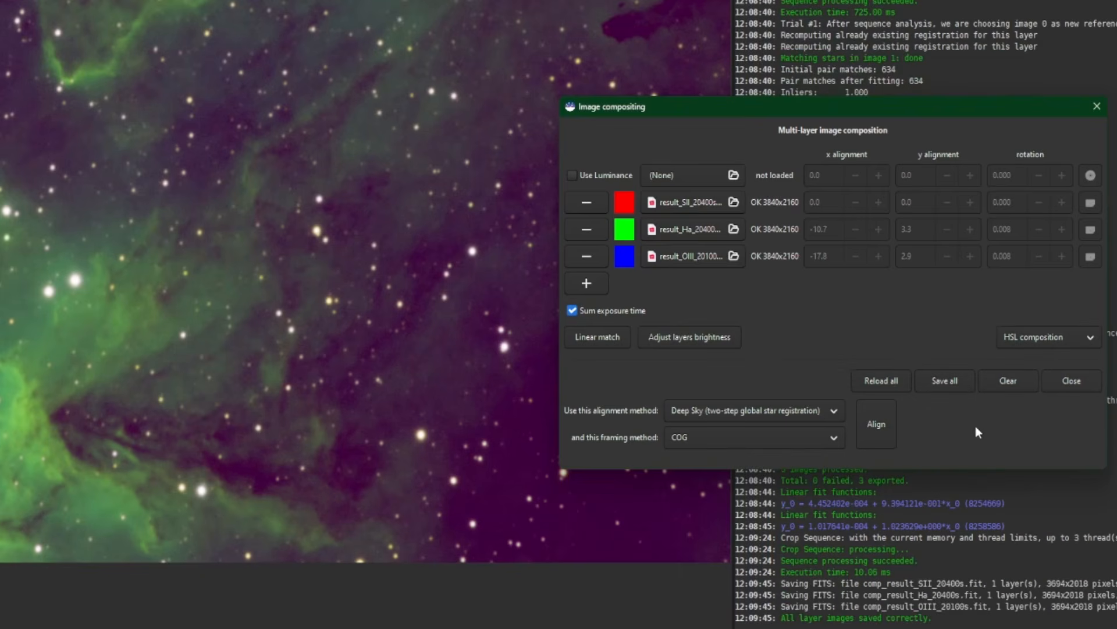
key(alt+Tab)
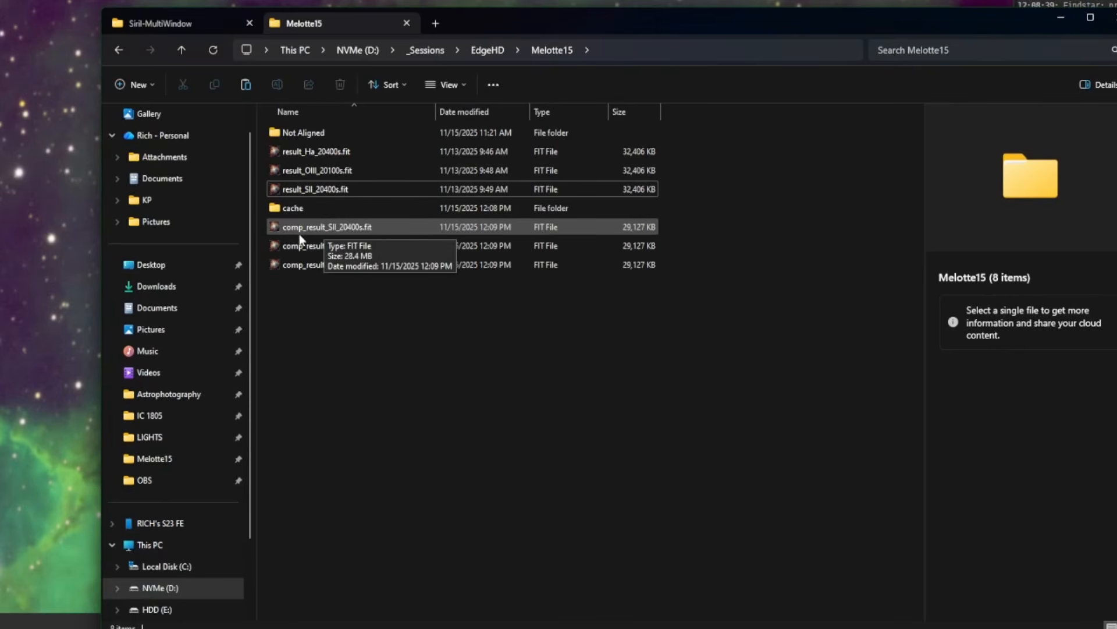
click(358, 262)
click(398, 228)
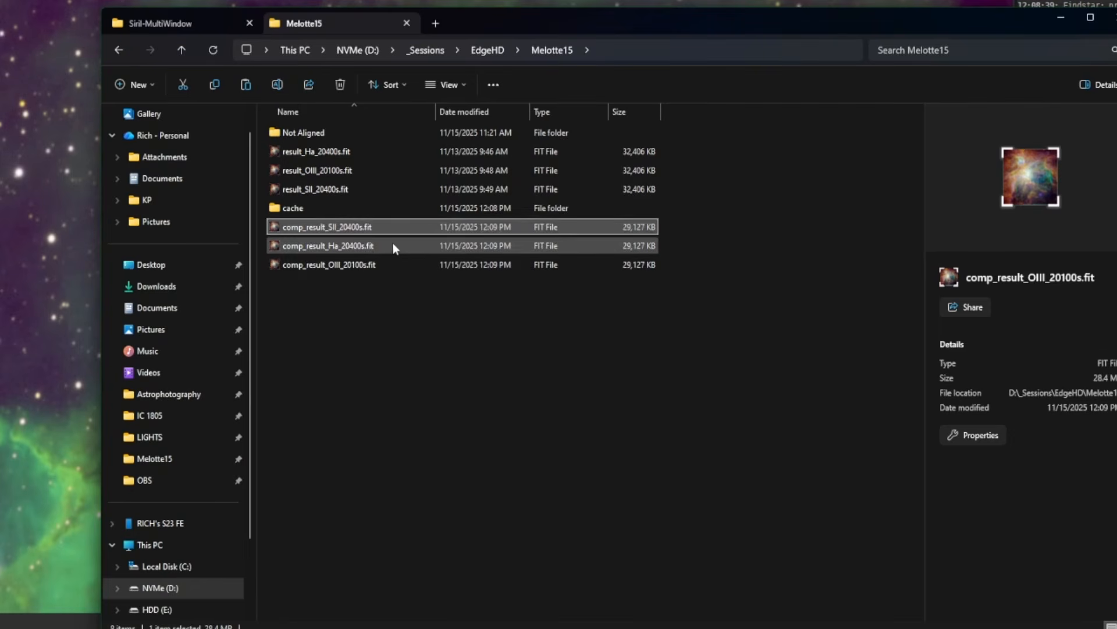
click(392, 245)
click(397, 263)
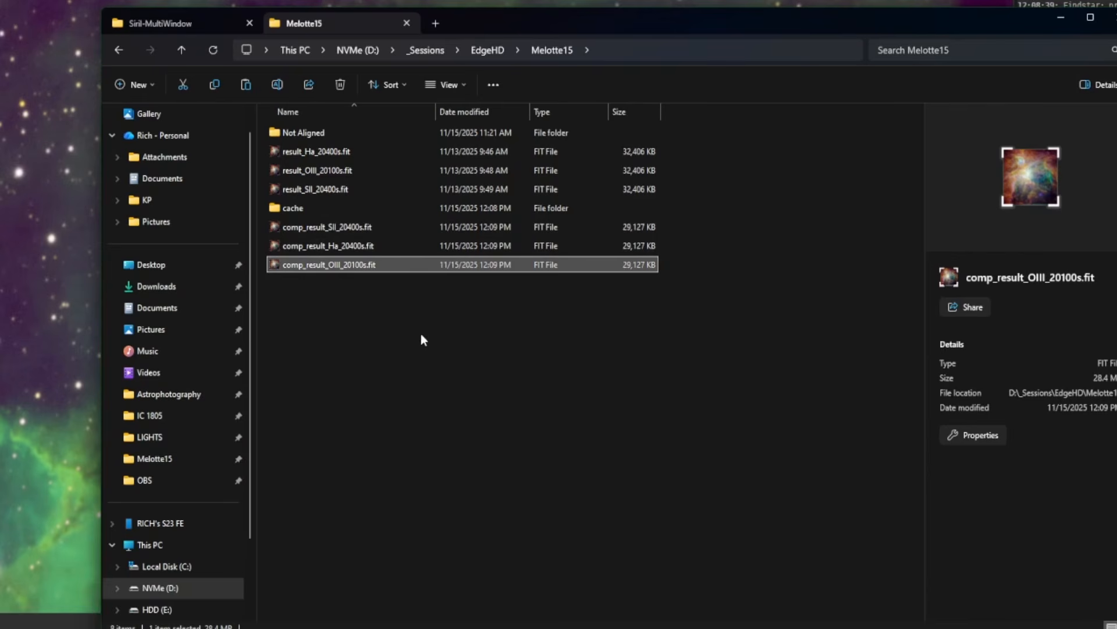
click(1061, 17)
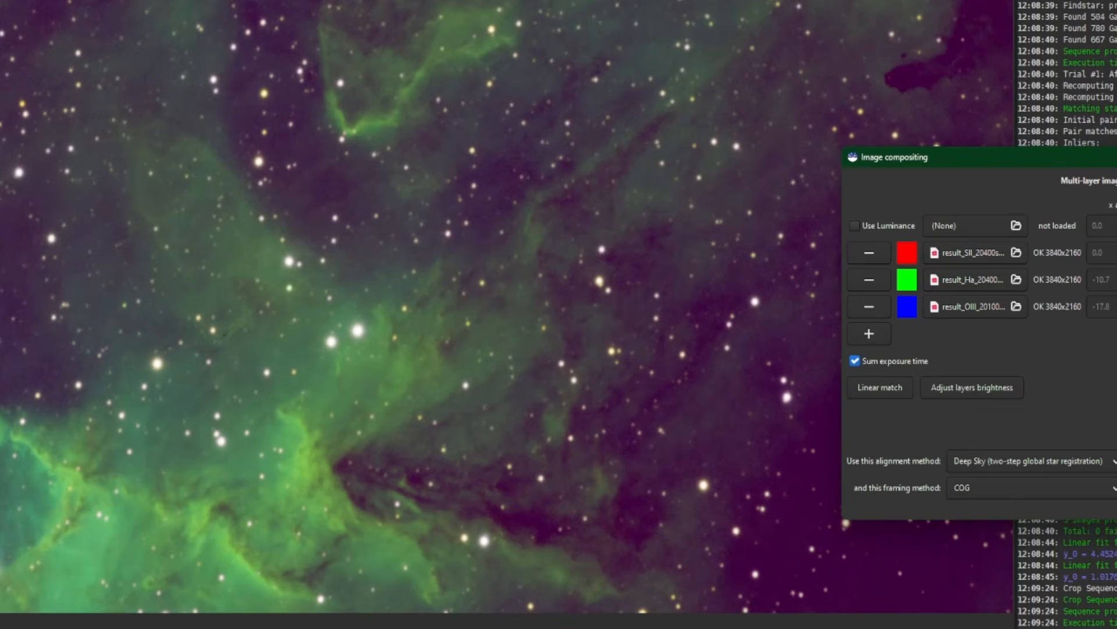
key(Escape)
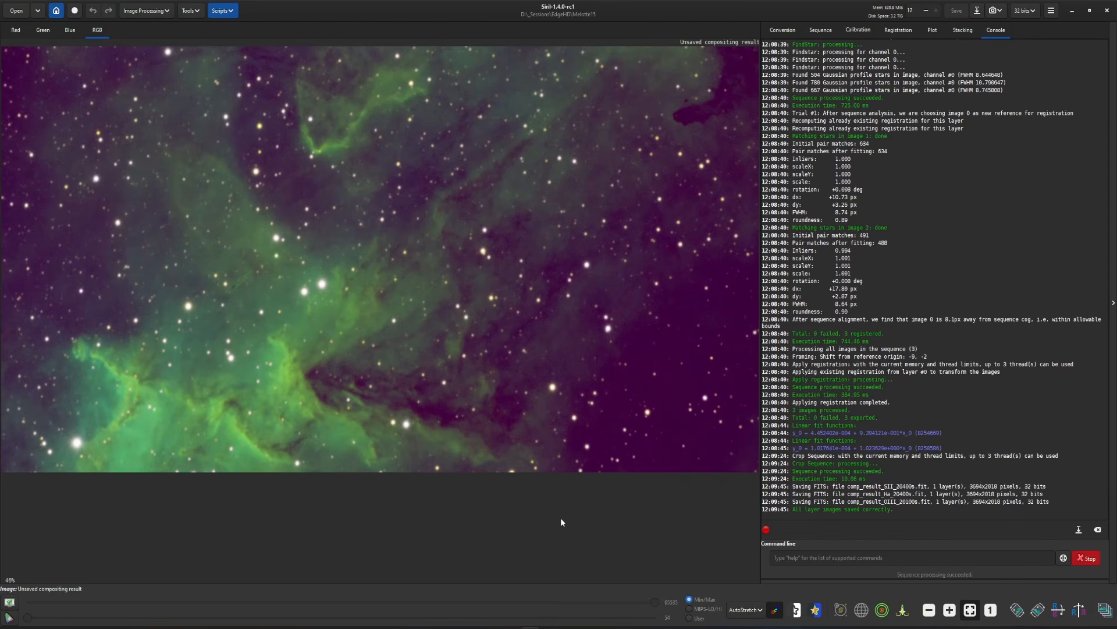
Remove the background gradient from the composite image with the AutoBGE Python script at its default parameters
click(222, 11)
mouse_move(259, 41)
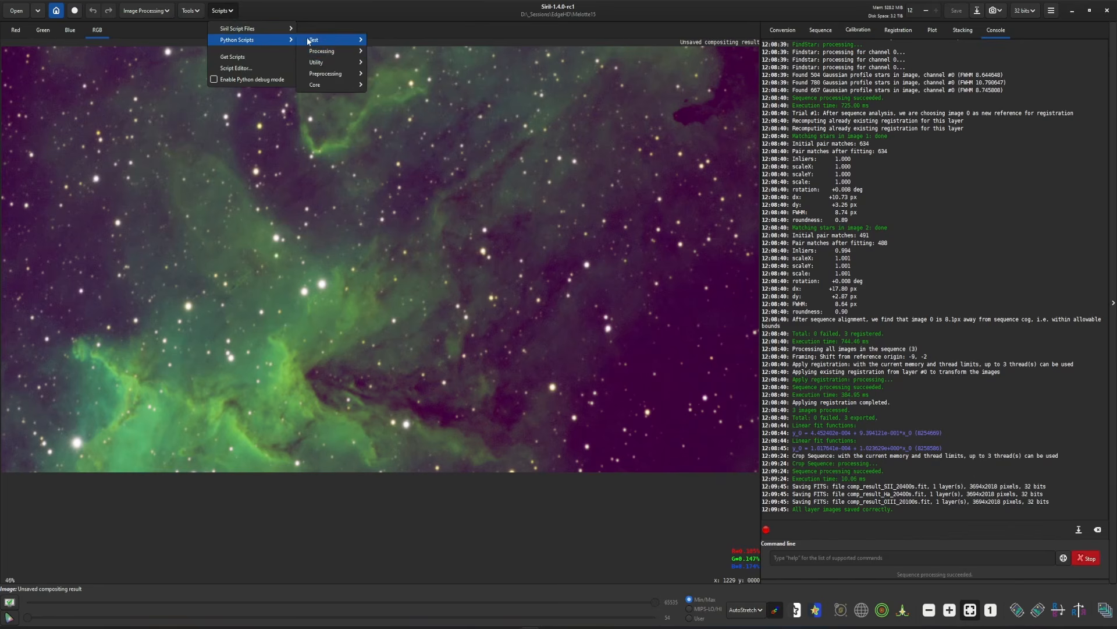
mouse_move(335, 51)
click(402, 64)
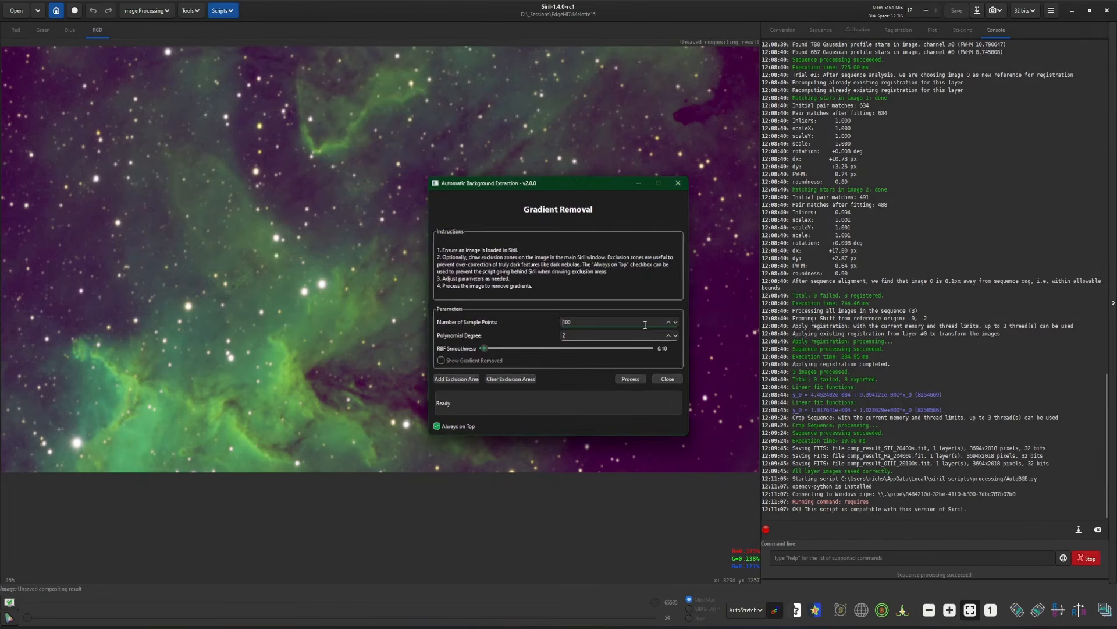
click(635, 381)
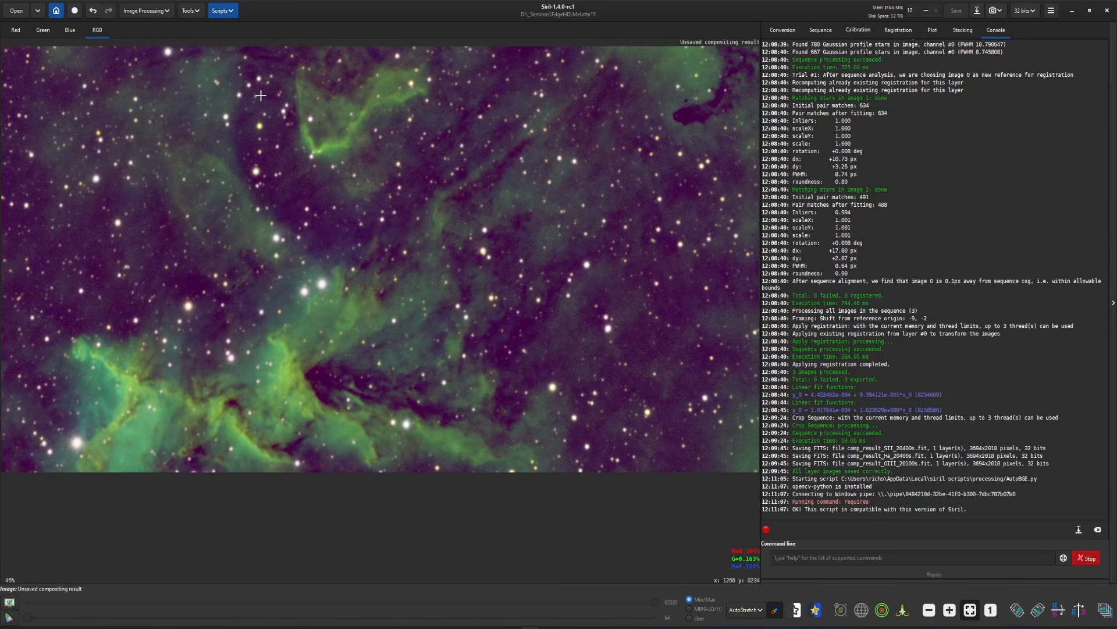
Start Color Calibration and use a dark sky patch of about 70 × 58 px below the upper nebula as the background reference
click(162, 14)
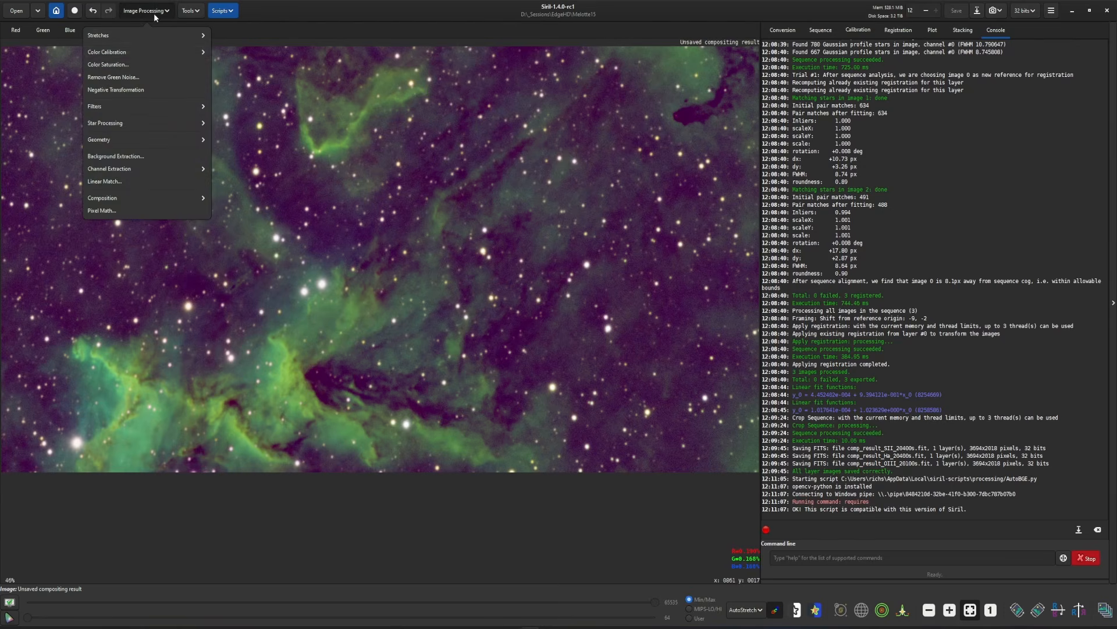
click(141, 52)
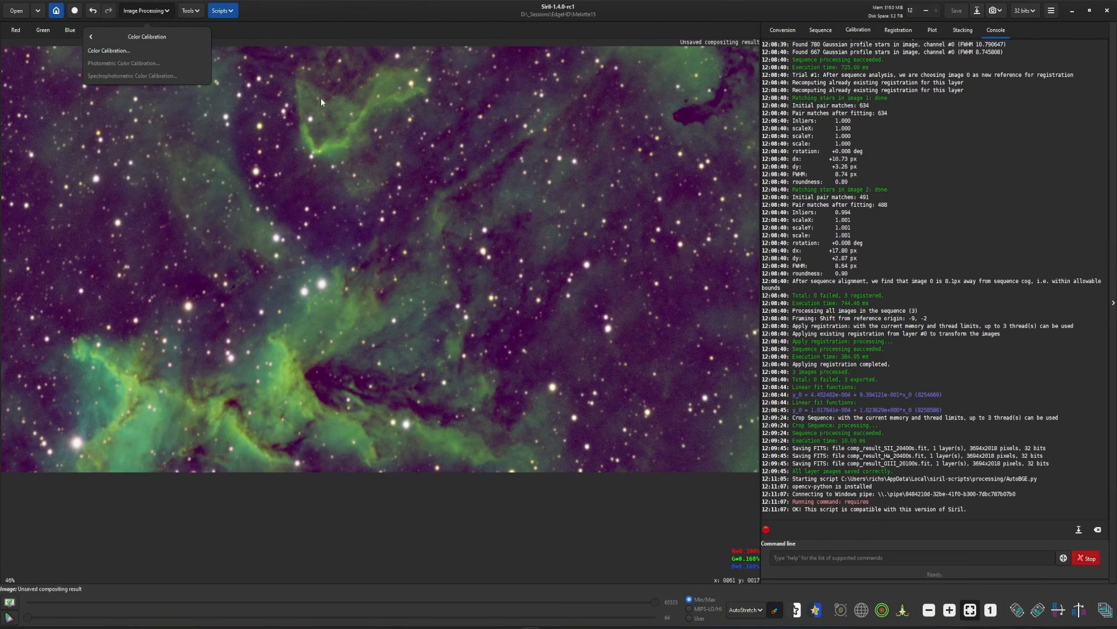
click(122, 52)
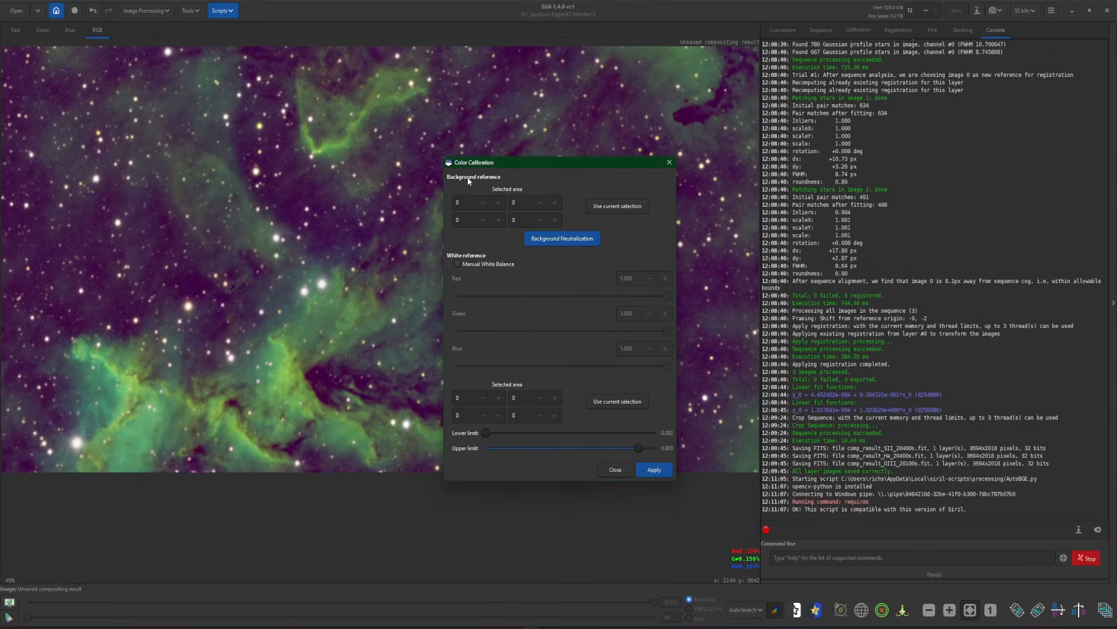
drag(295, 186, 310, 198)
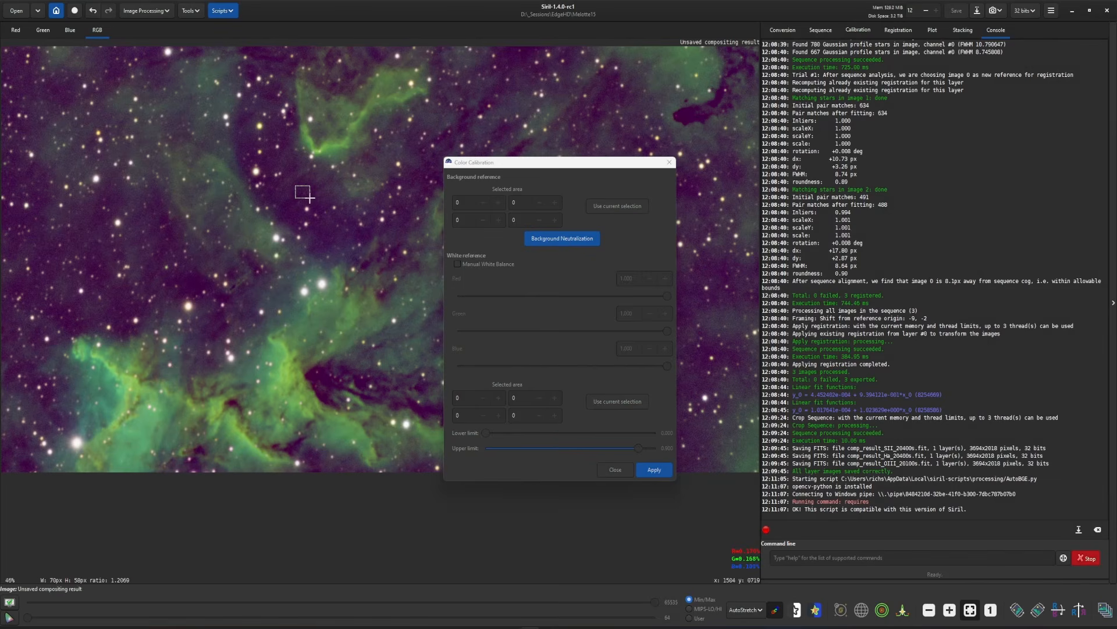
click(606, 205)
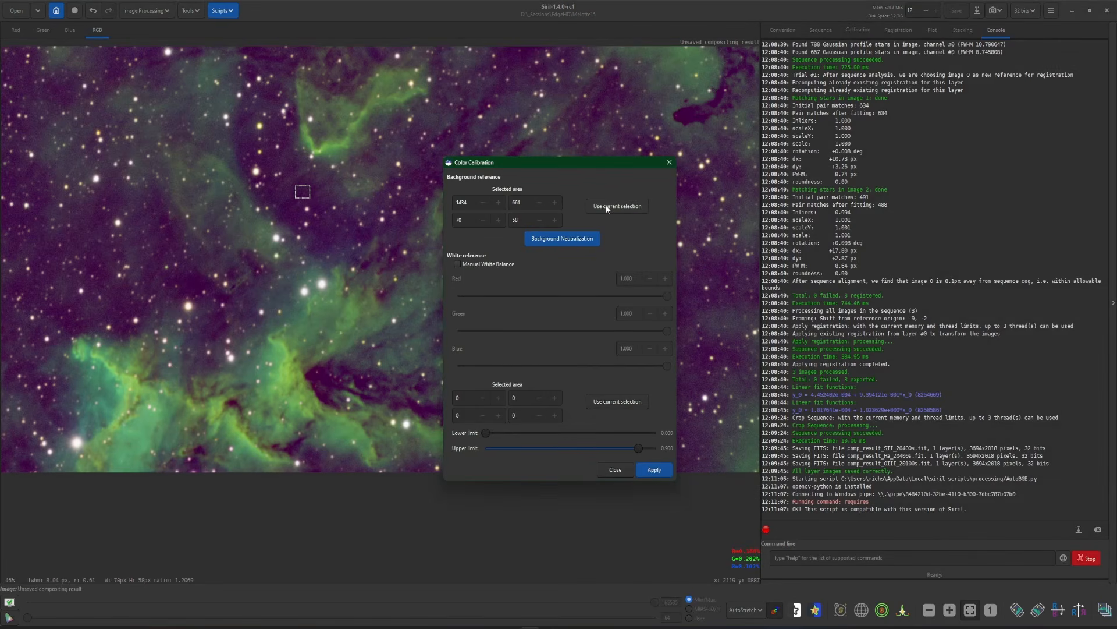
Use an area of about 1257 × 577 px around the bright lower nebula as the white reference and apply the color calibration
drag(70, 324, 328, 447)
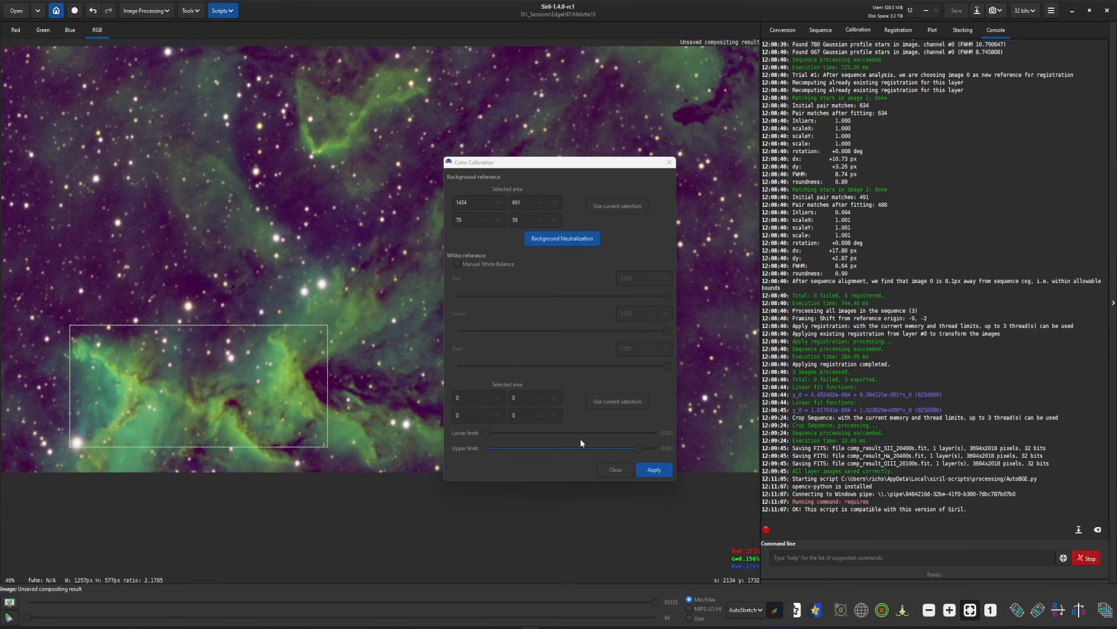
click(603, 399)
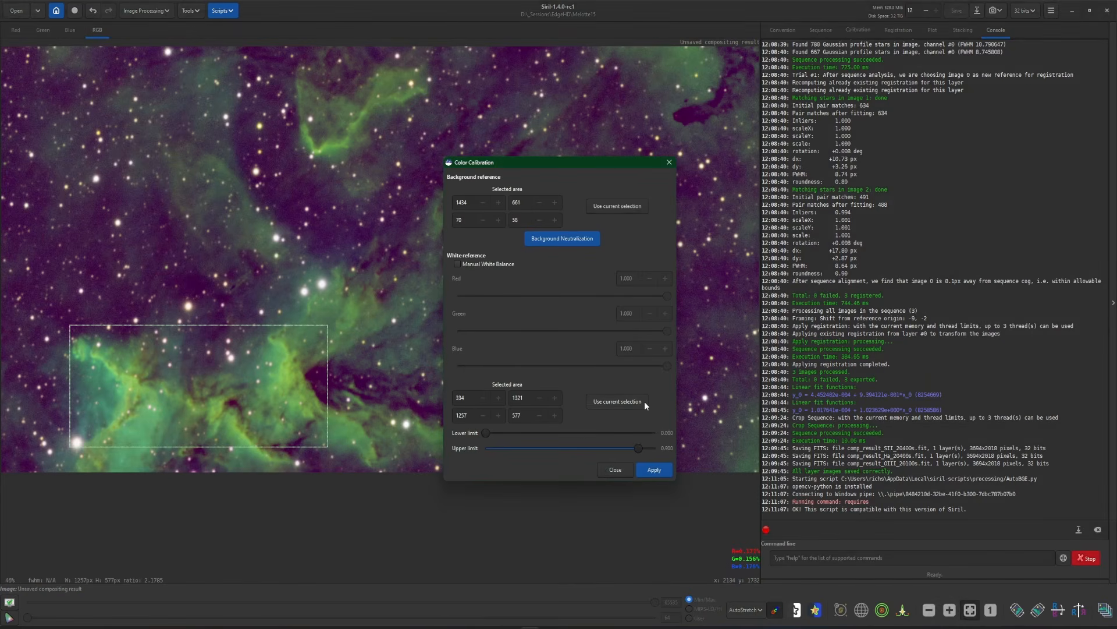
click(651, 469)
click(615, 469)
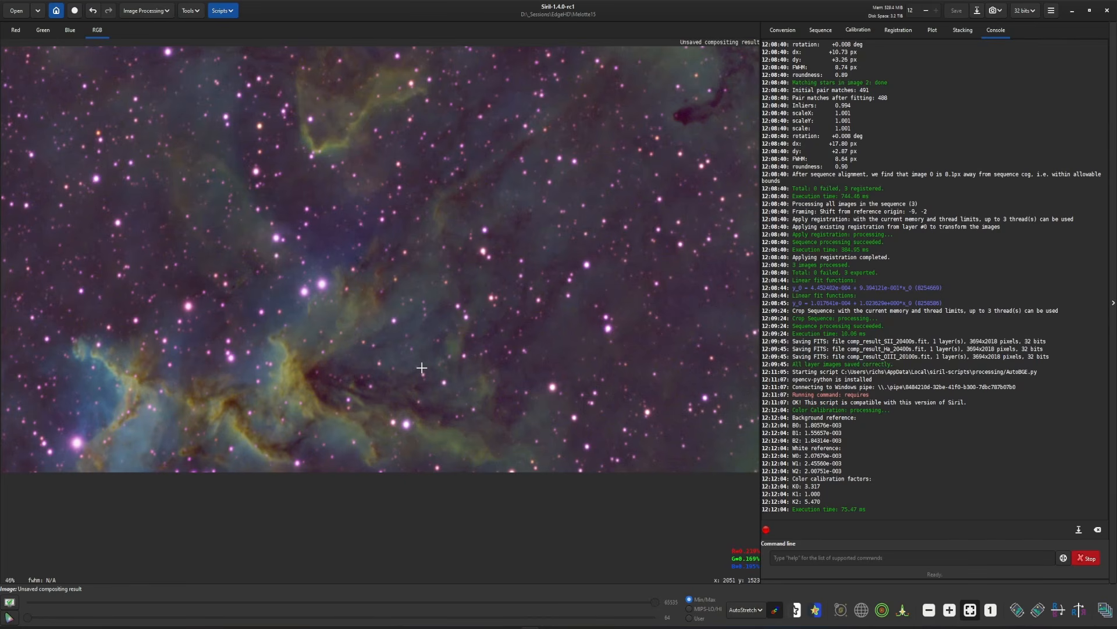
Save the calibrated composite in the Melotte15 folder as Melotte15.fit in 32-bit floating point format
click(977, 11)
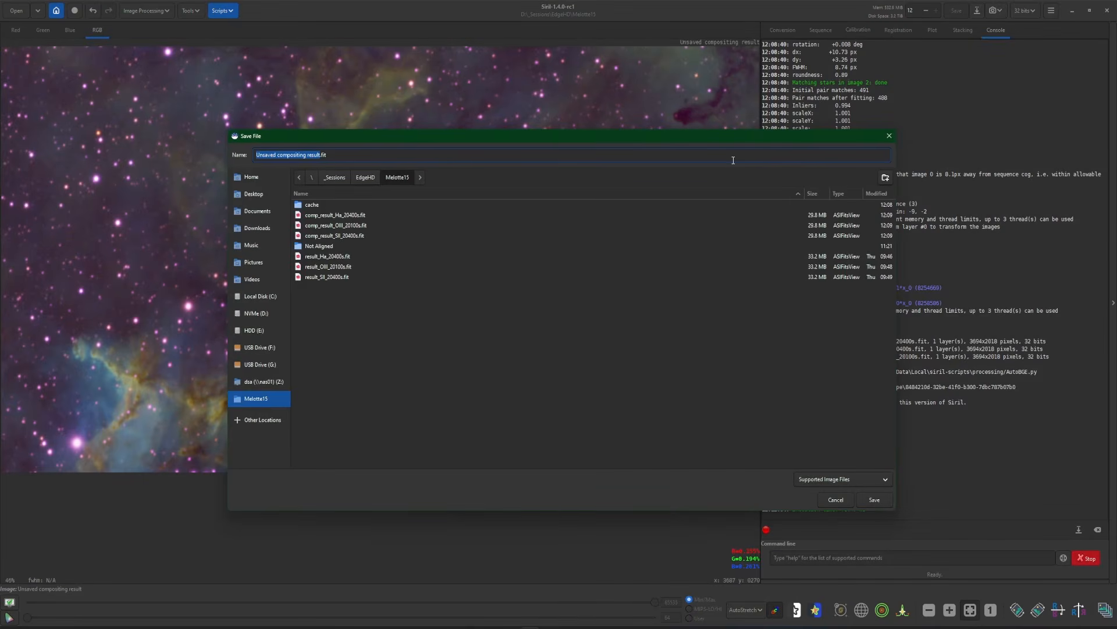
text(Melotte15)
key(Return)
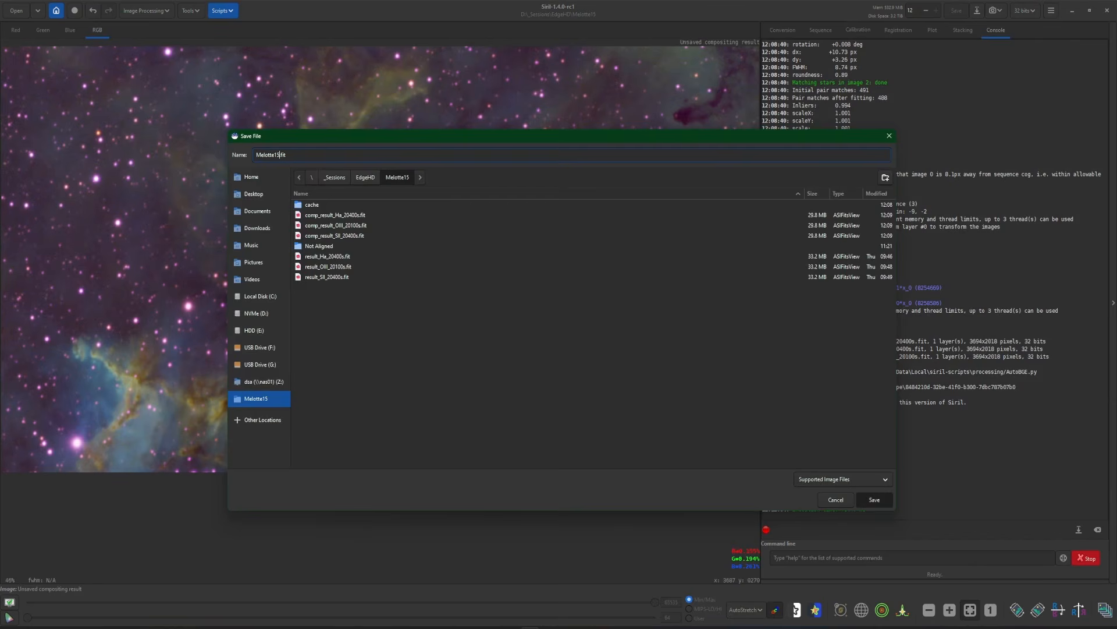
click(623, 394)
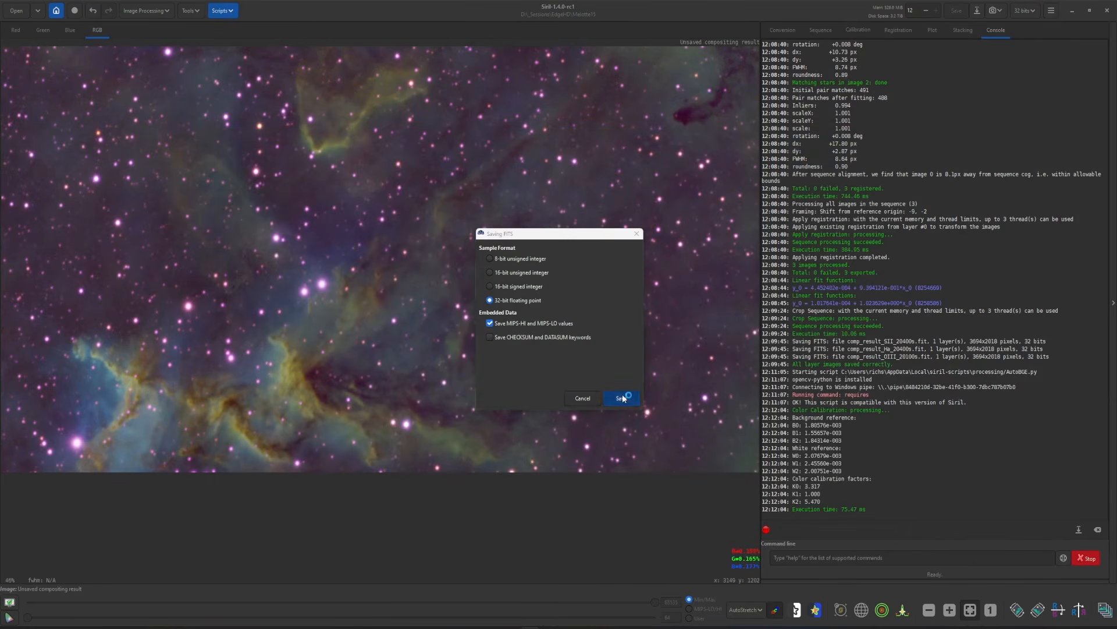
click(611, 372)
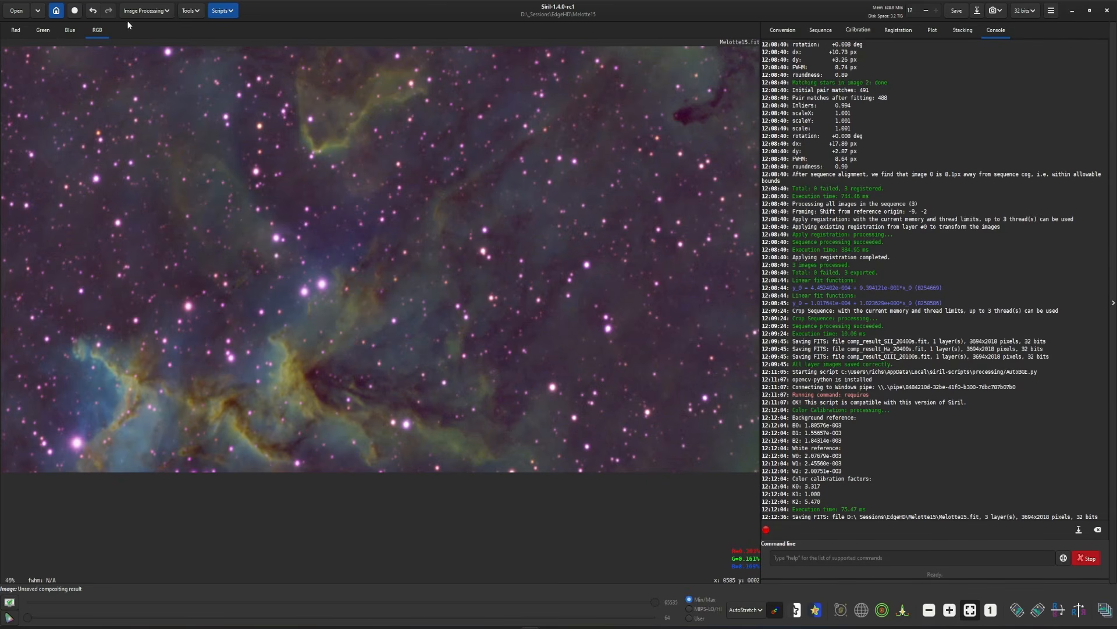
Remove the stars from Melotte15.fit with StarNet, pre-stretching the linear image and generating no star mask
click(143, 10)
click(135, 122)
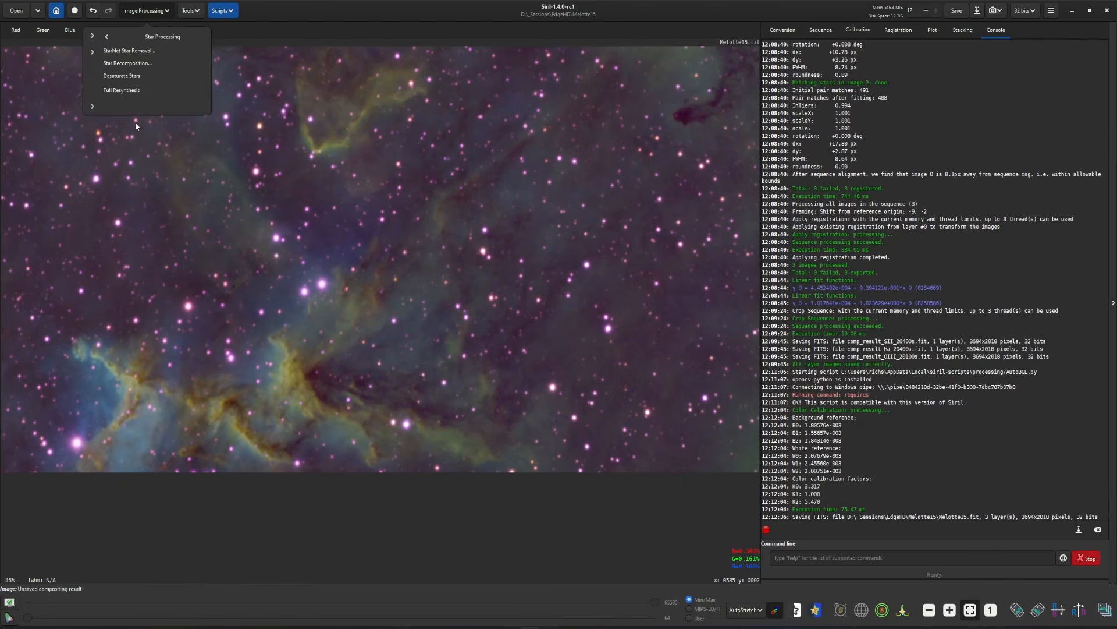
click(117, 51)
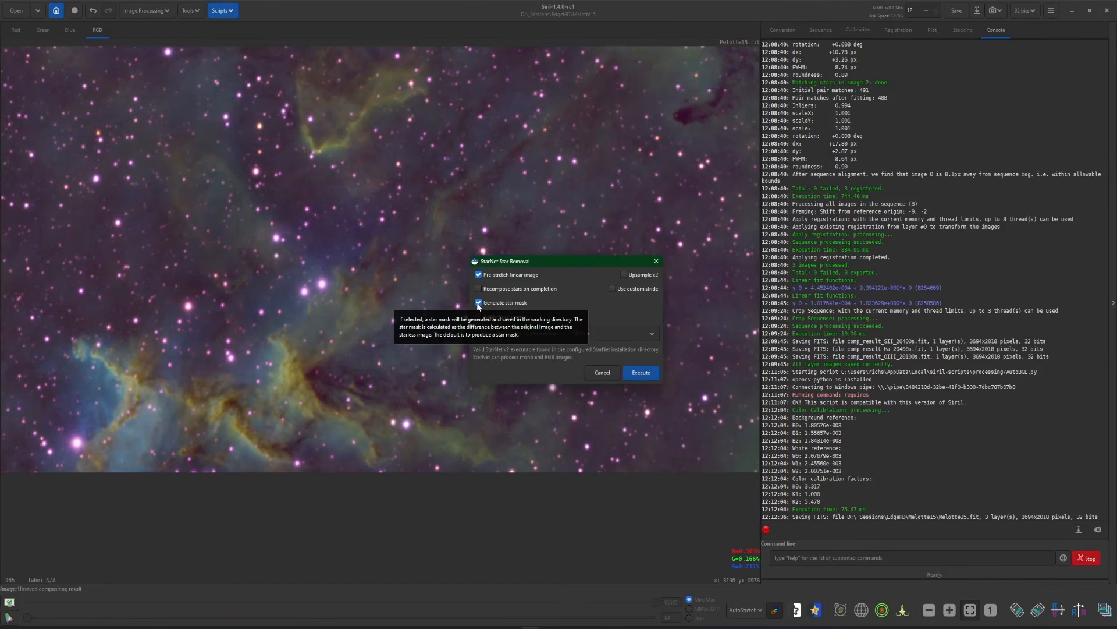
click(478, 303)
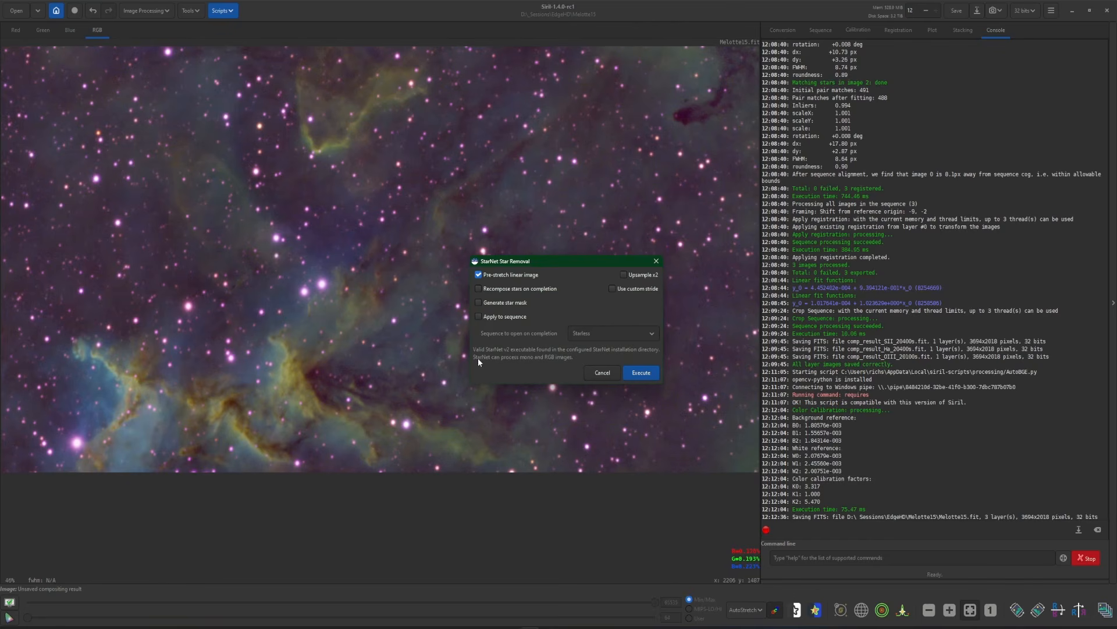
click(637, 374)
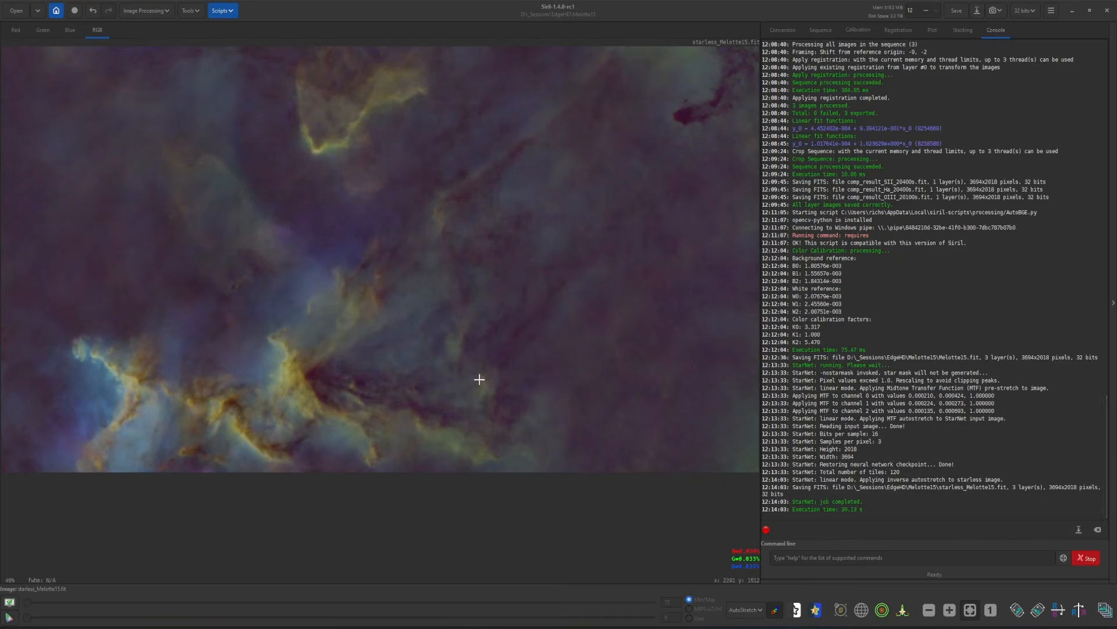
Set the display mode to Linear and stretch the starless image with the Statistical_Stretch script at a target median of 0.20
click(747, 610)
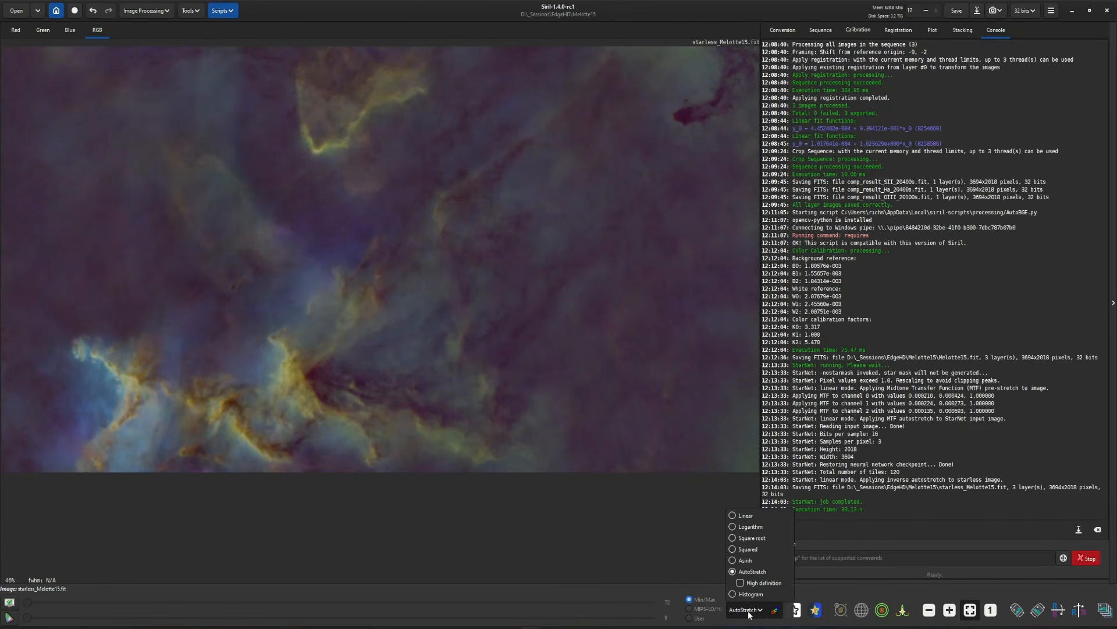
click(745, 515)
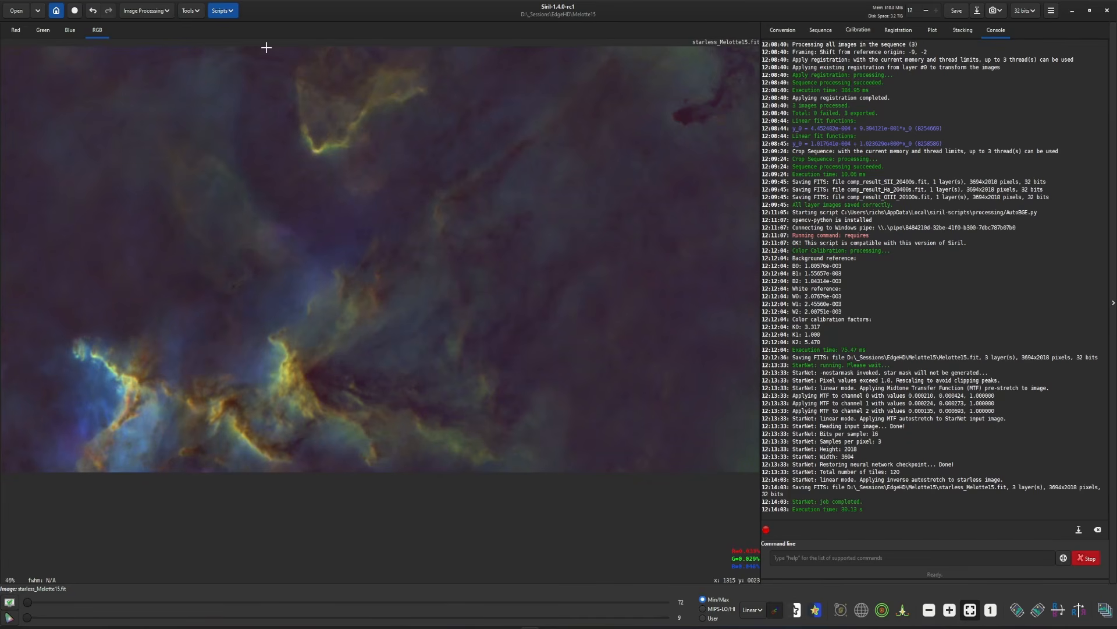
click(227, 11)
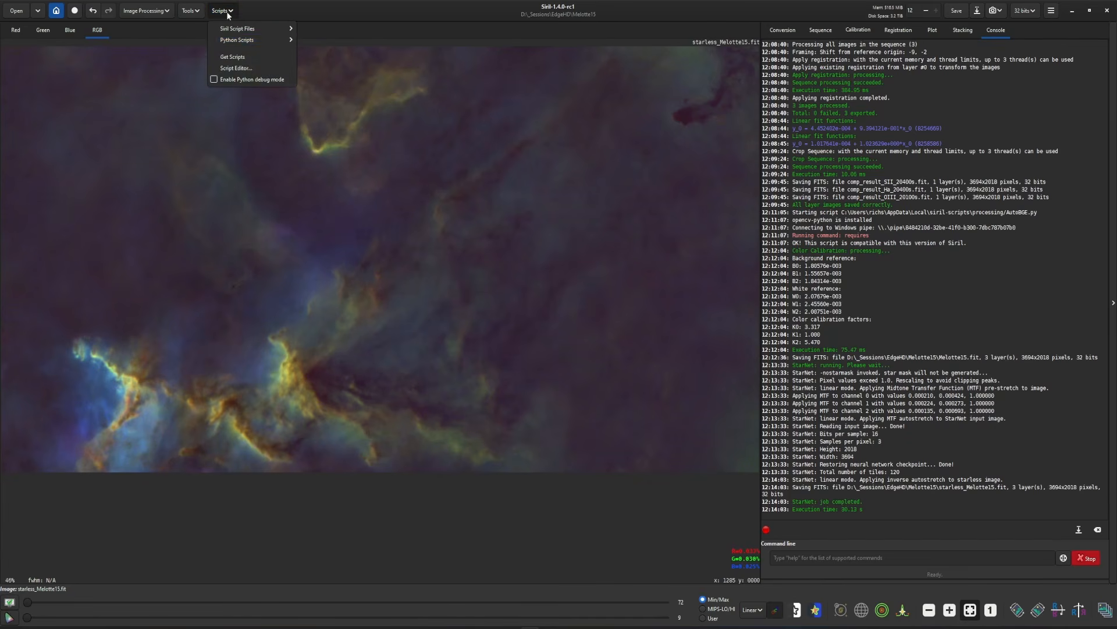
mouse_move(232, 42)
mouse_move(331, 57)
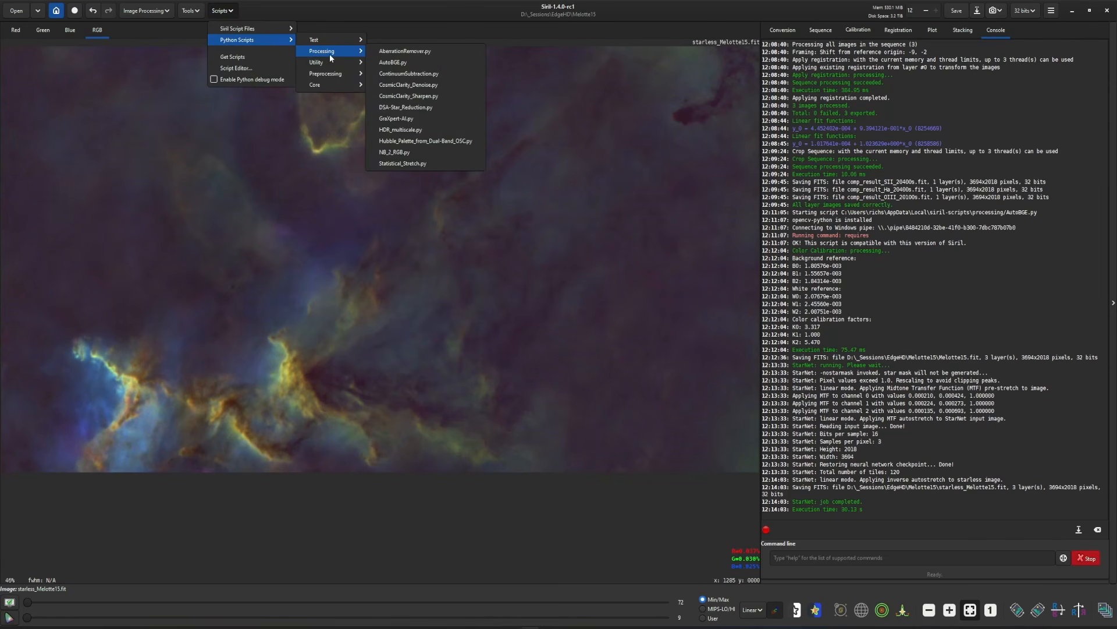
click(437, 163)
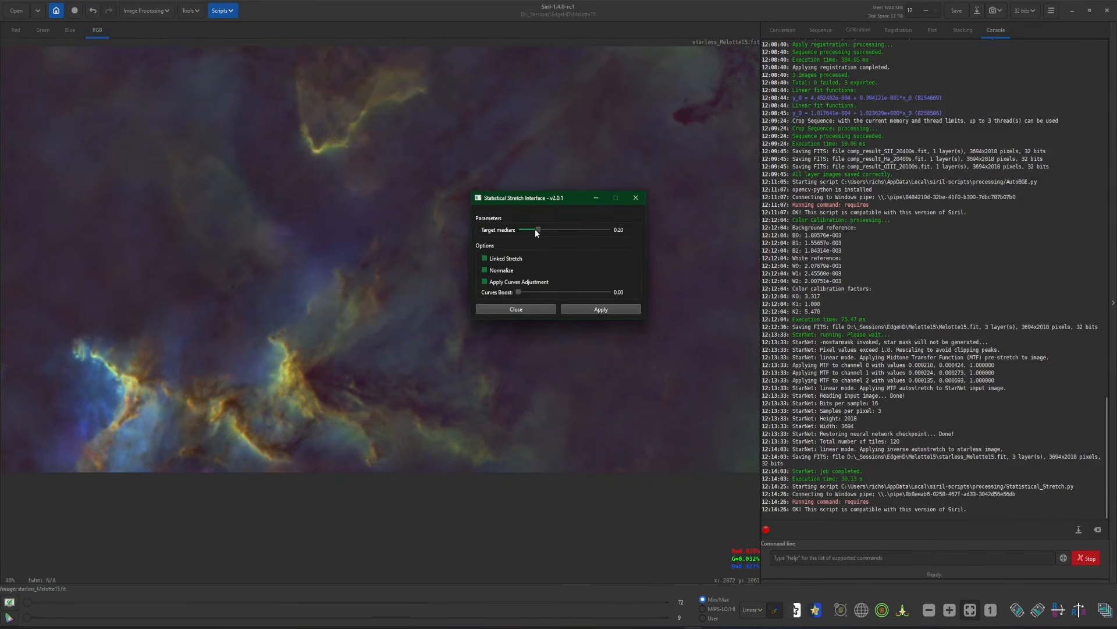
click(516, 259)
click(500, 271)
click(589, 312)
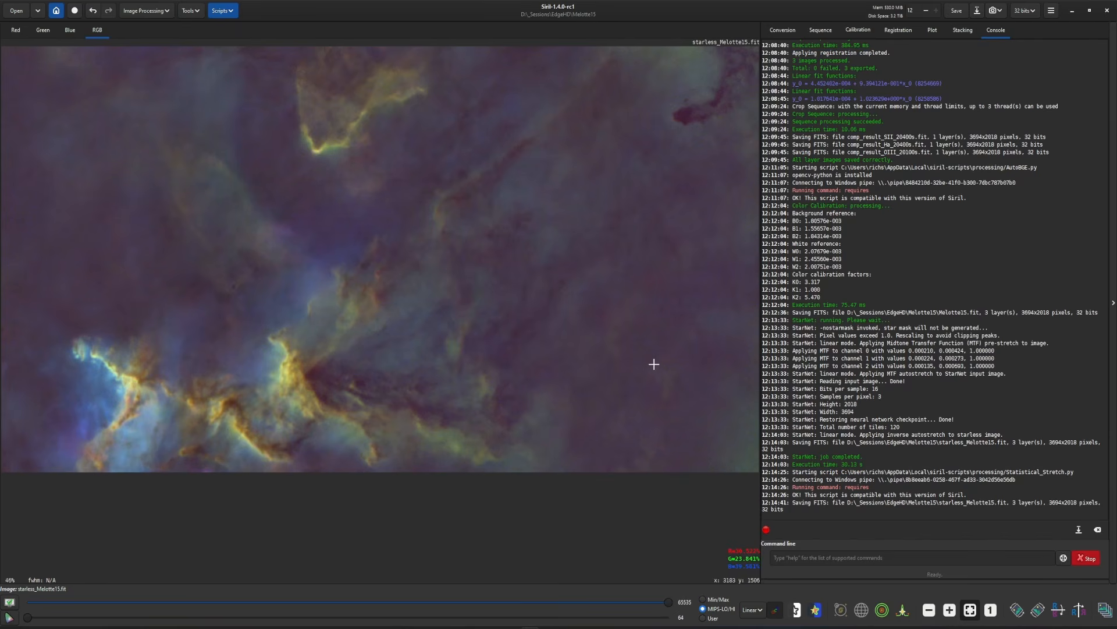
Open comp_result_SII_20400s.fit from the Melotte15 folder in place of the loaded image and set the display mode to AutoStretch
click(530, 627)
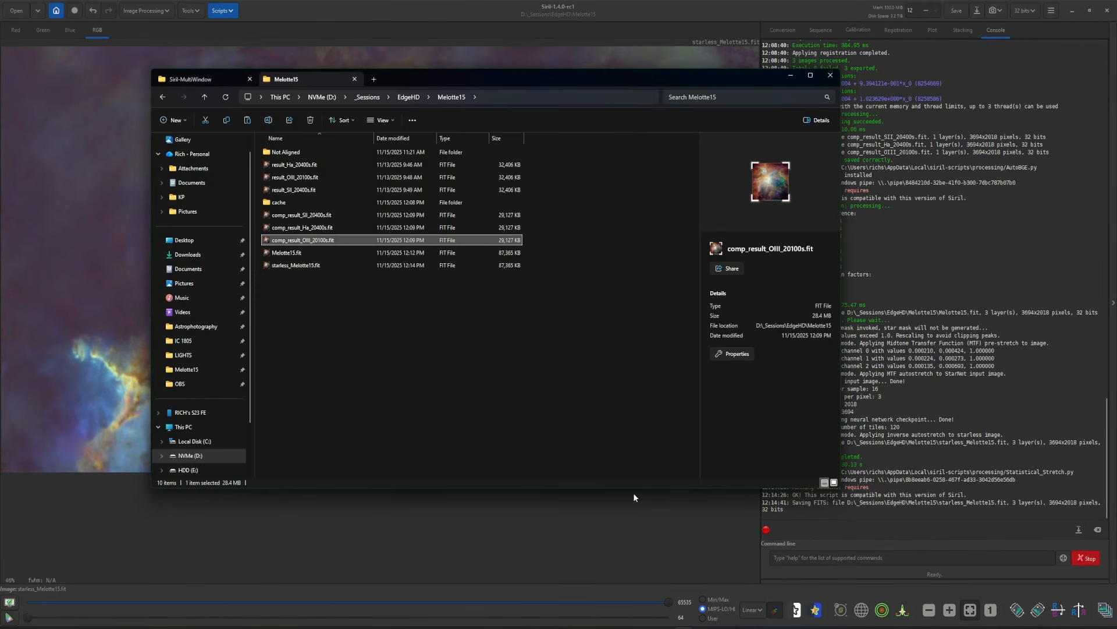
click(304, 216)
click(305, 229)
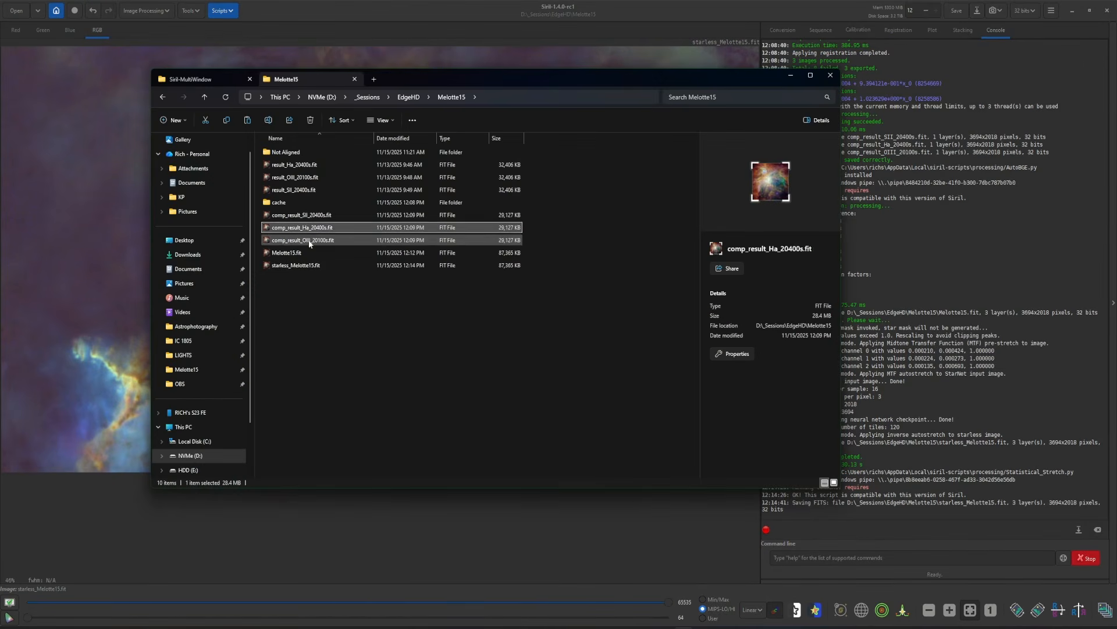
click(306, 239)
click(310, 216)
click(313, 228)
click(321, 239)
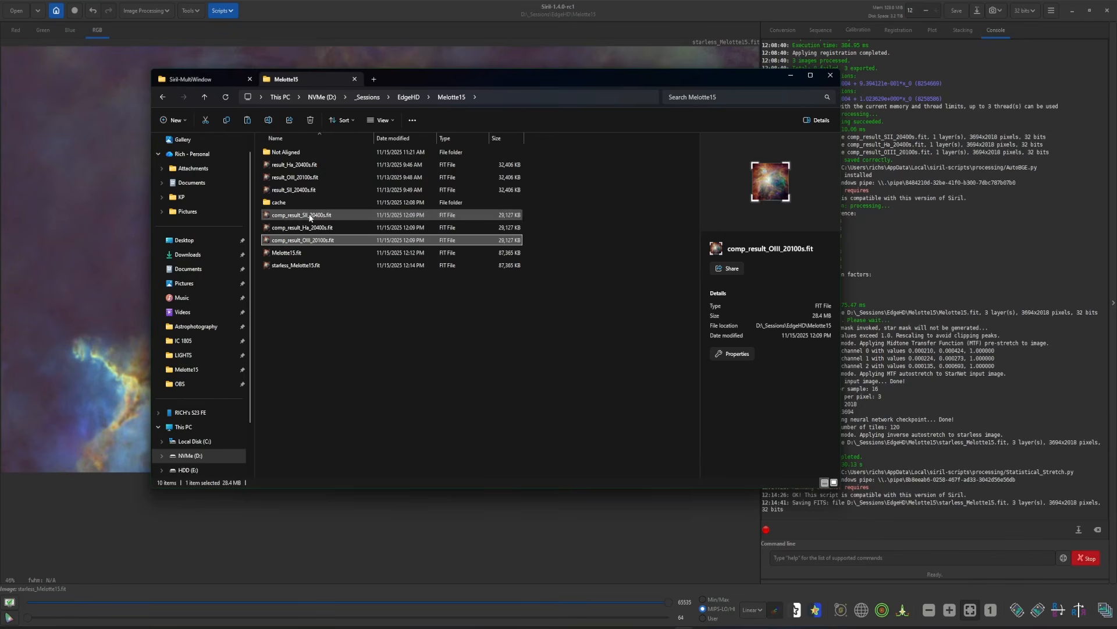
drag(325, 215, 88, 201)
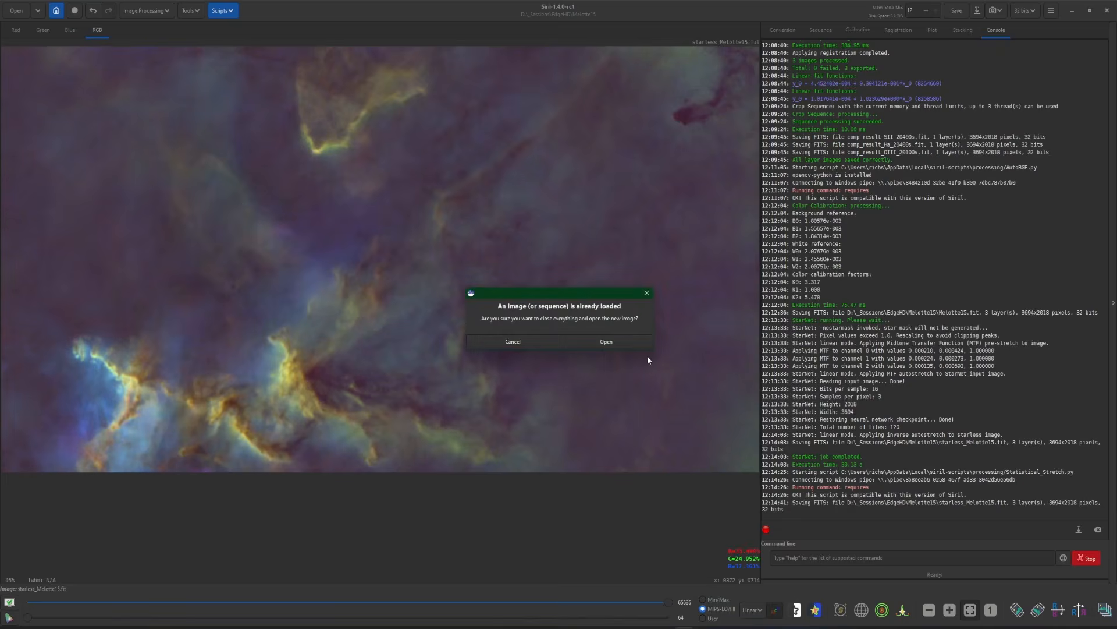
click(640, 342)
click(752, 609)
click(734, 556)
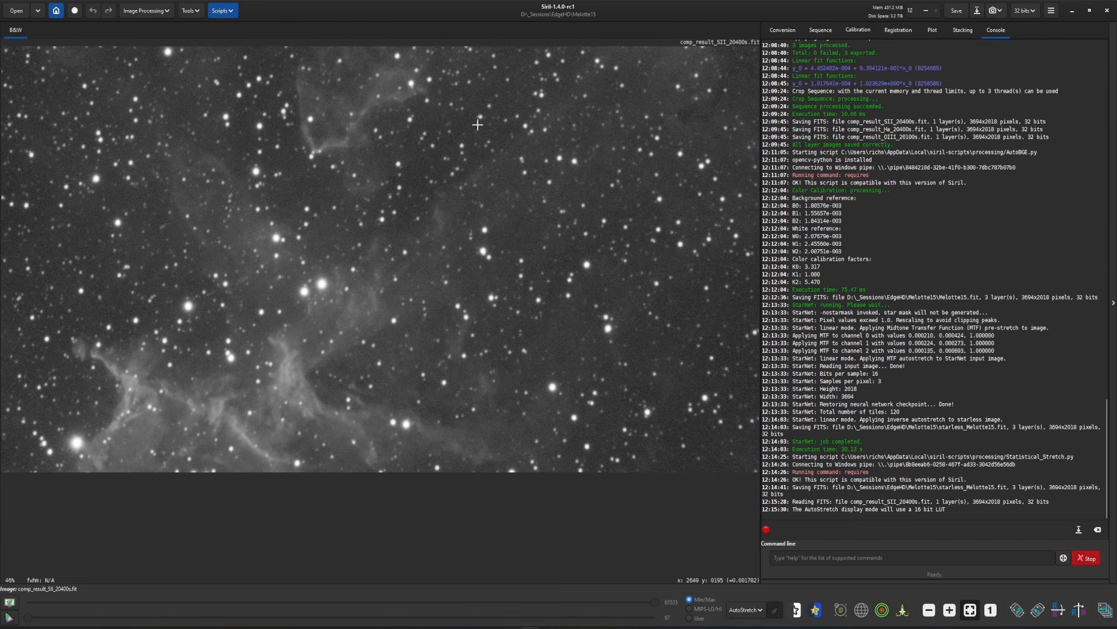
Remove the stars from comp_result_SII_20400s.fit with StarNet, pre-stretching the linear image and generating a star mask
click(146, 11)
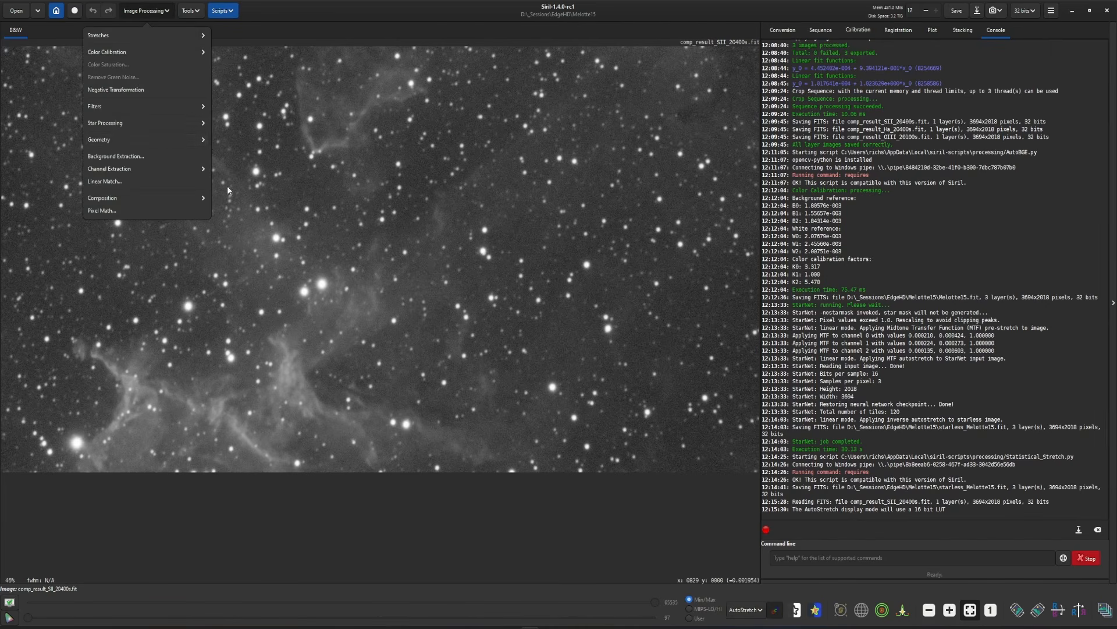
click(106, 123)
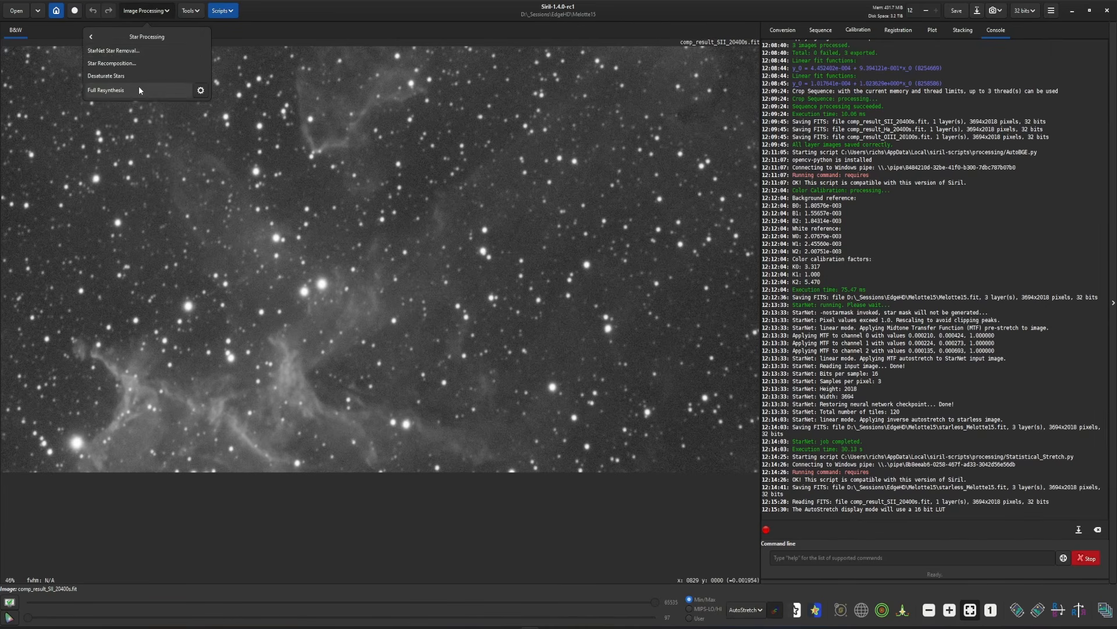
click(116, 63)
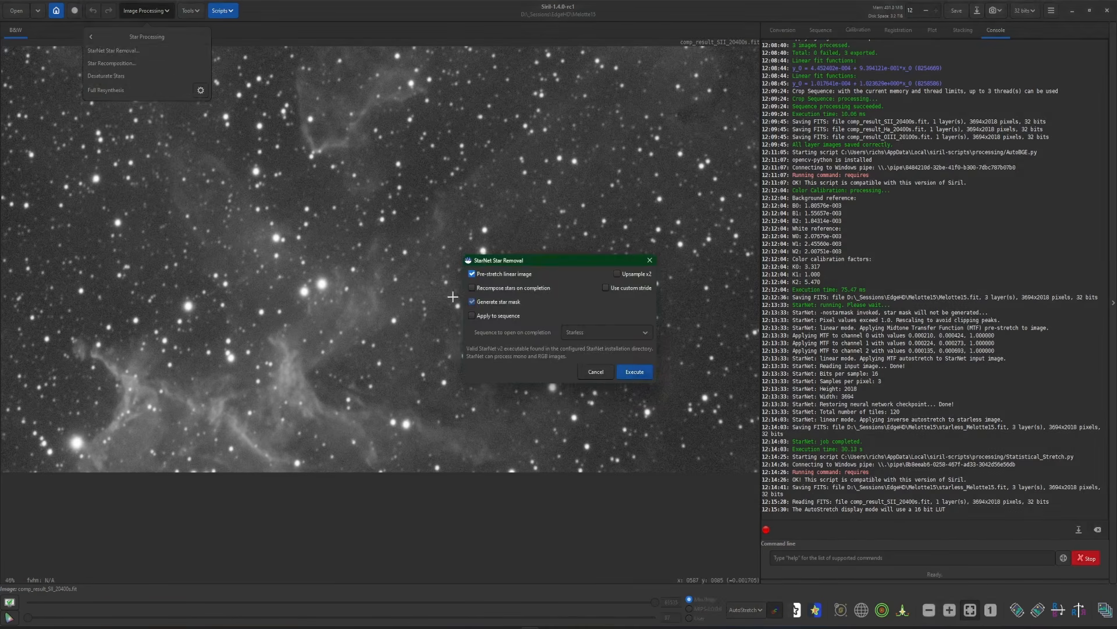
click(634, 372)
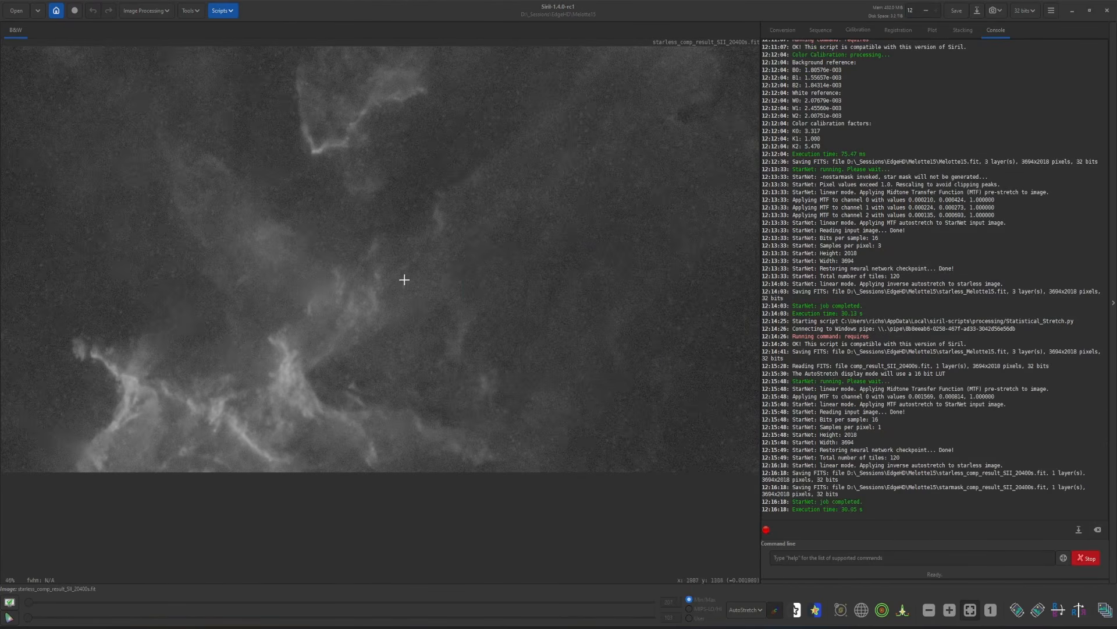
Open comp_result_Ha_20400s.fit and comp_result_OIII_20100s.fit in turn and run StarNet on each with linear pre-stretch and star mask generation
key(alt+Tab)
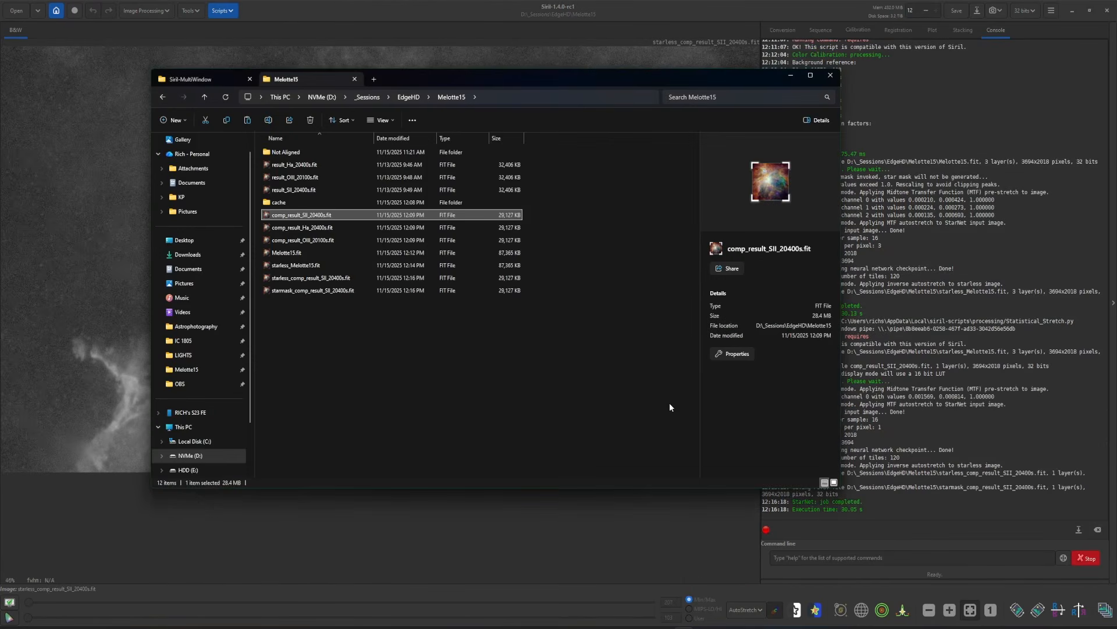
click(333, 227)
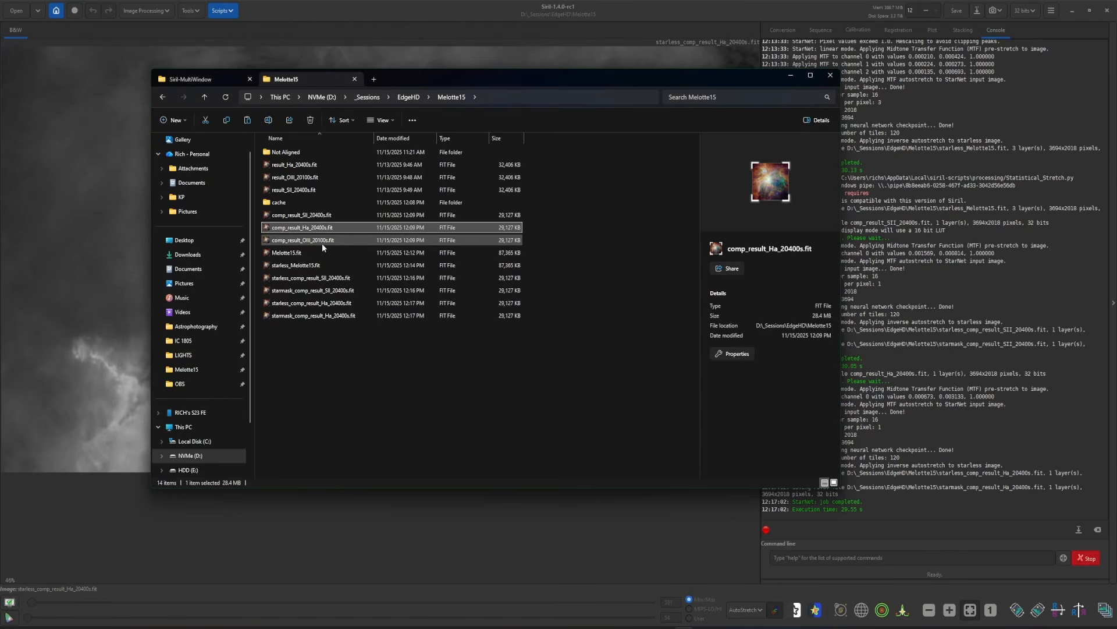
double_click(323, 239)
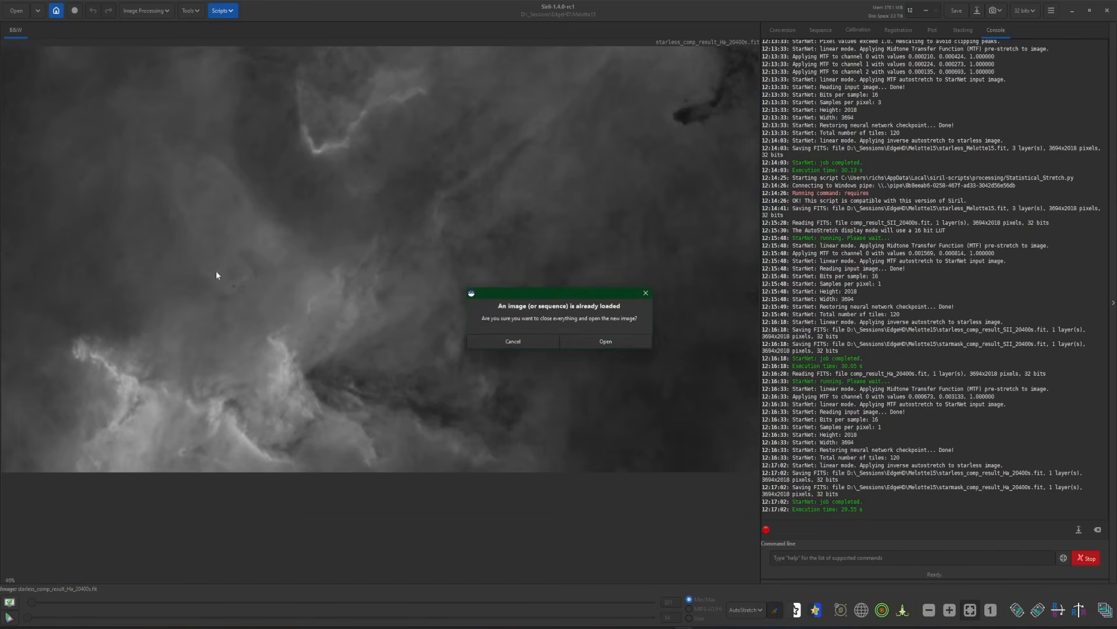
click(616, 343)
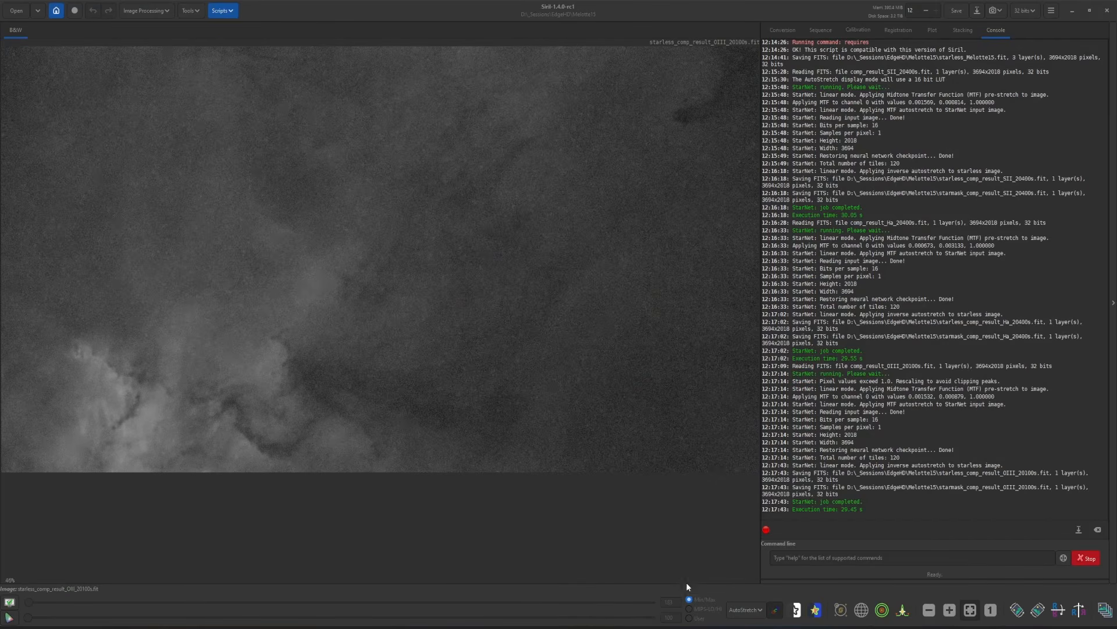
Delete the starless SII, Ha and OIII files from the Melotte15 folder, keeping the three starmask files
key(alt+Tab)
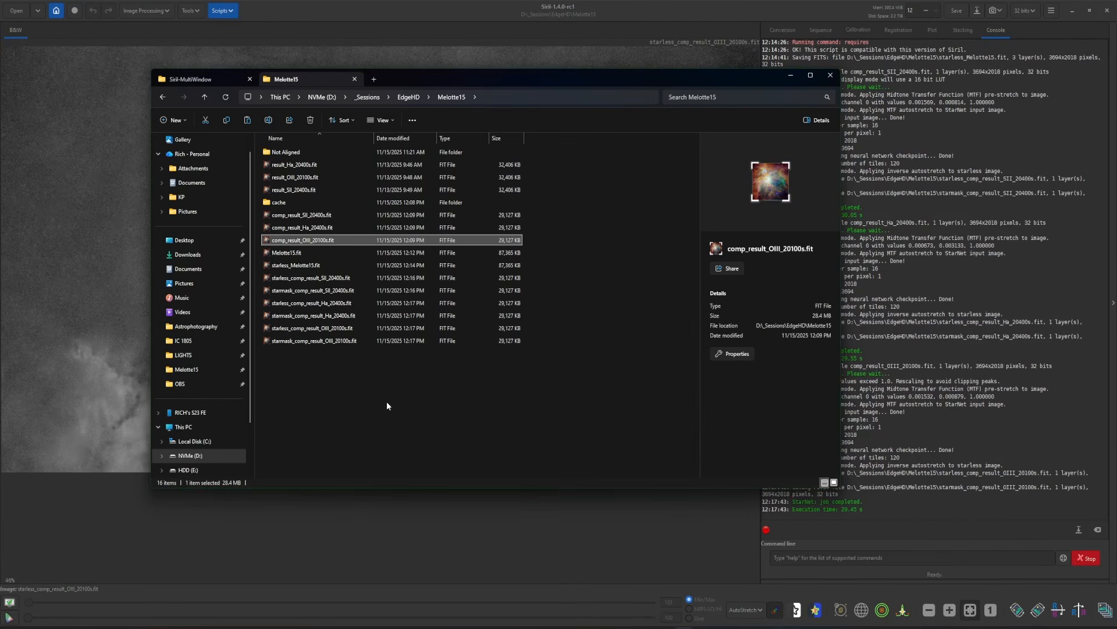
click(295, 282)
click(324, 292)
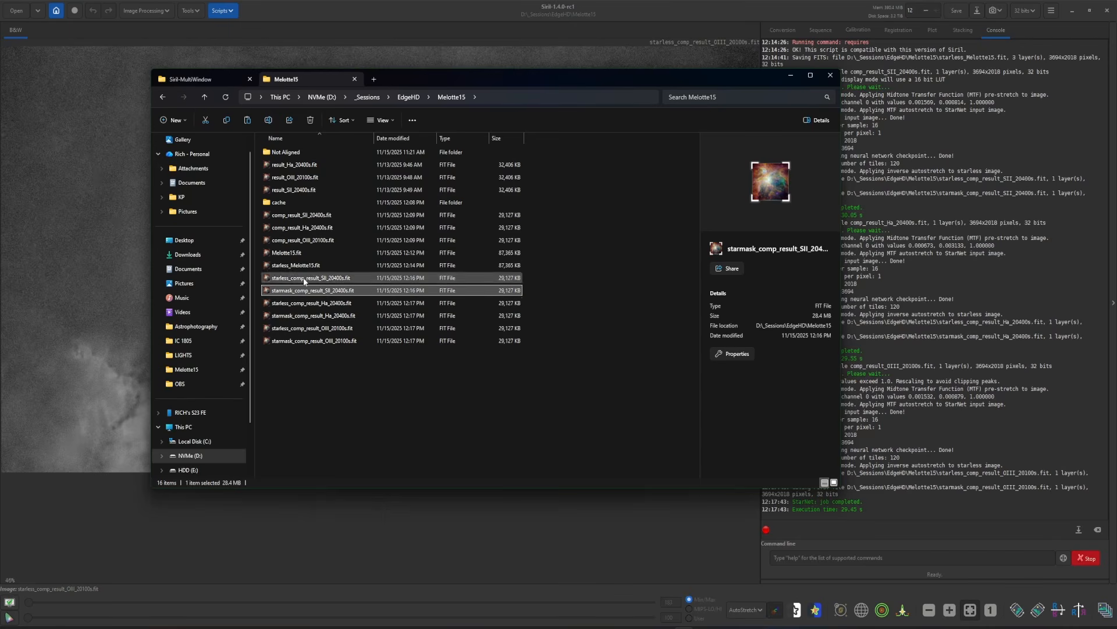
click(304, 279)
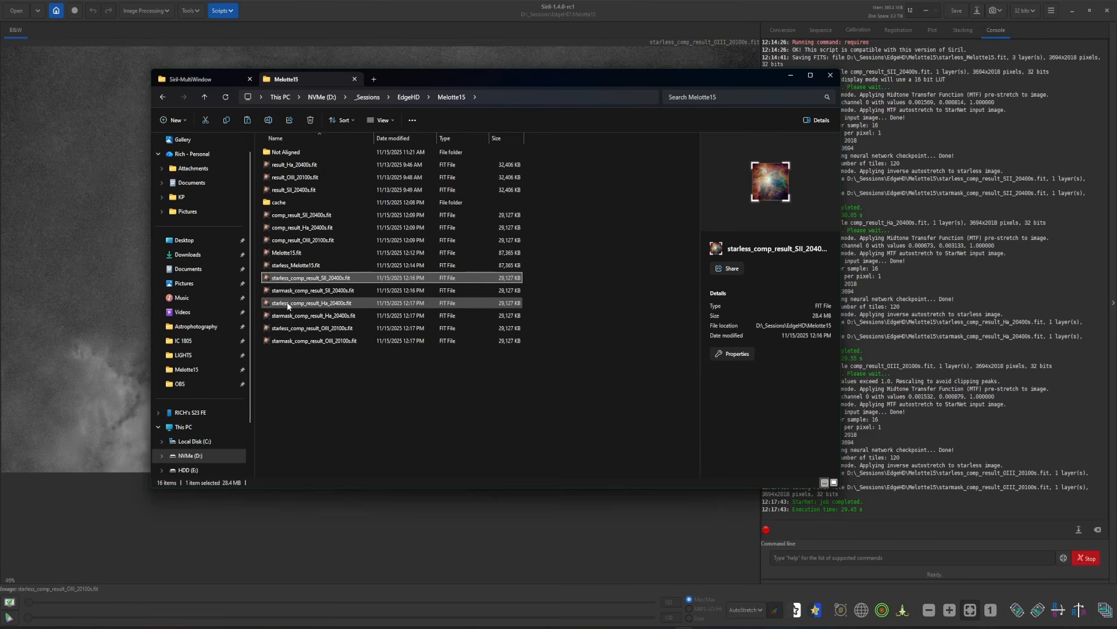
ctrl+click(321, 303)
ctrl+click(321, 328)
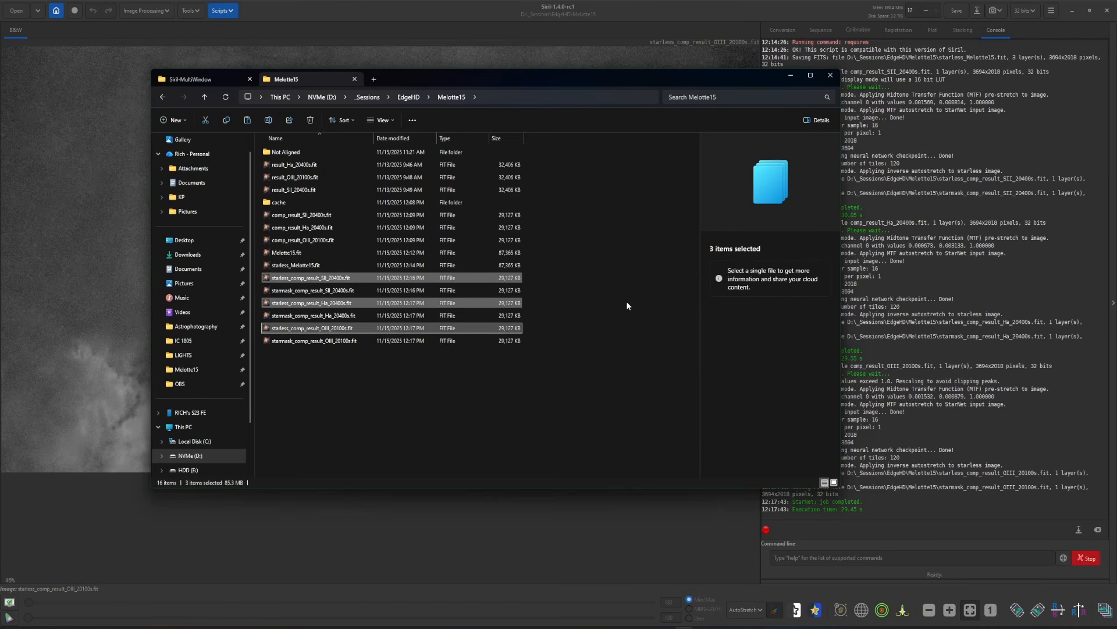
click(310, 120)
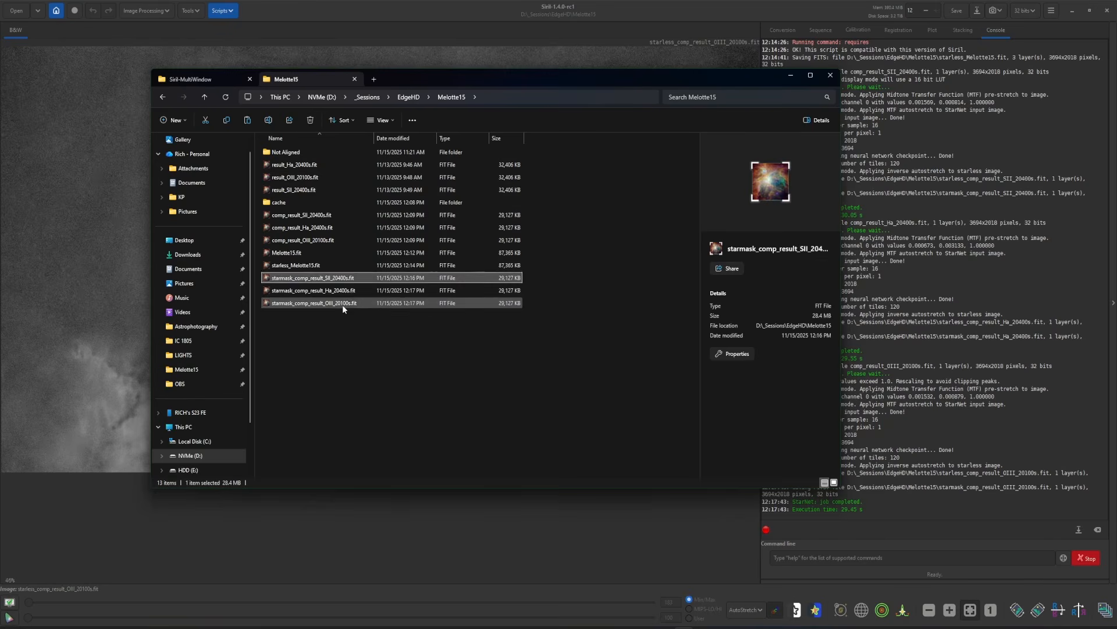
click(364, 302)
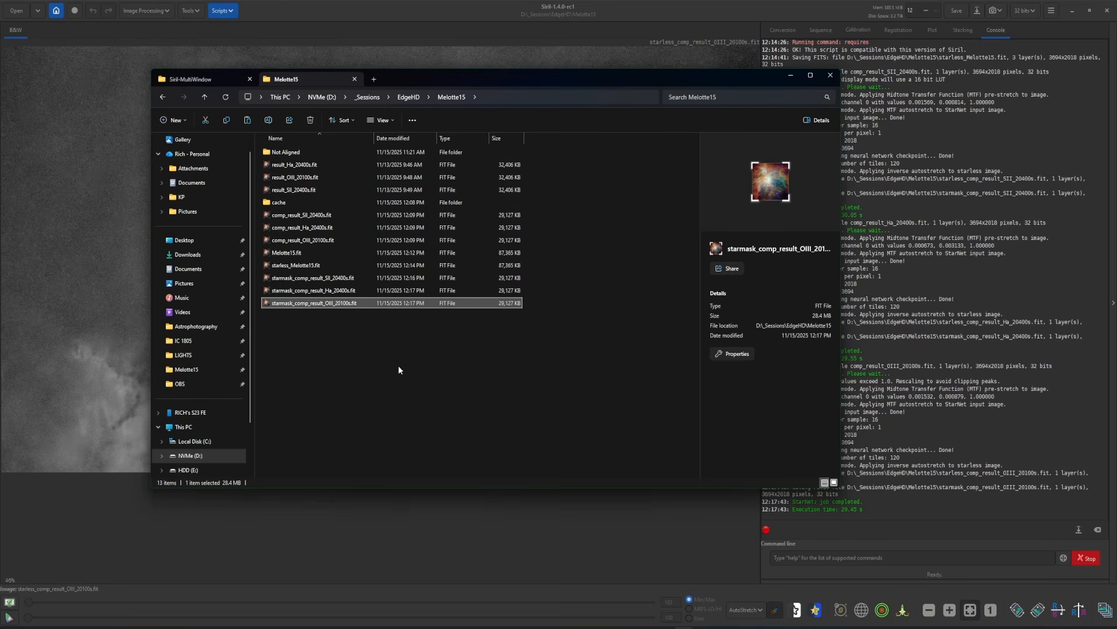
Return to Siril and launch the NB_2_RGB.py Python processing script
click(261, 25)
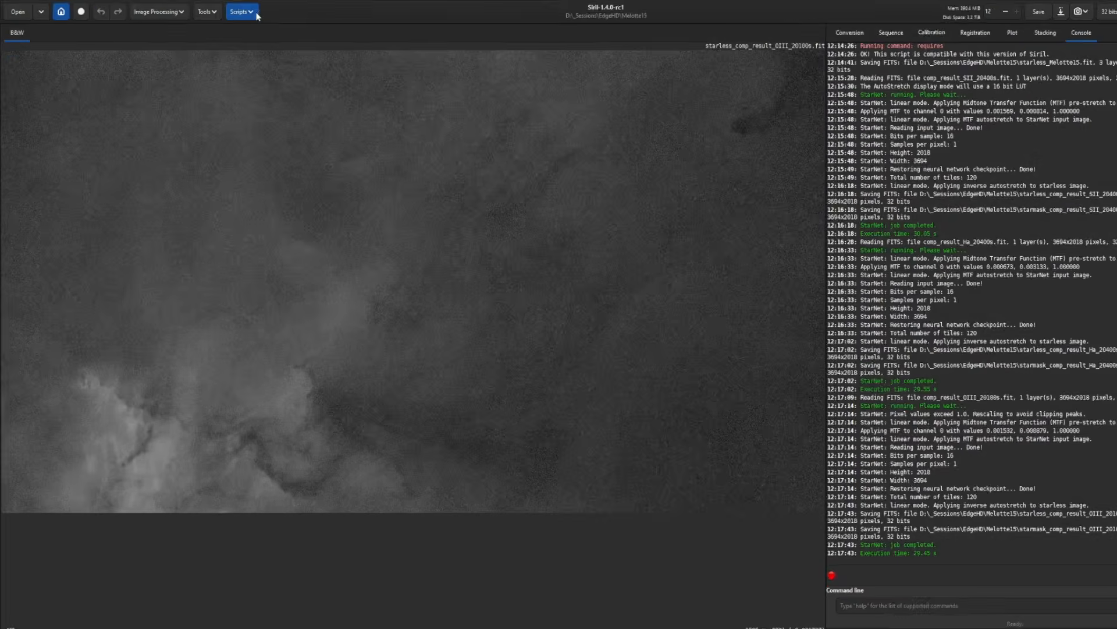
click(223, 11)
mouse_move(239, 39)
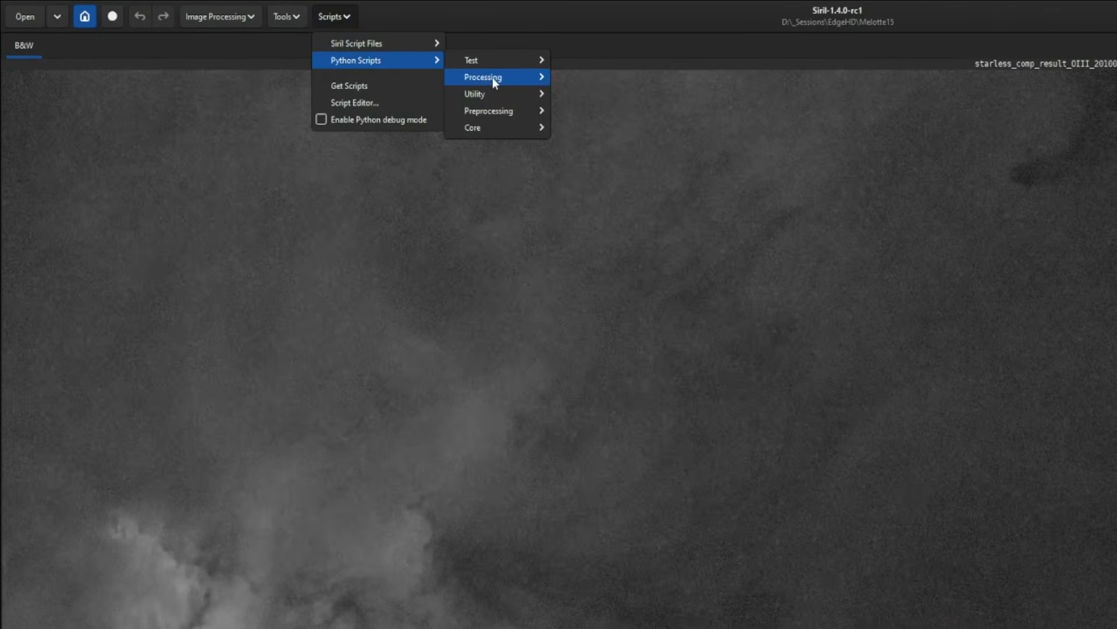
mouse_move(488, 78)
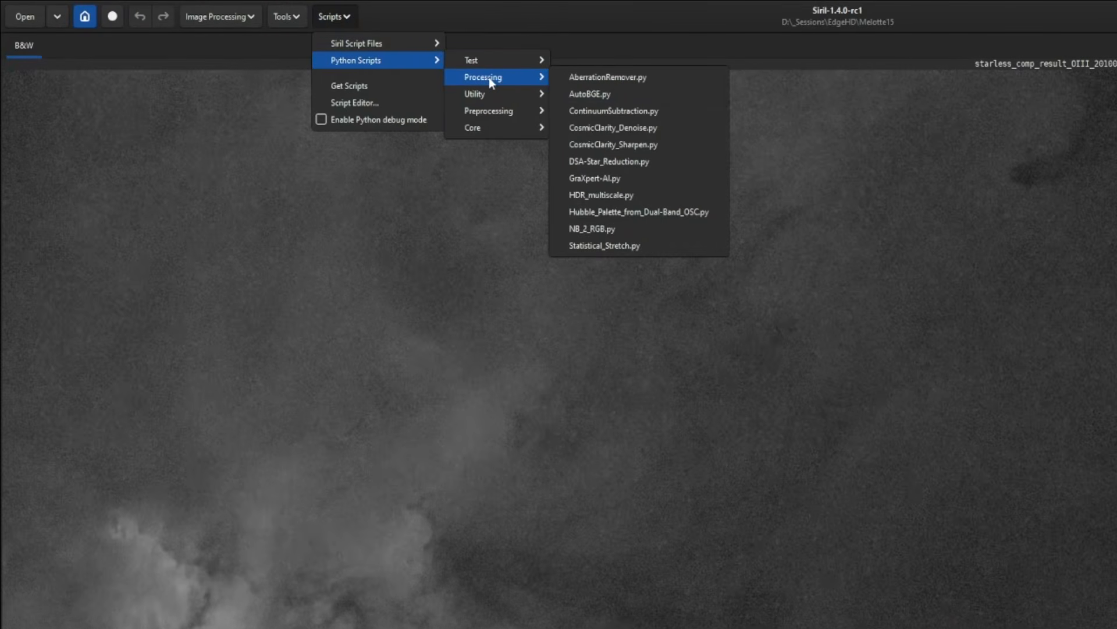
click(623, 231)
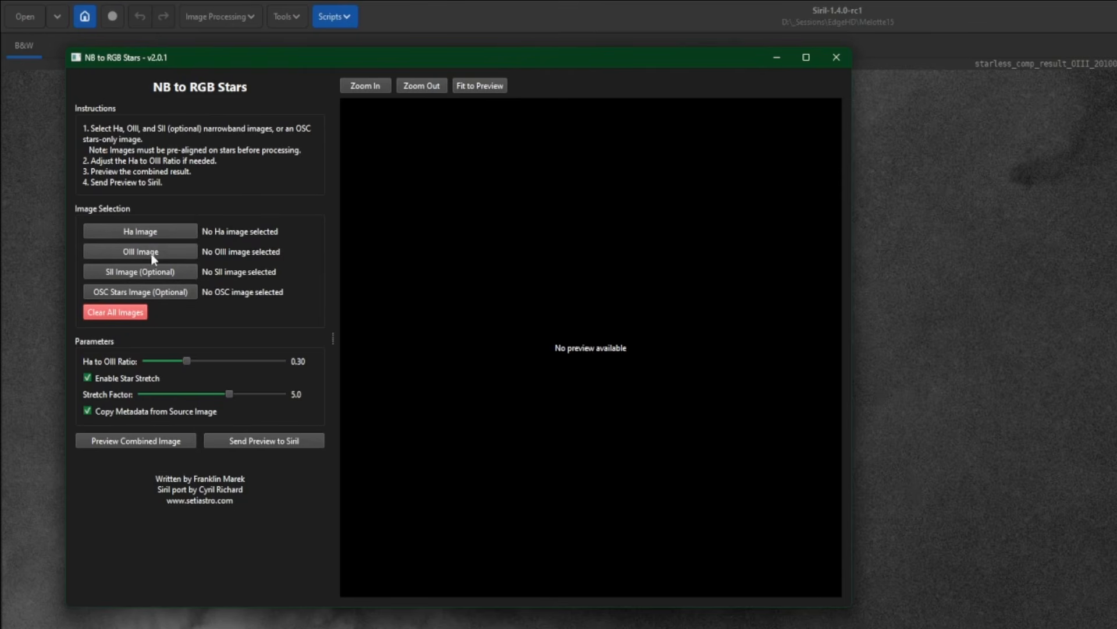
Load starmask_comp_result_Ha_20400s.fit, starmask_comp_result_OIII_20100s.fit and starmask_comp_result_SII_20400s.fit as the script's Ha, OIII and SII images
click(156, 233)
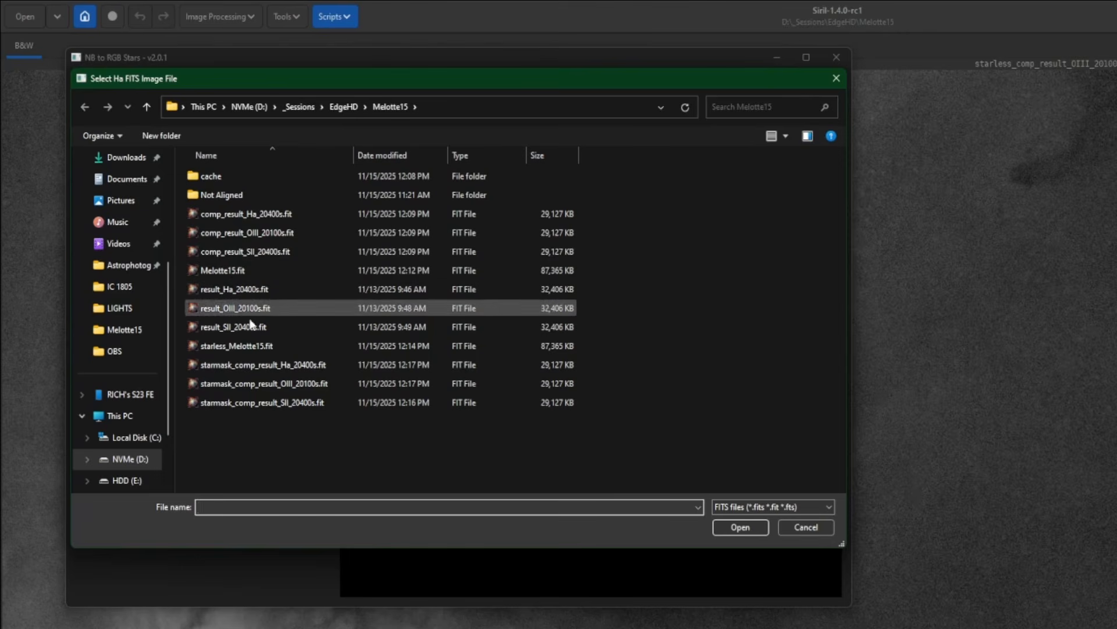
click(309, 365)
double_click(309, 366)
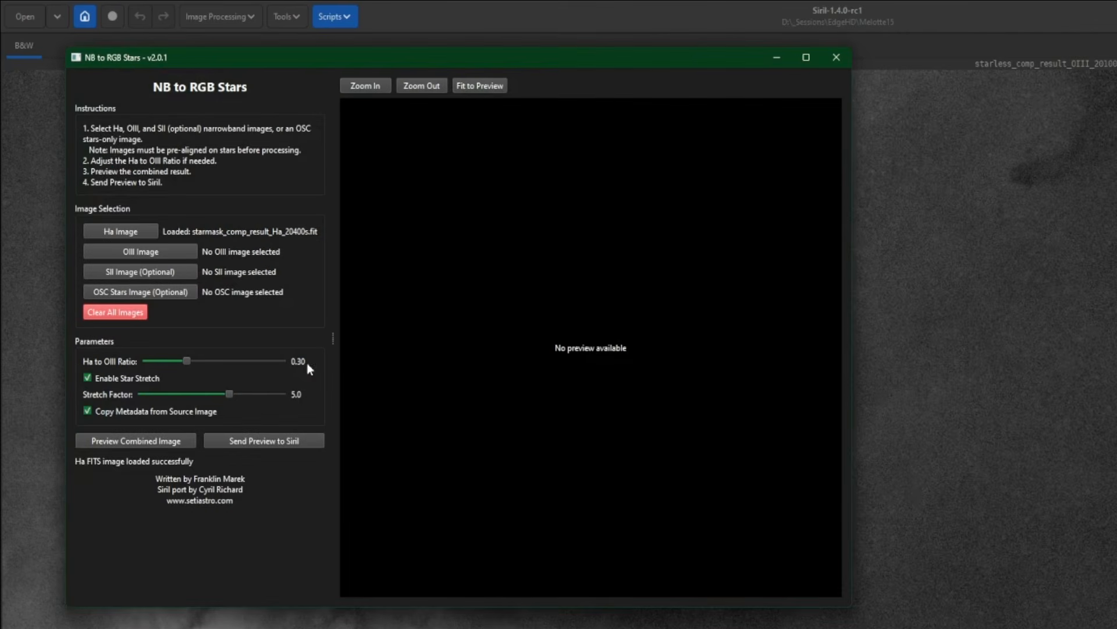
click(176, 250)
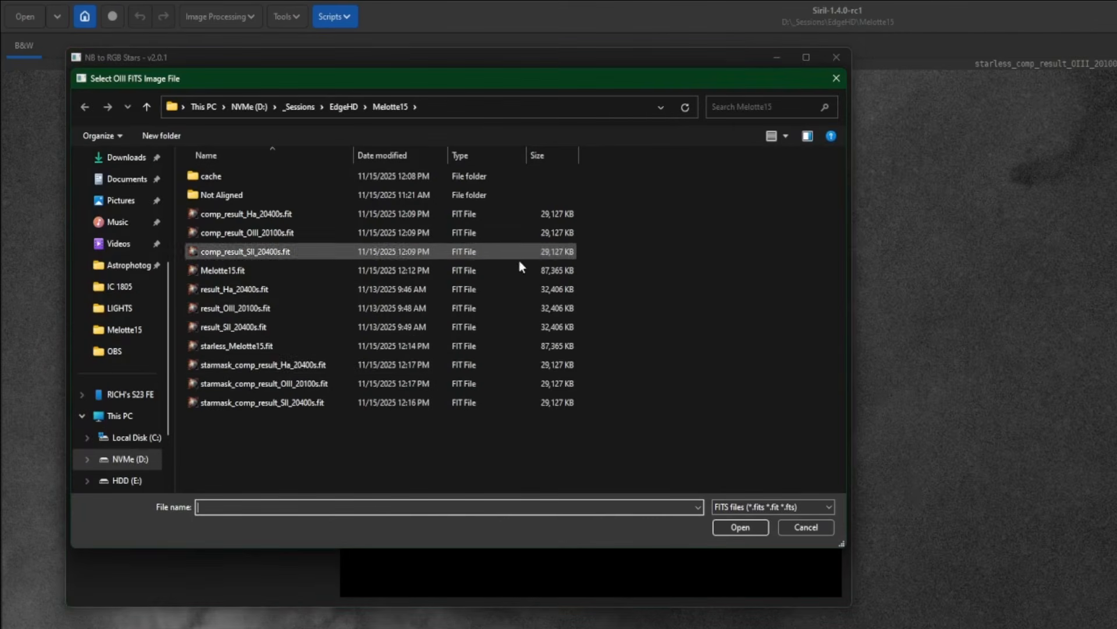
double_click(326, 382)
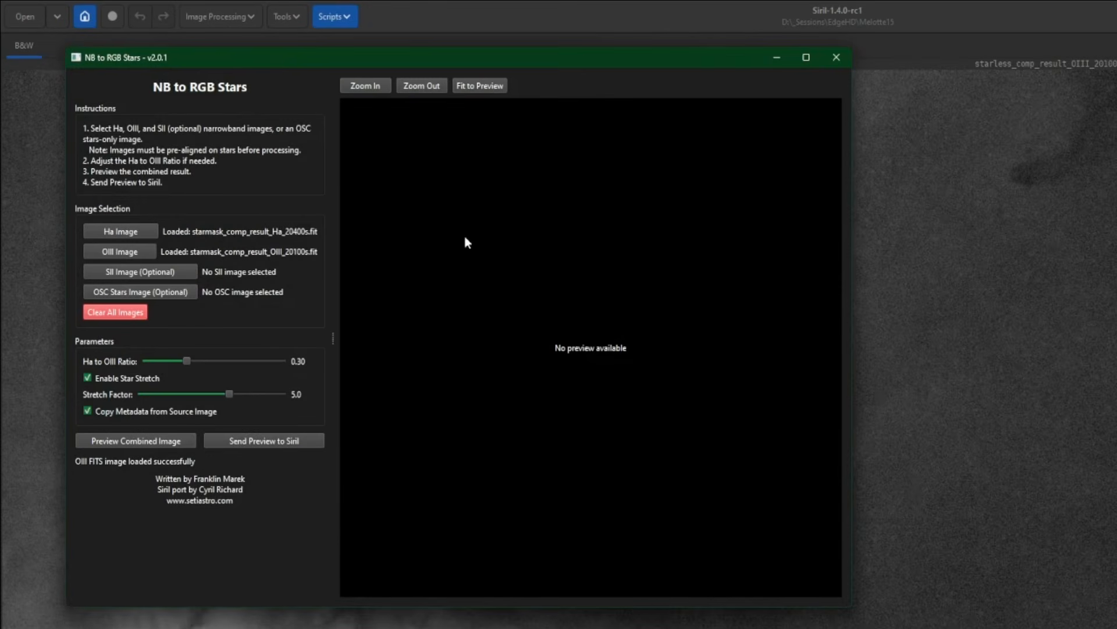
click(172, 274)
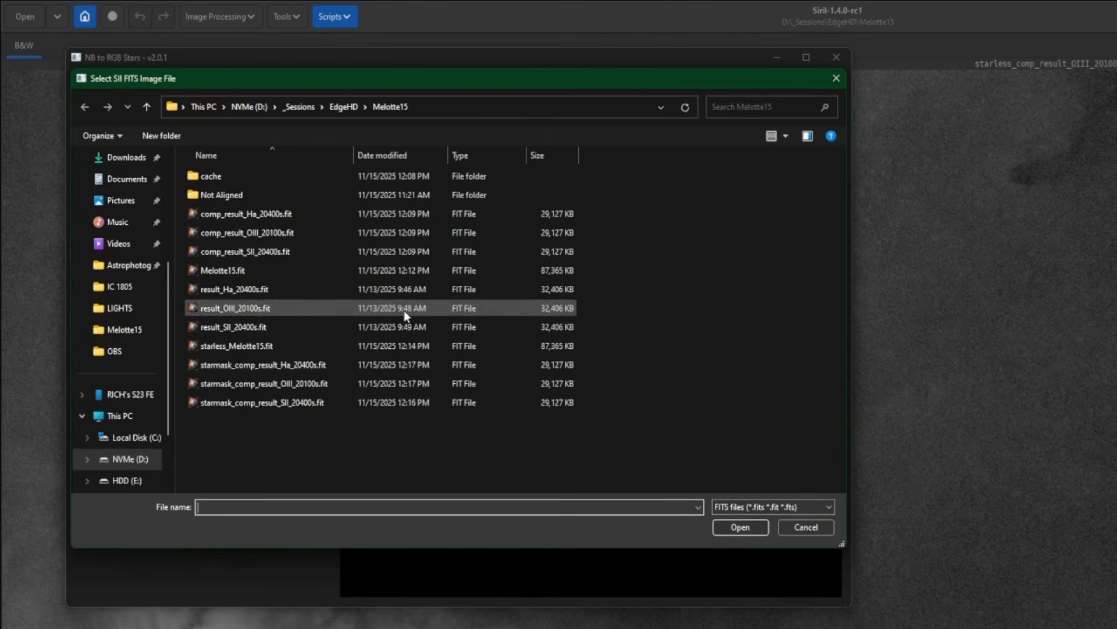
double_click(331, 401)
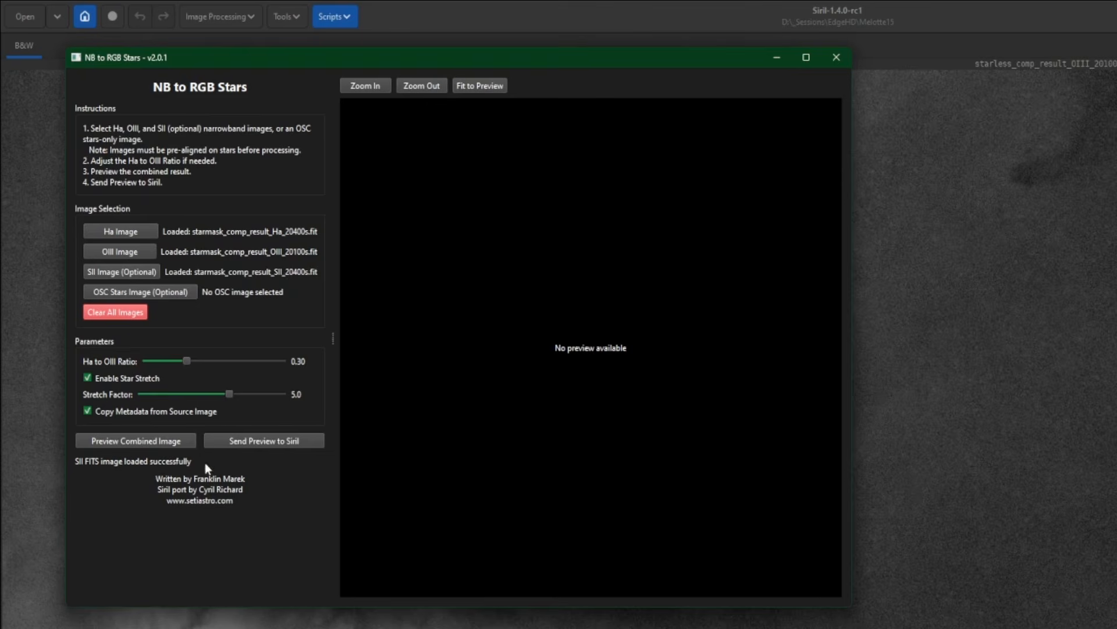
Generate the combined star preview, fit it to the preview area and examine the star colors up close
click(125, 449)
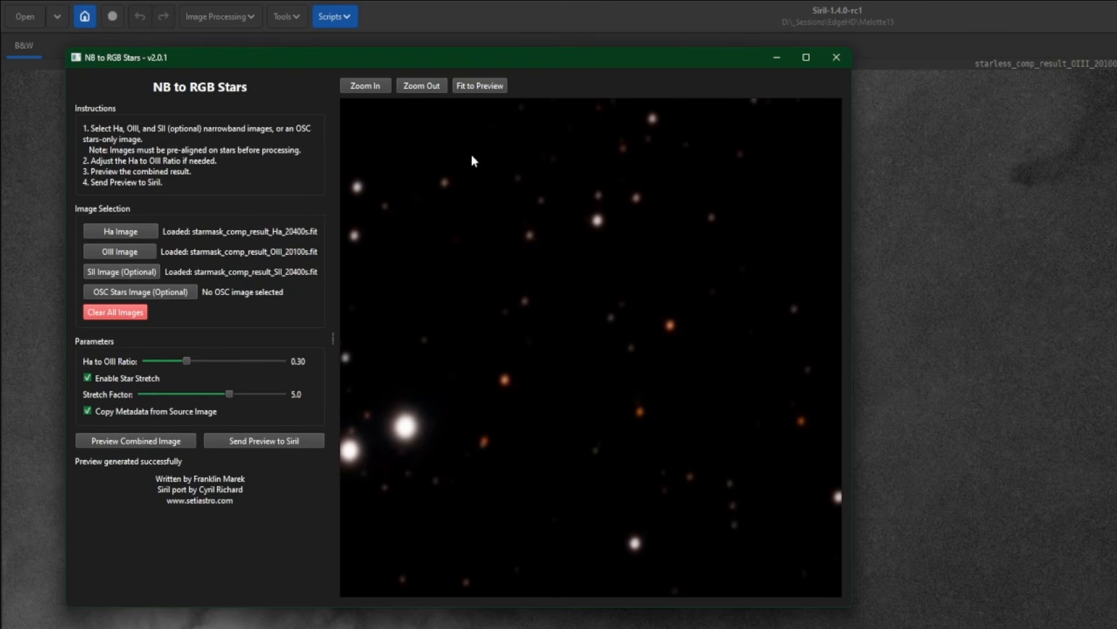
click(478, 87)
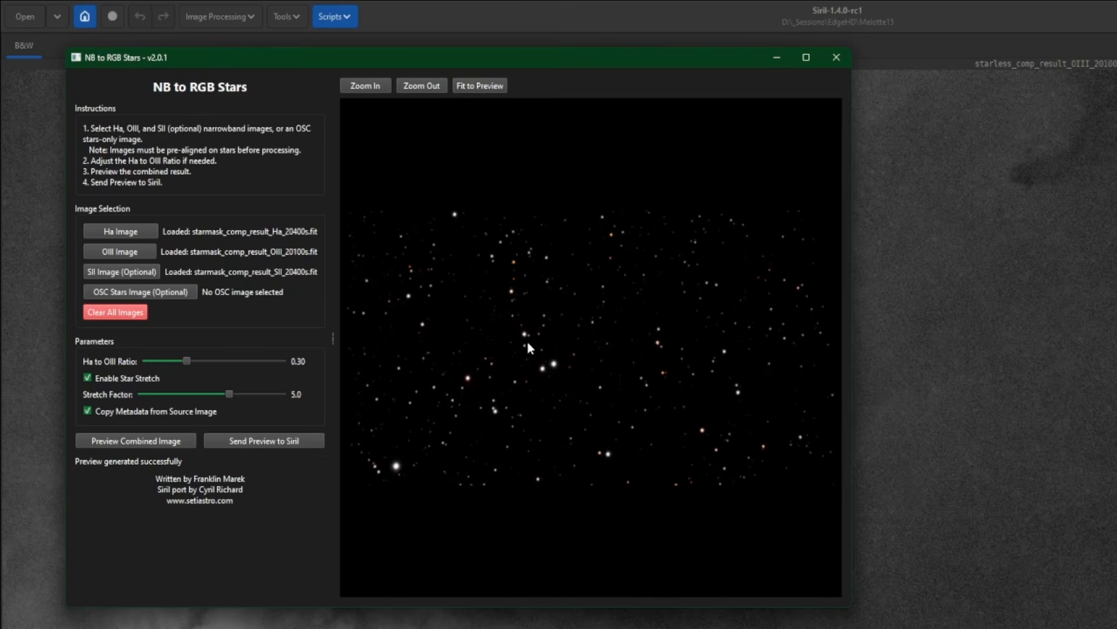
scroll(512, 336, up, 3)
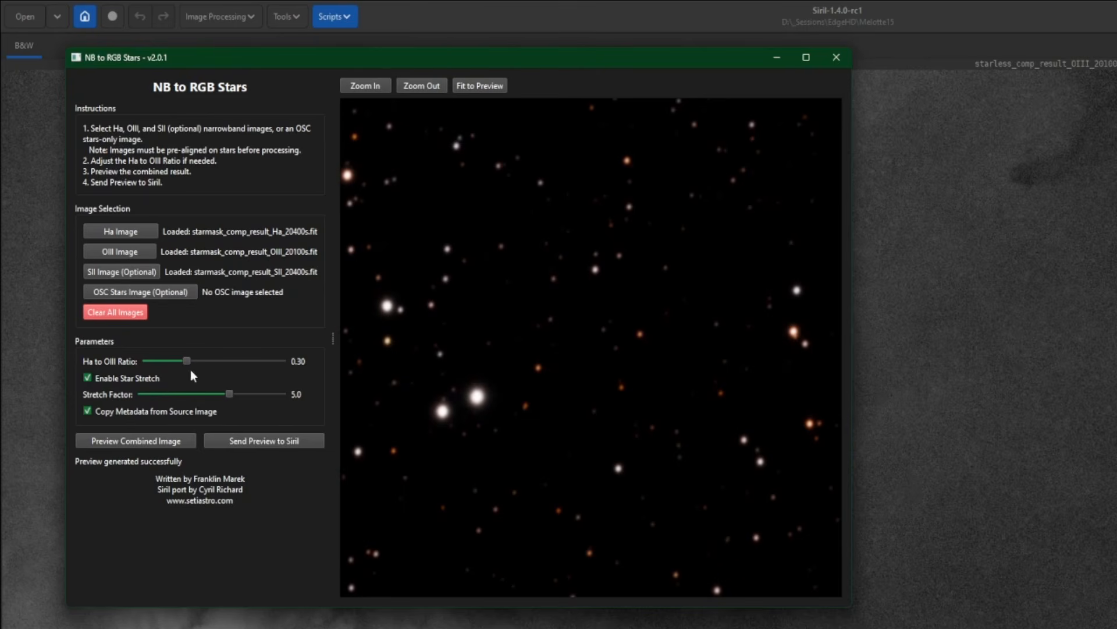
Preview the stars at a lower Ha to OIII ratio and at 0.89, and return the ratio to 0.30
drag(188, 360, 156, 362)
click(141, 440)
drag(160, 360, 272, 368)
click(131, 440)
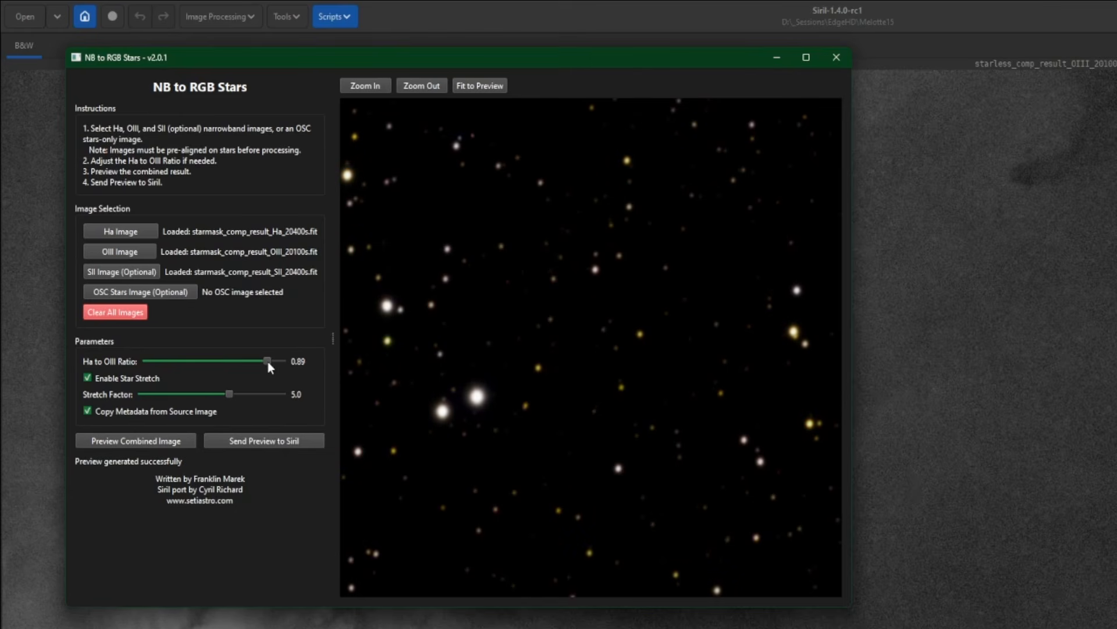
drag(197, 361, 186, 361)
click(143, 445)
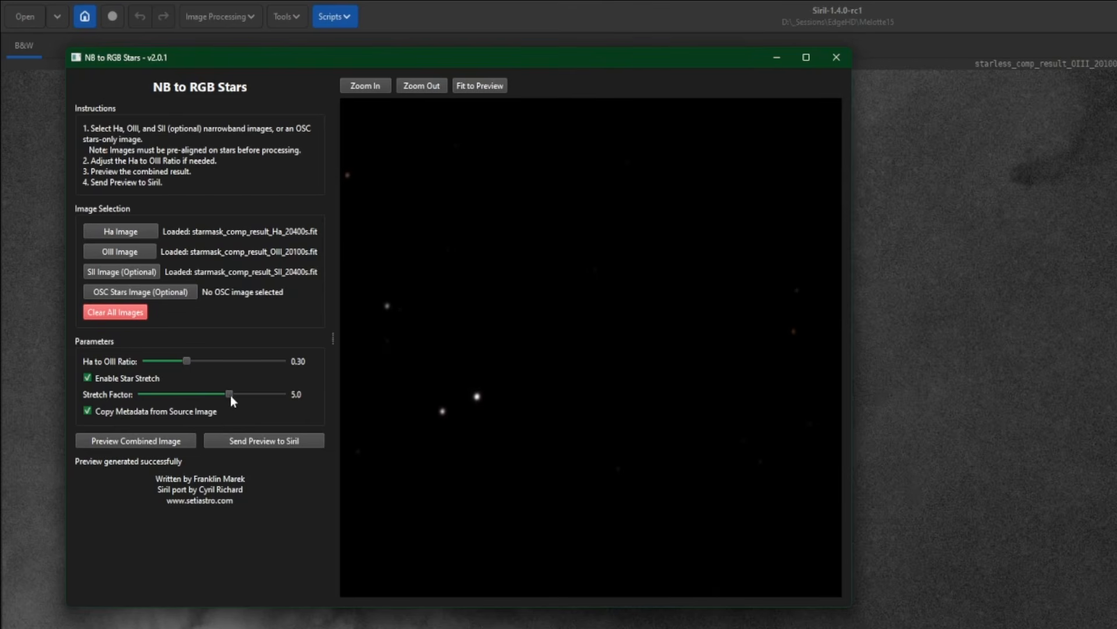
Set the star stretch factor to 2.9 and regenerate the combined preview
drag(229, 393, 192, 394)
click(142, 441)
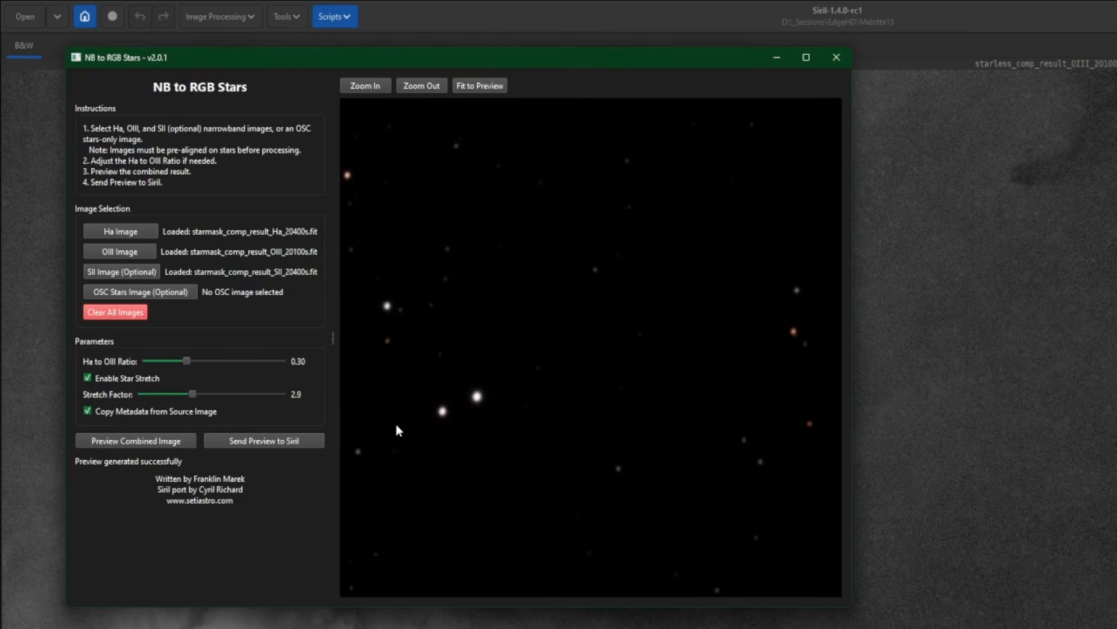
Try a star stretch factor of 6.8, preview the combined stars and fit the image to the preview area
drag(194, 398, 262, 397)
click(150, 443)
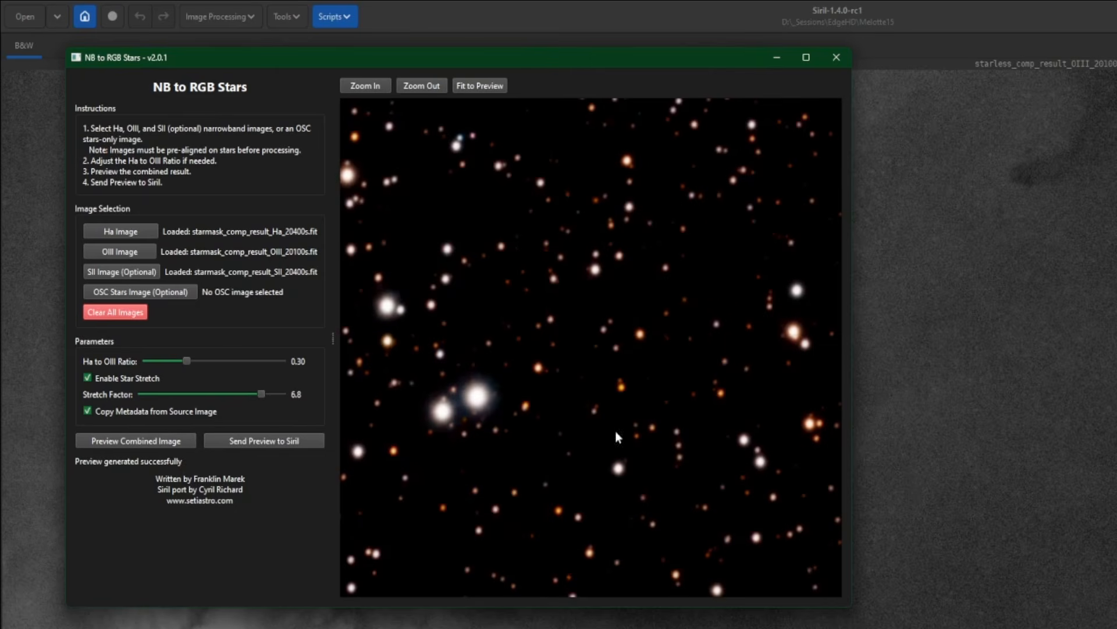
click(481, 87)
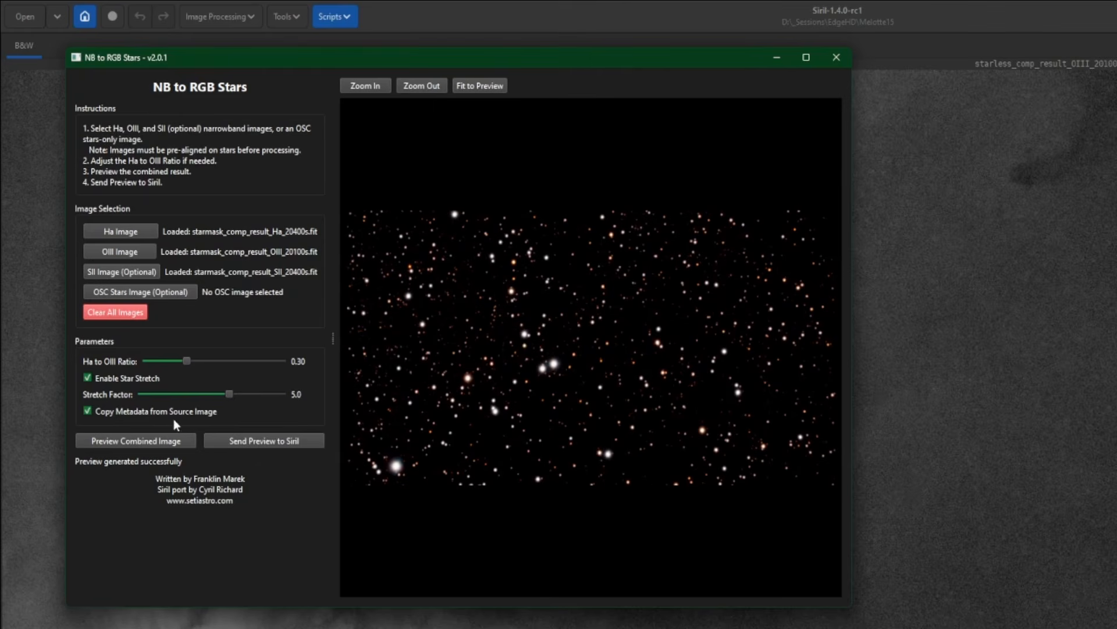
Preview the stars with a stretch factor of 5.0, send the result to Siril's main window and display it in Linear mode
click(140, 441)
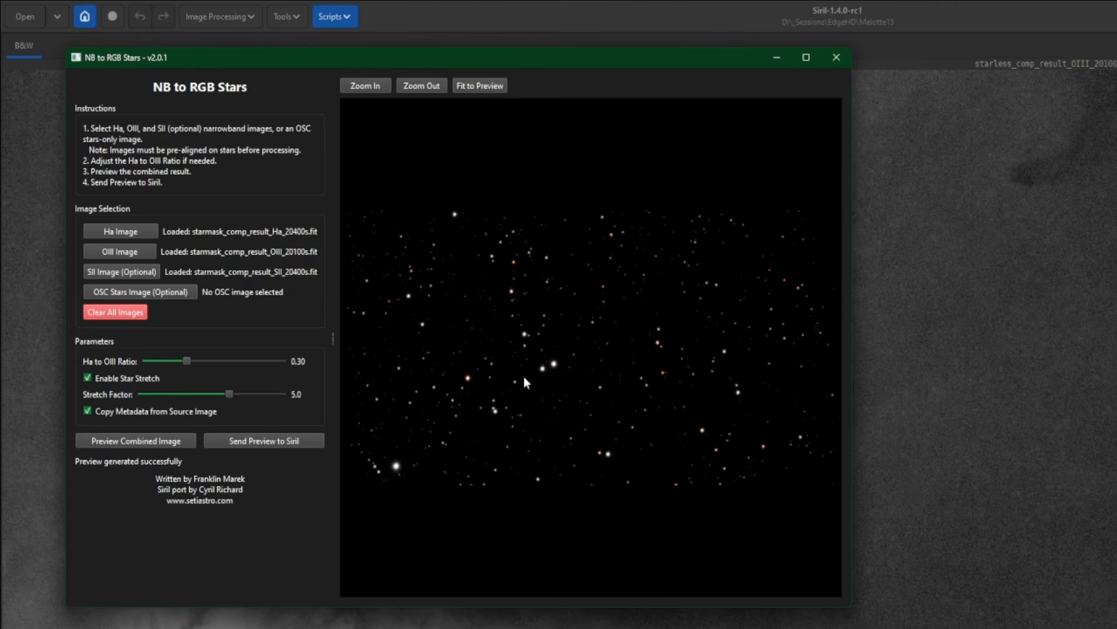
click(268, 441)
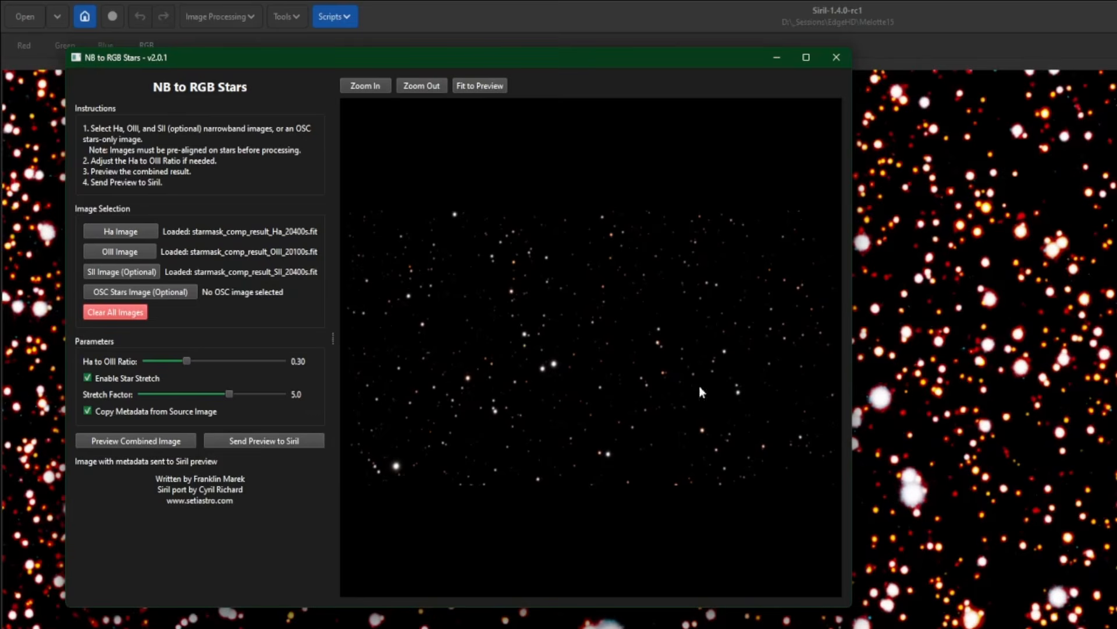
click(912, 66)
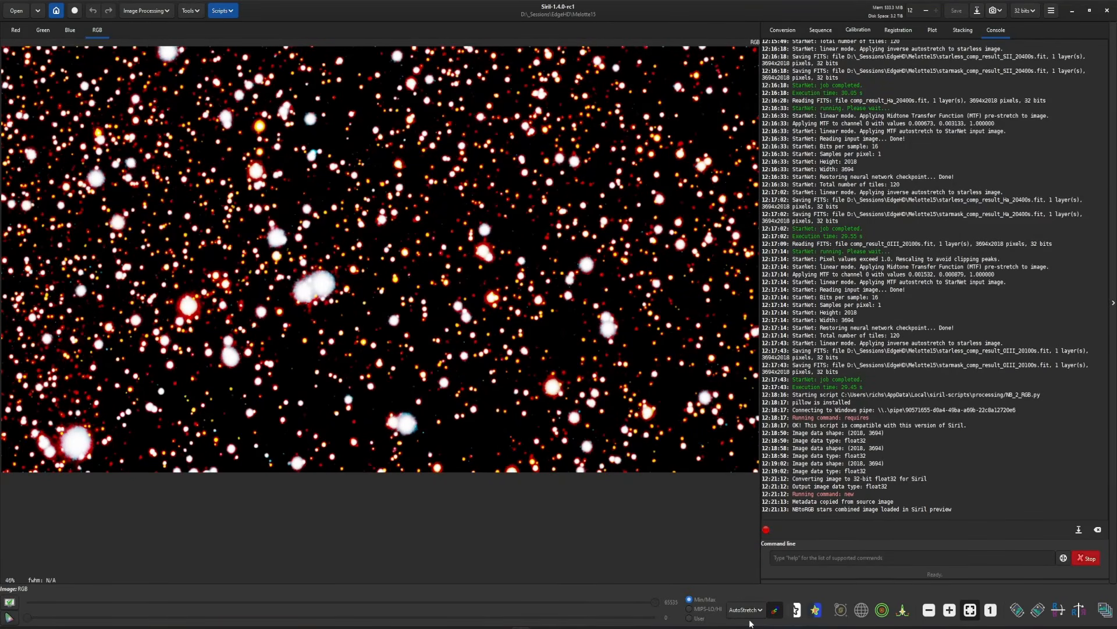
click(746, 610)
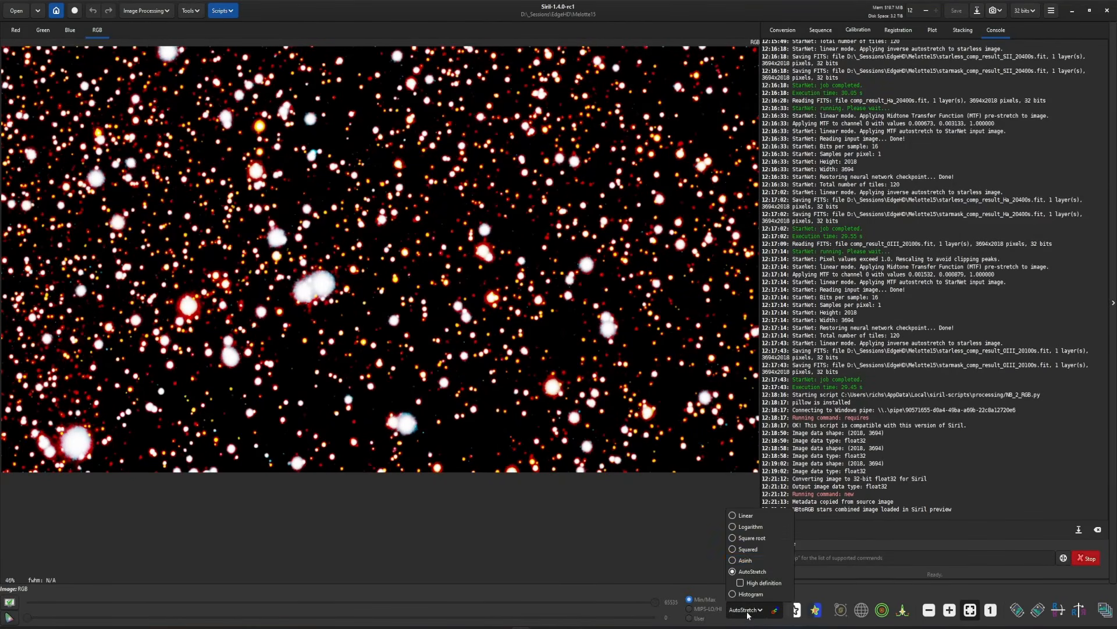
click(736, 516)
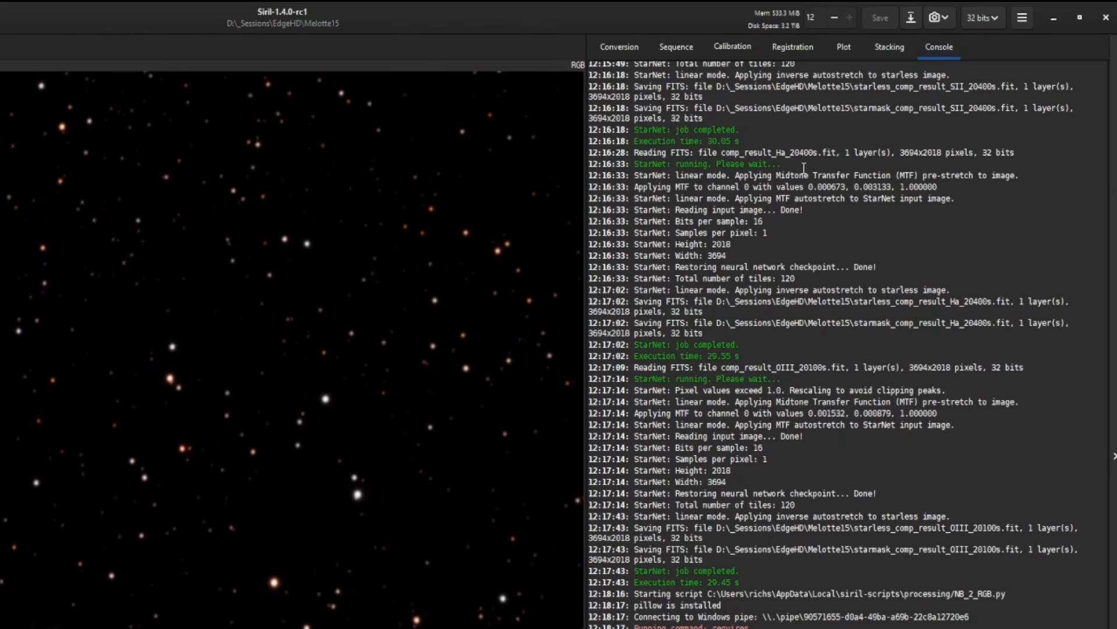
Save the stretched star image as RGB_stretch.fit in 32-bit floating point format
click(913, 18)
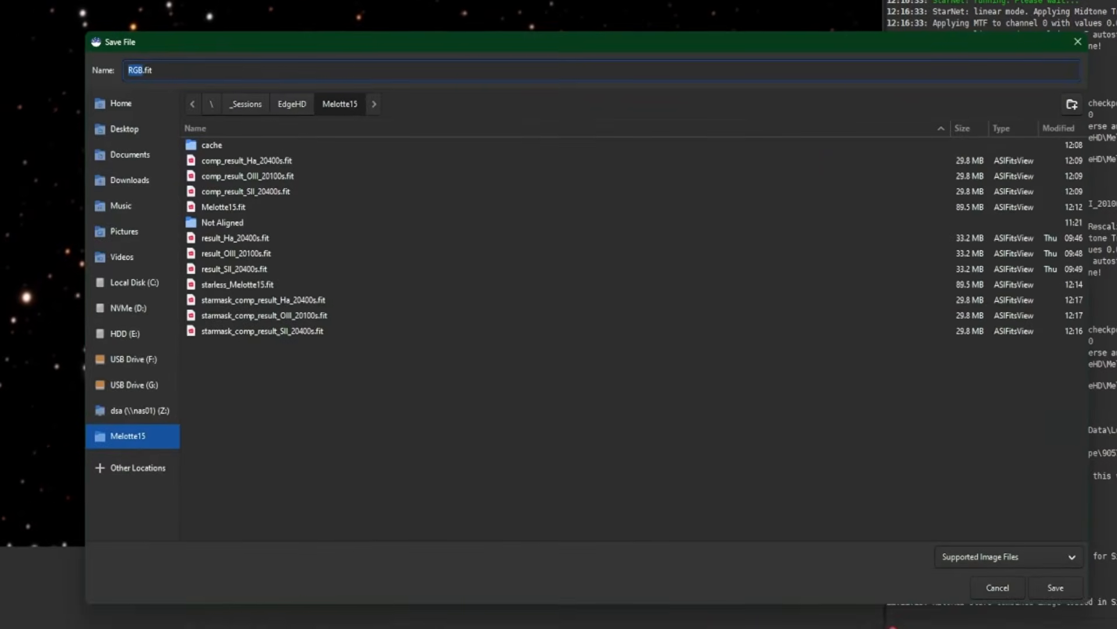
key(Right)
text(_stretch)
click(1056, 591)
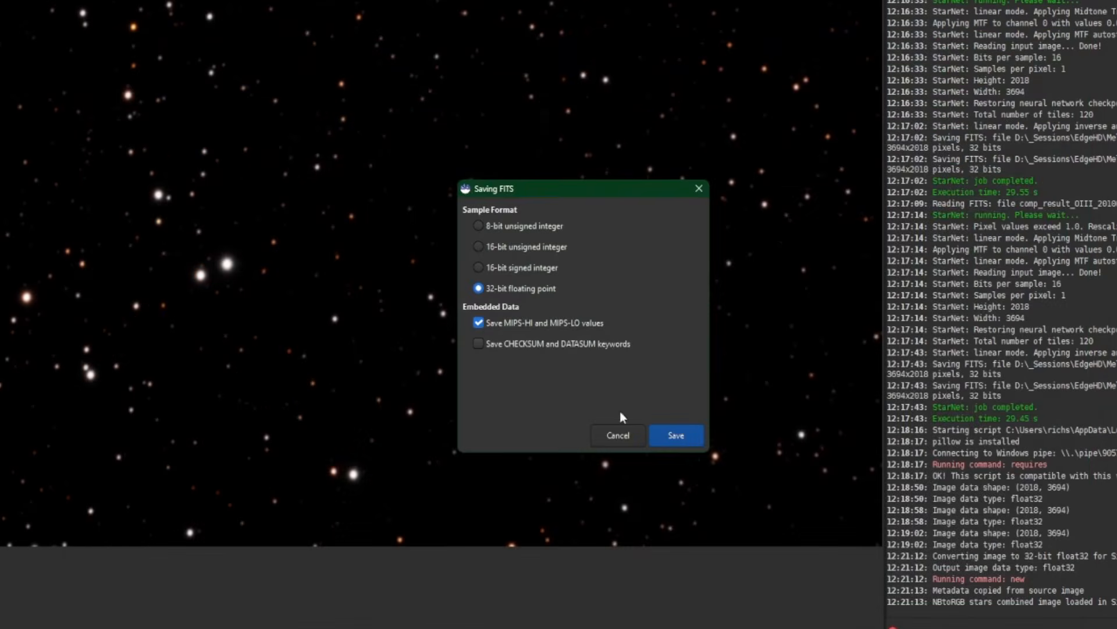
click(676, 437)
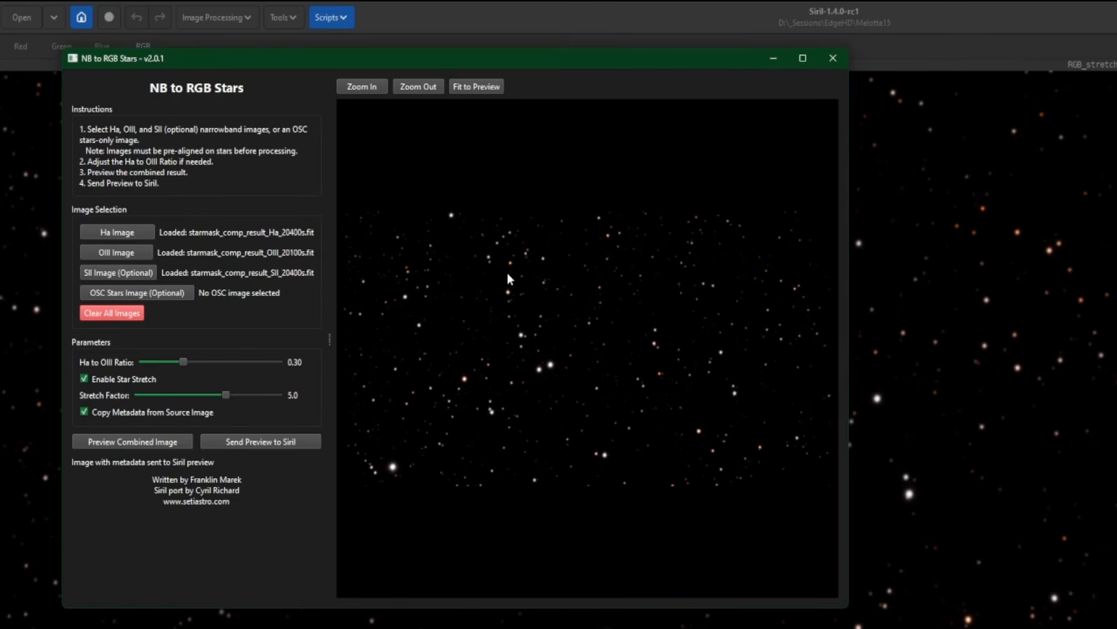
Disable the star stretch in the script, regenerate the combined preview and send it to Siril's main window
click(84, 379)
click(106, 441)
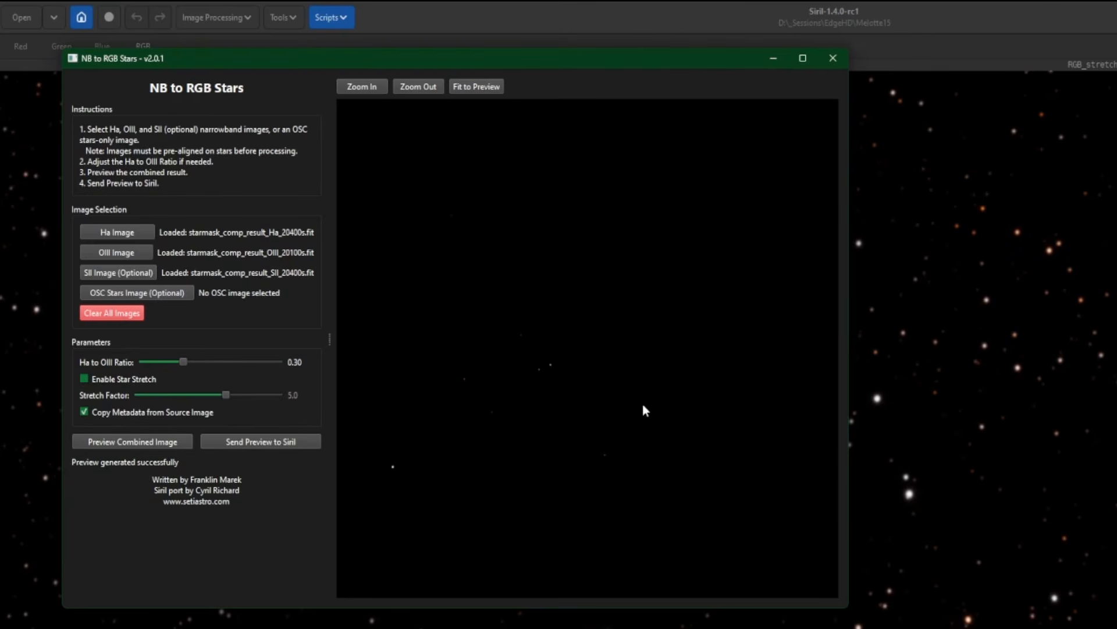
click(273, 442)
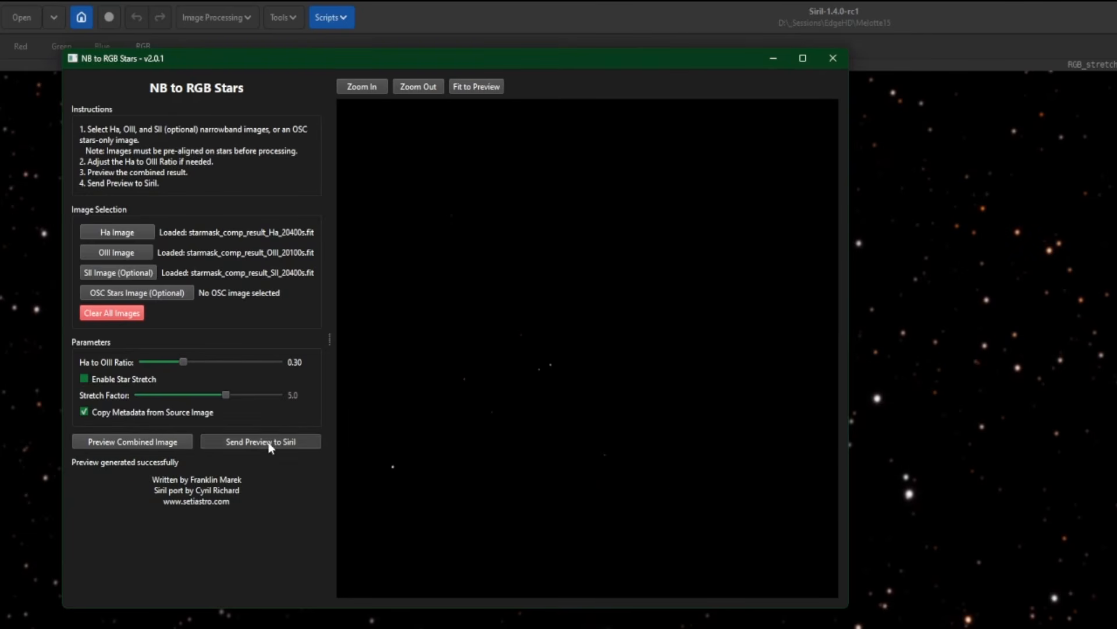
click(860, 99)
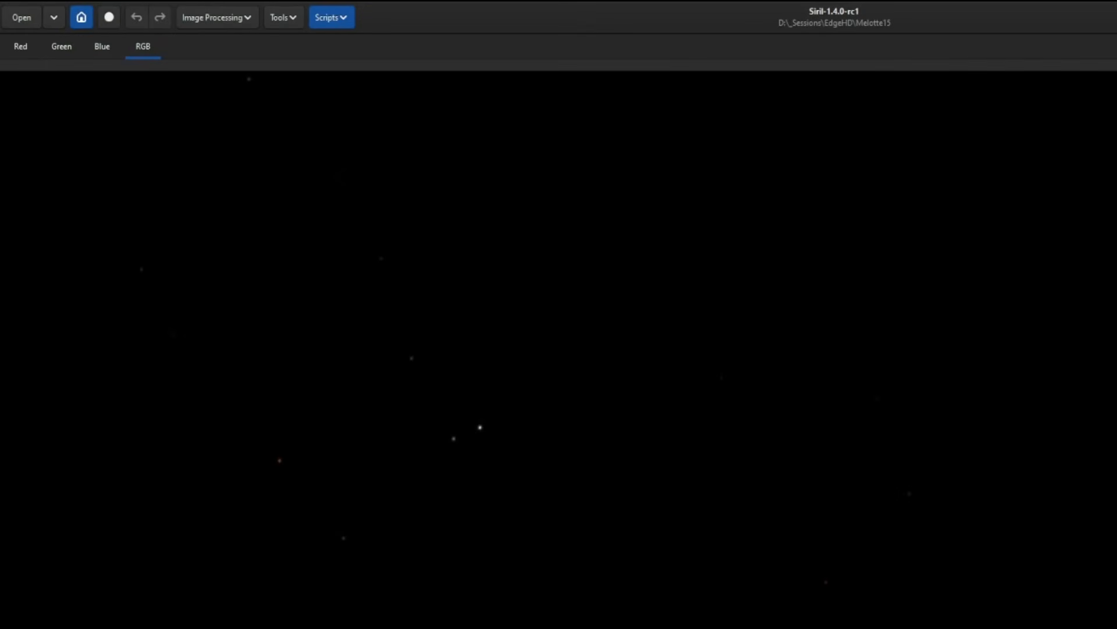
Save the unstretched star image as RGB_linear.fit in 32-bit floating point format
key(ctrl+shift+s)
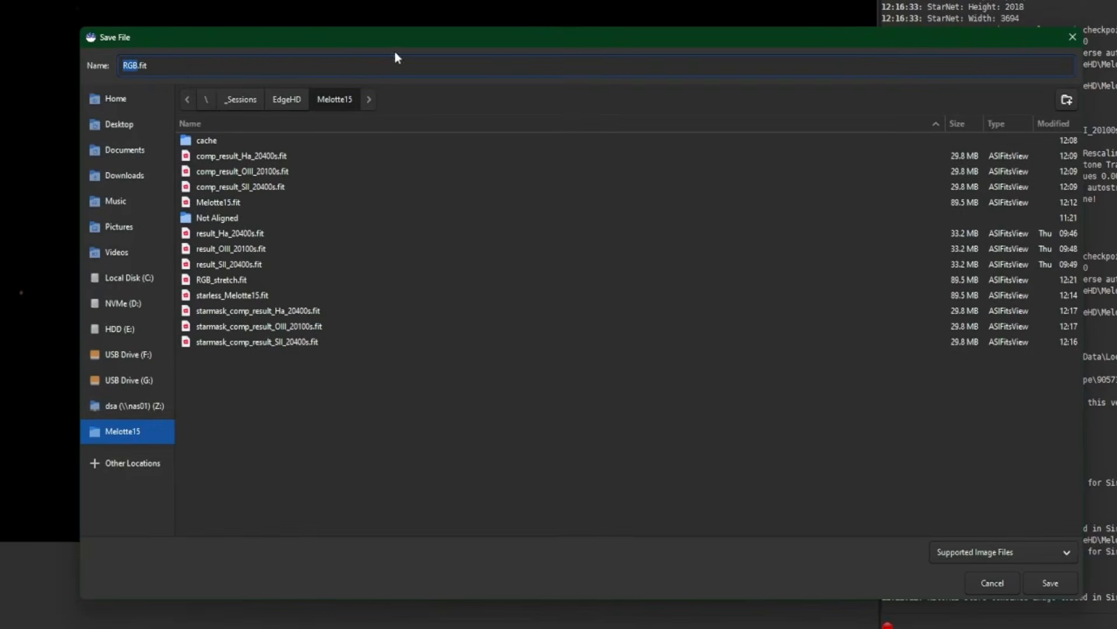
click(135, 62)
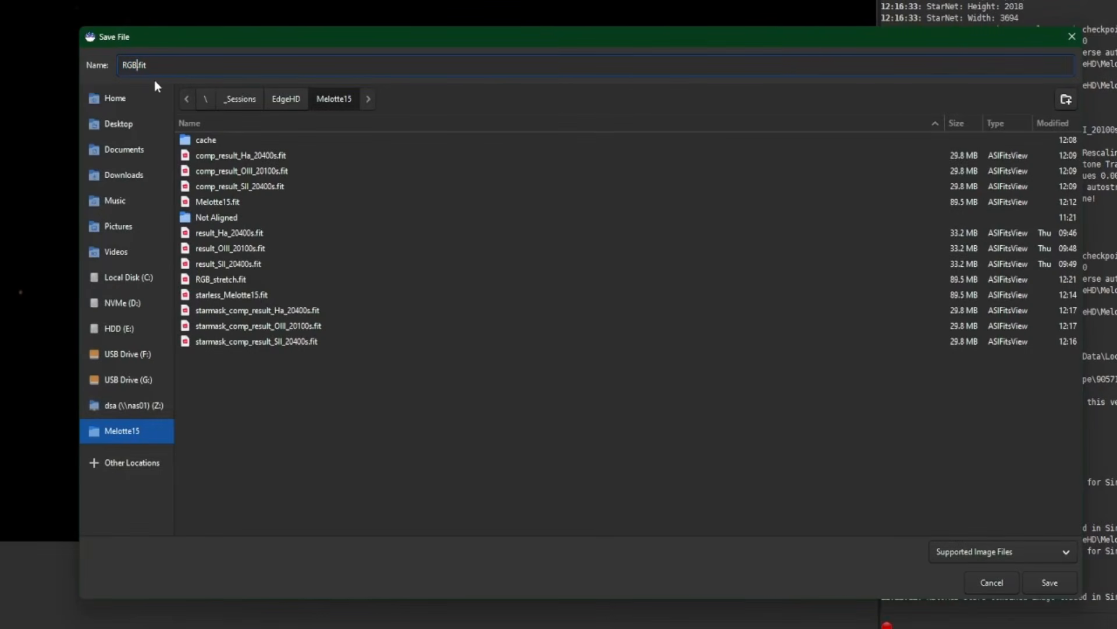
text(_linear)
key(Return)
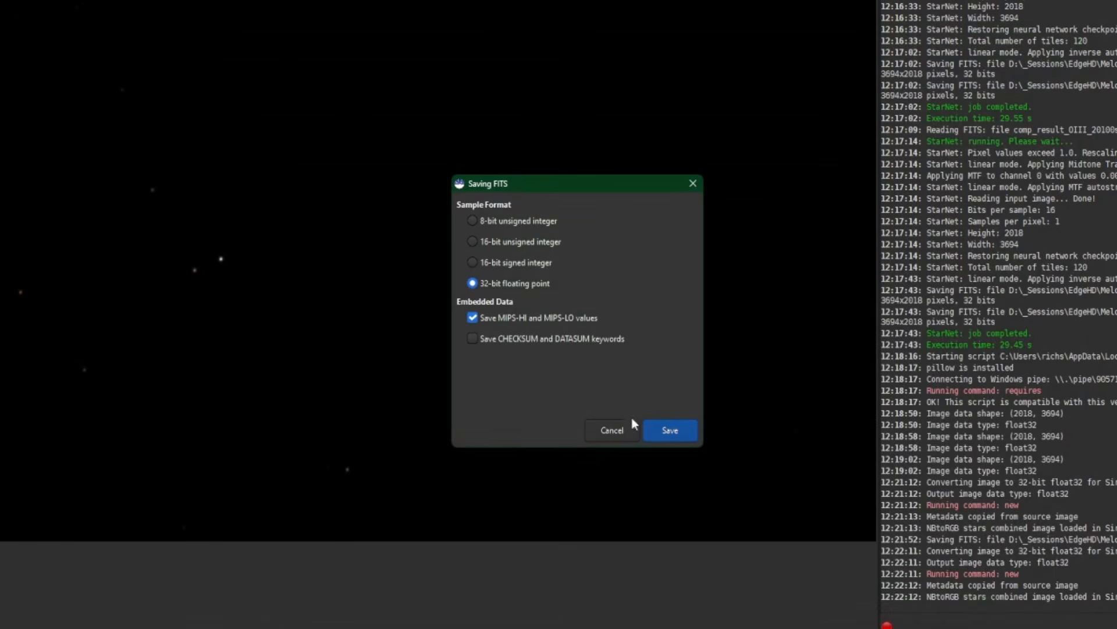
click(670, 430)
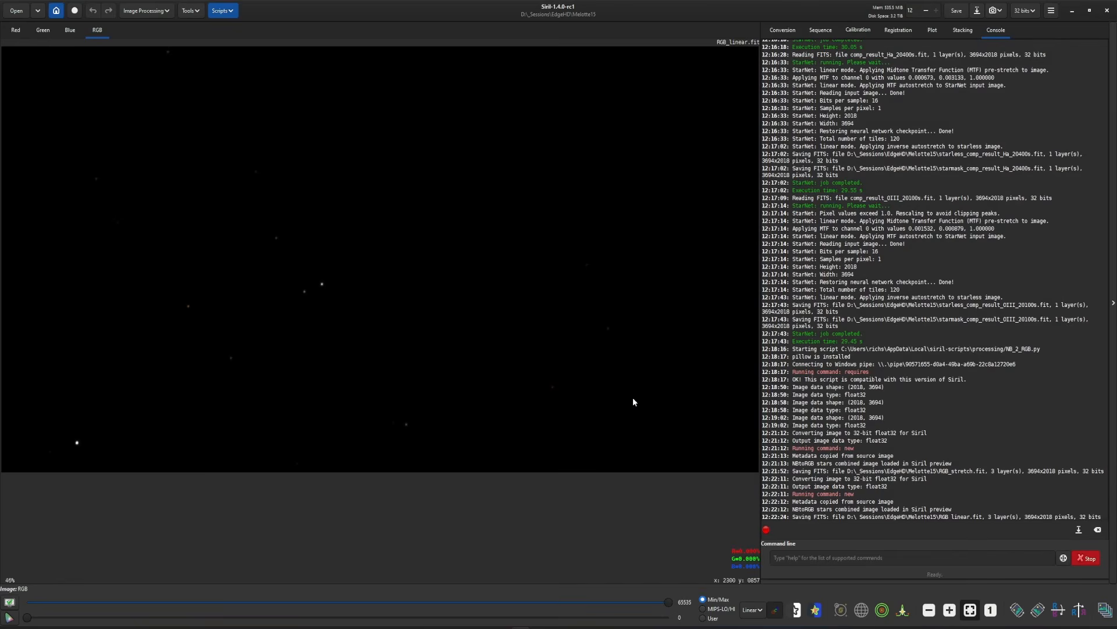
Open Star Recomposition, agree to close the current image and move the dialog clear of the image area
click(149, 11)
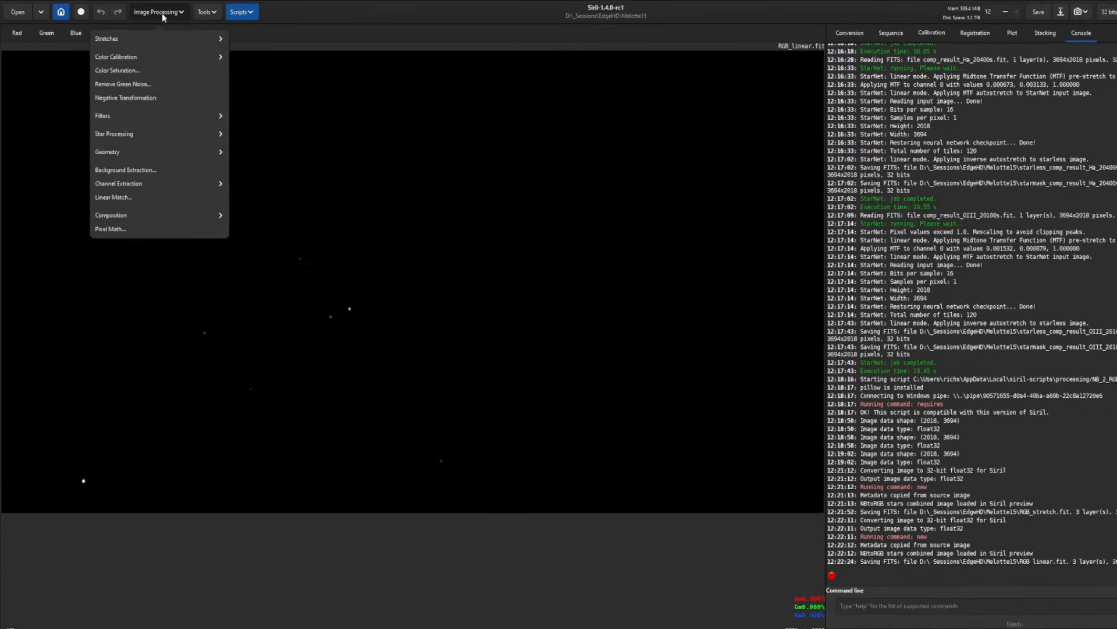
click(128, 134)
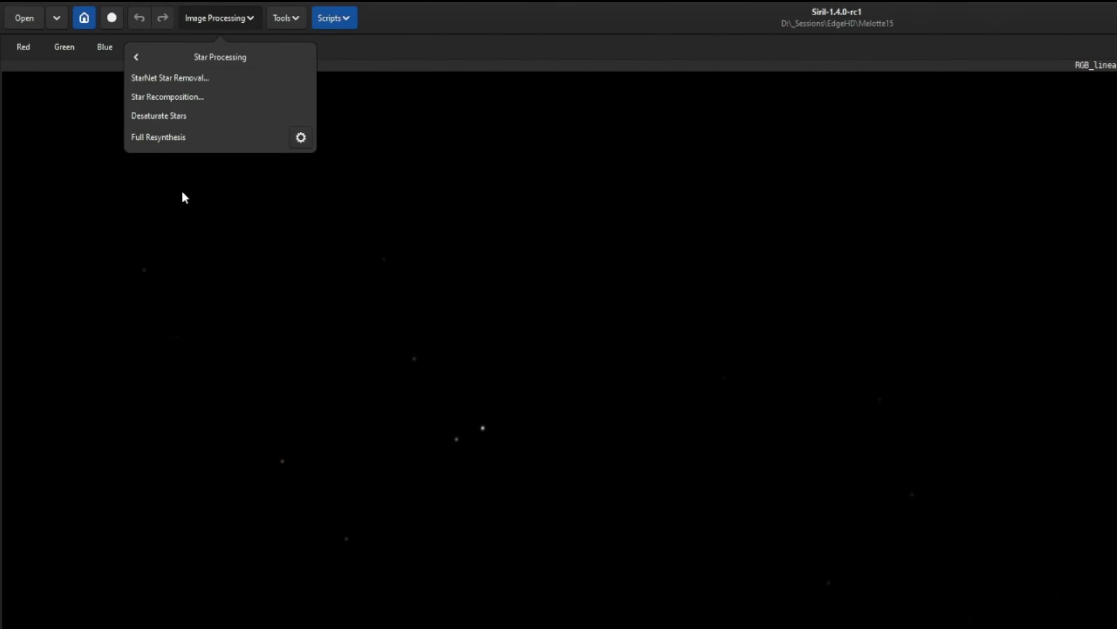
click(153, 97)
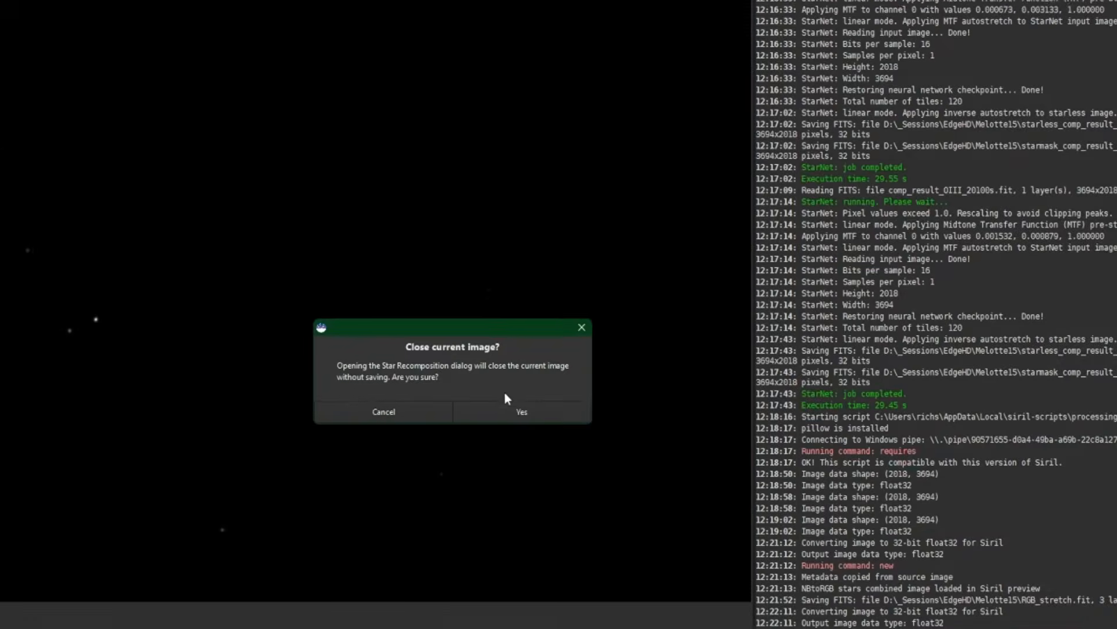
click(870, 509)
drag(480, 156, 924, 99)
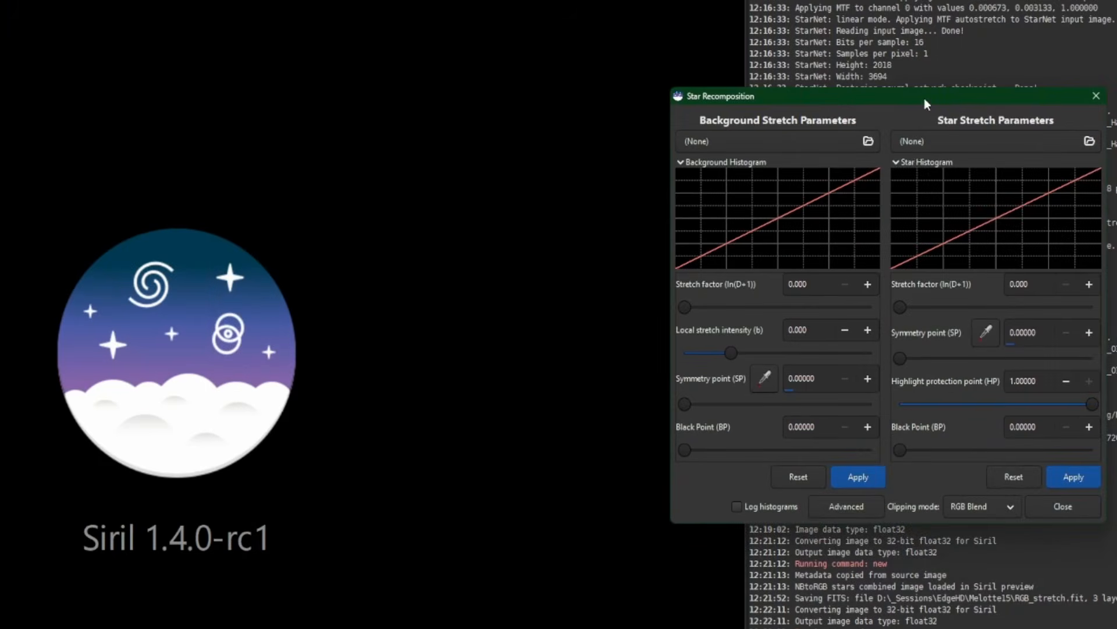
Load starless_Melotte15.fit as the background image and RGB_linear.fit as the star image for the recomposition
click(746, 143)
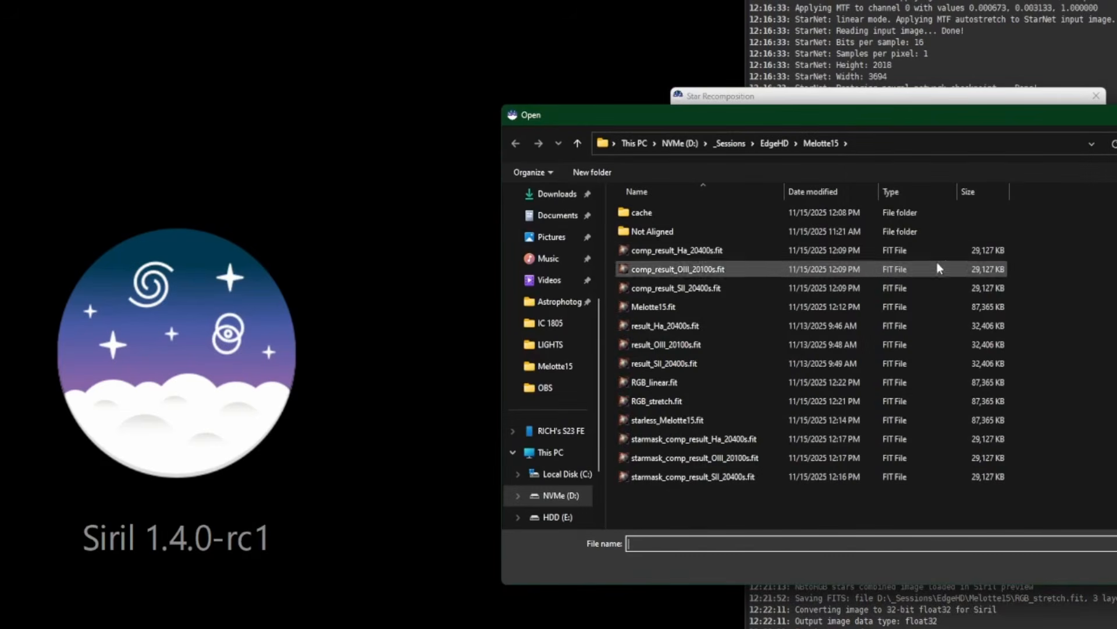
double_click(701, 420)
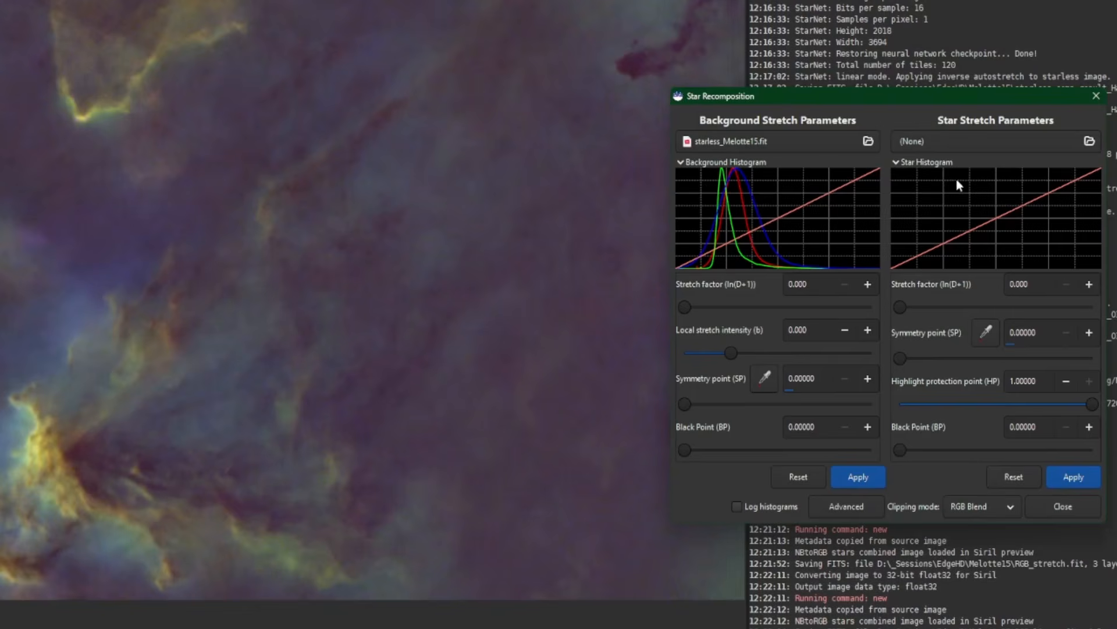
click(966, 142)
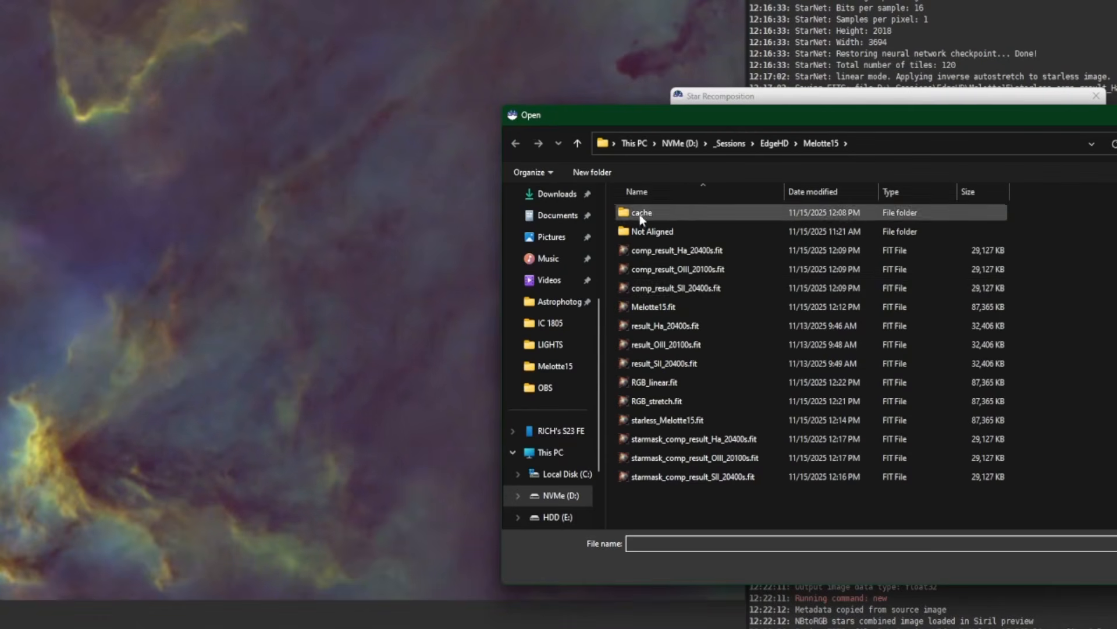
double_click(697, 378)
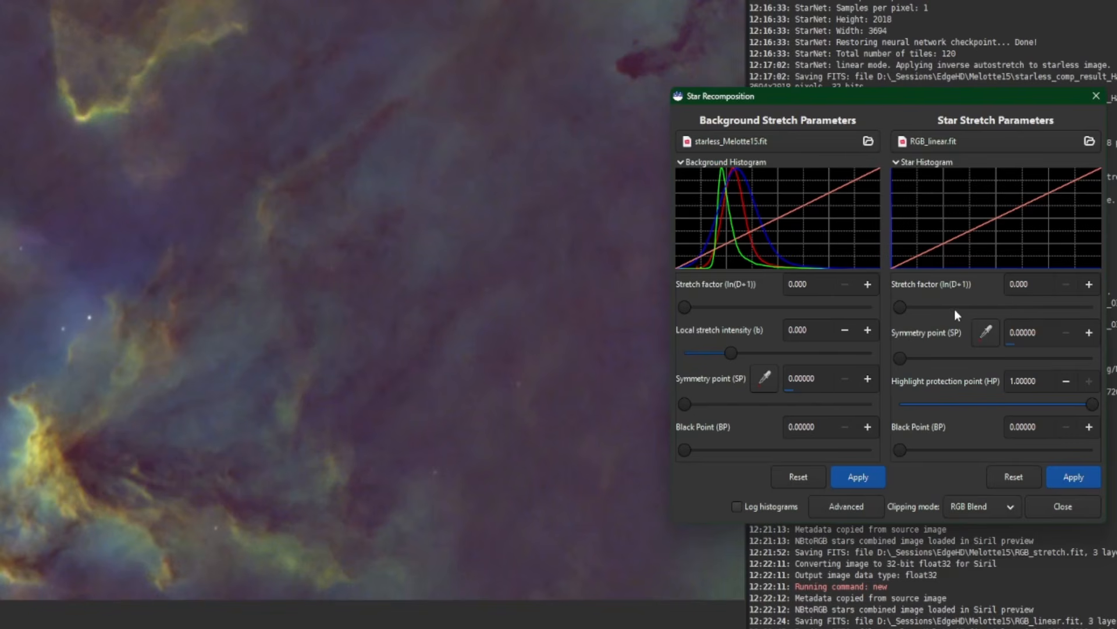
Try a star stretch factor of 7.021 on RGB_linear.fit, apply it and reset the star stretch
drag(899, 309, 1034, 308)
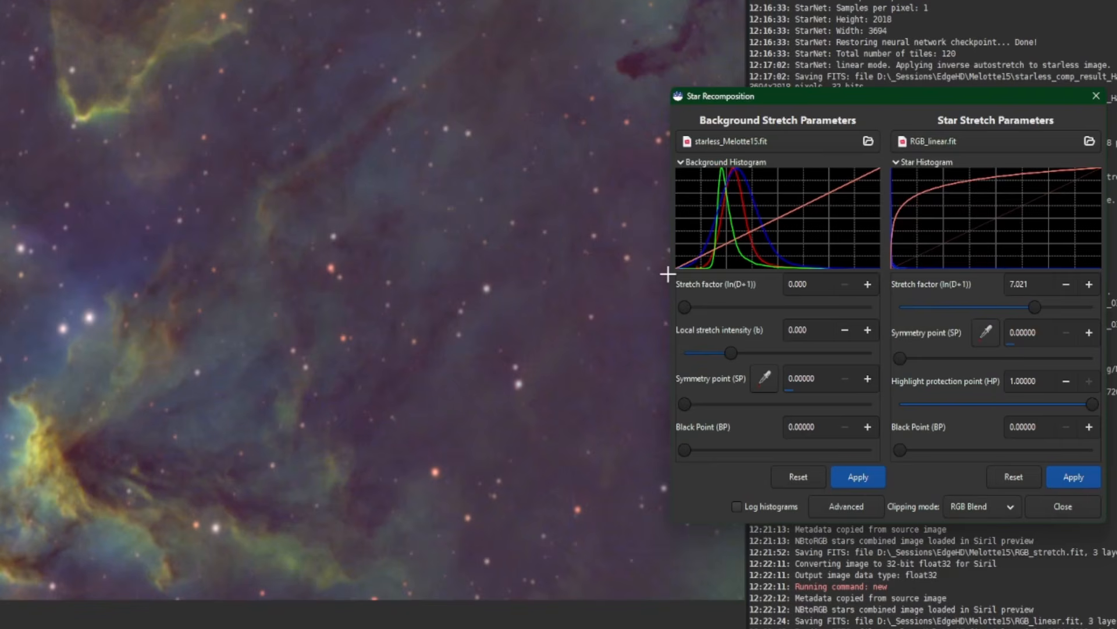
click(1072, 475)
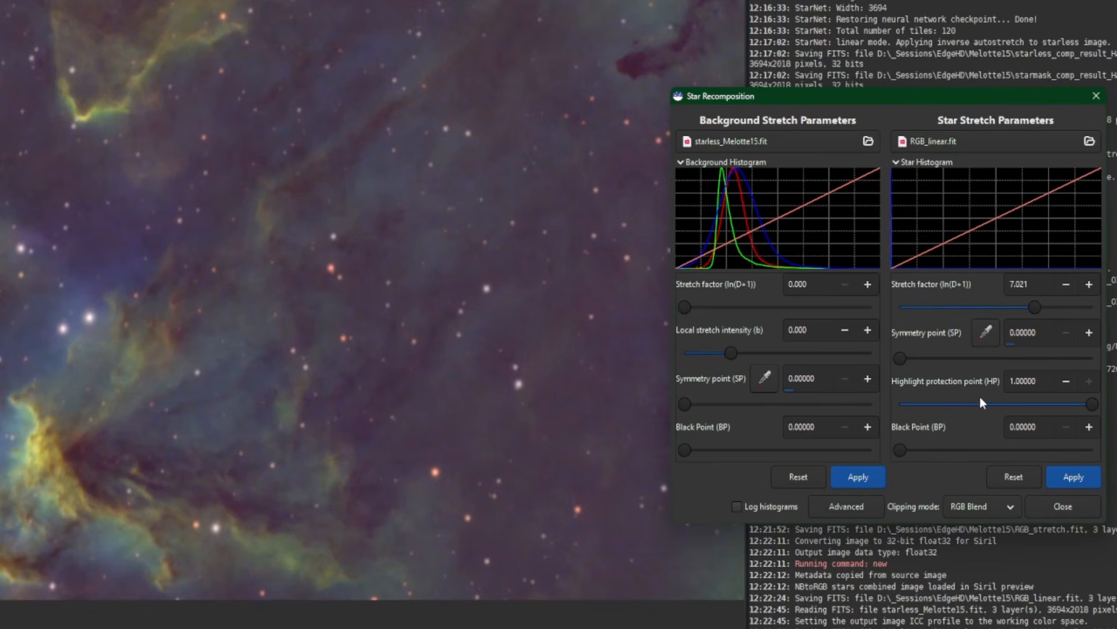
click(1022, 477)
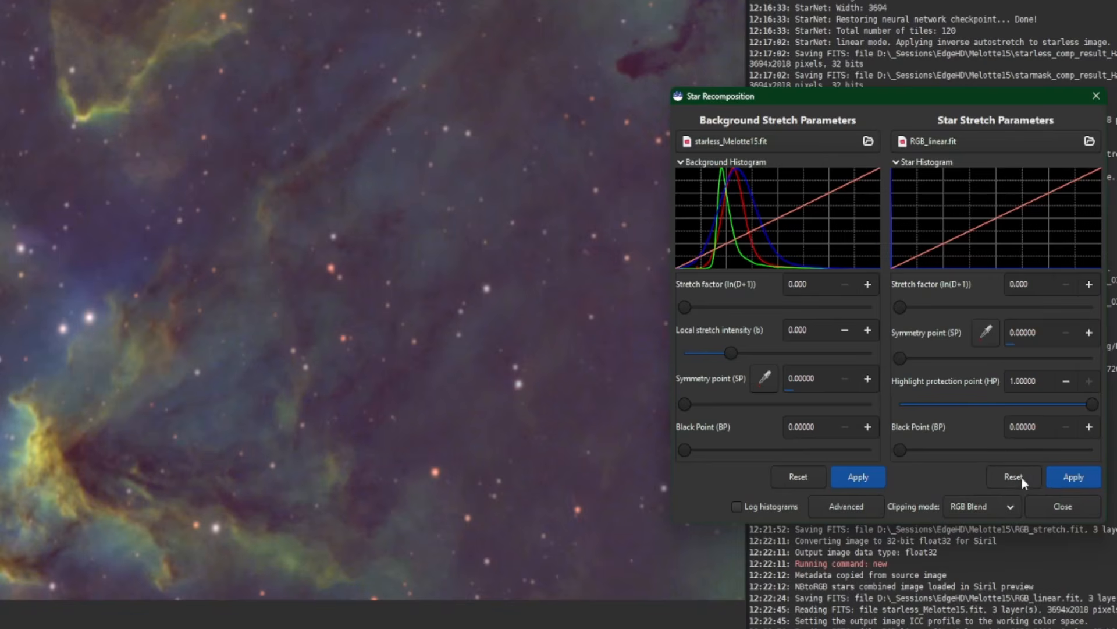
Replace the recomposition's star image with RGB_stretch.fit, leaving its stretch factor at 0
click(952, 138)
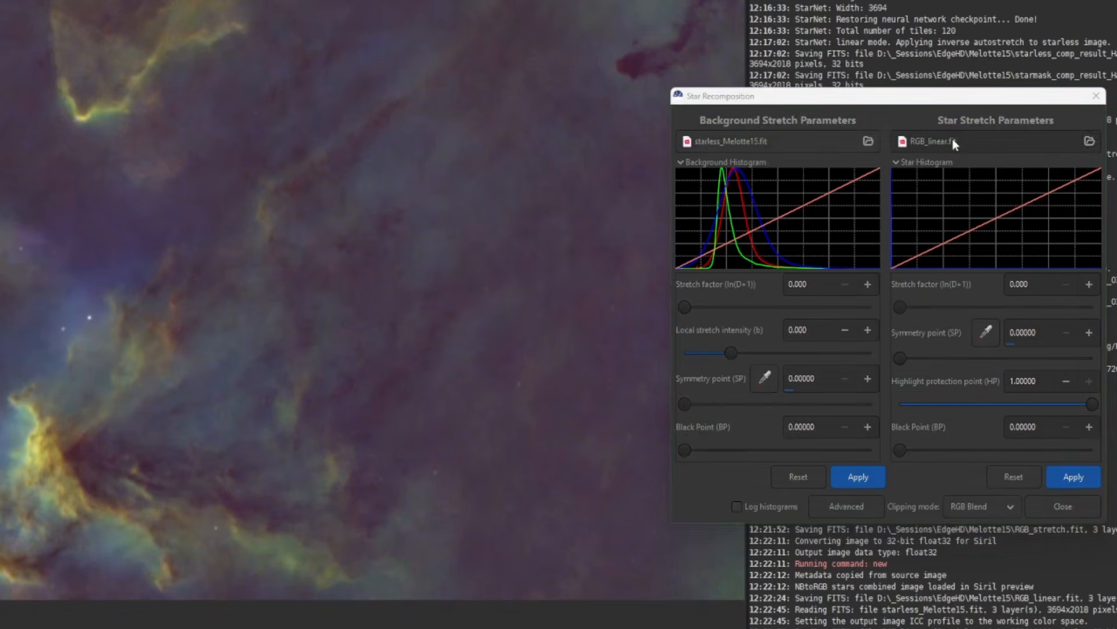
click(752, 404)
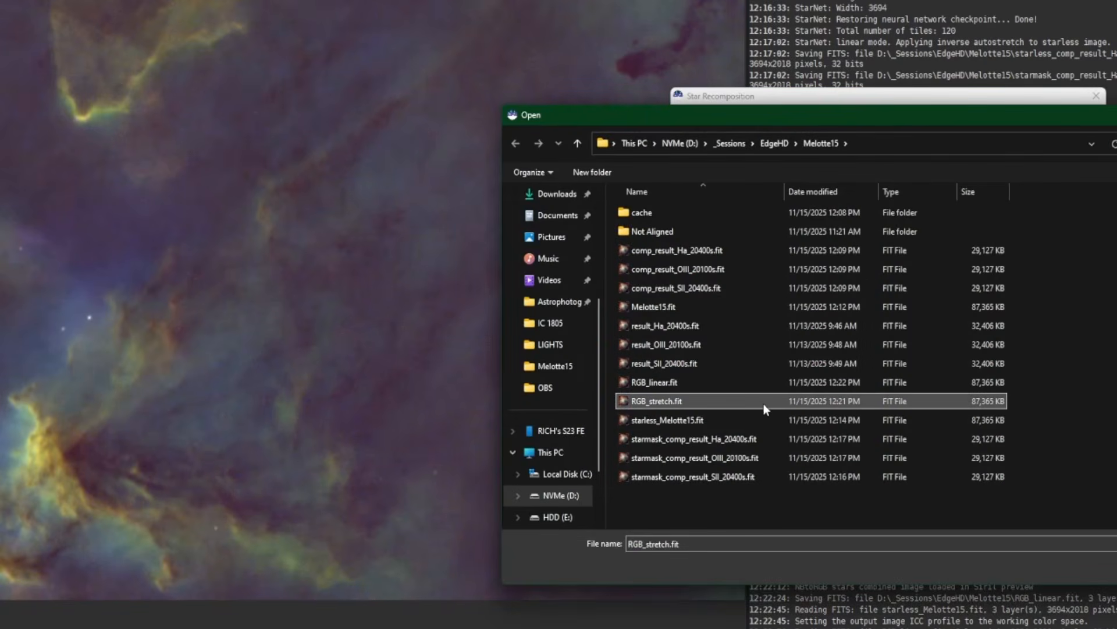
double_click(764, 403)
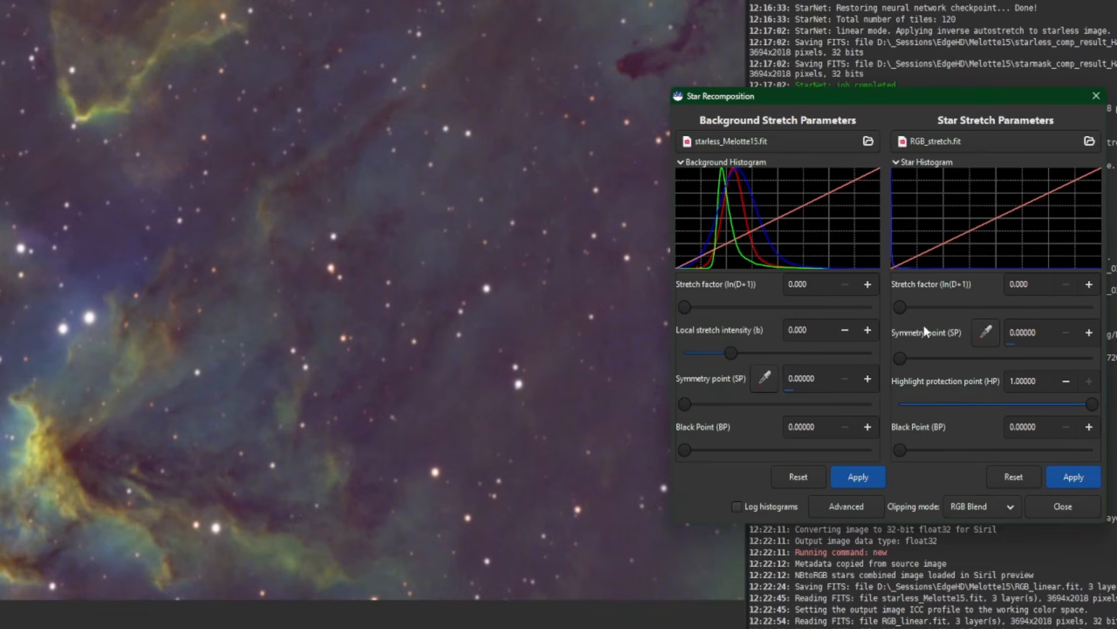
mouse_move(909, 309)
mouse_down()
mouse_move(945, 311)
mouse_move(892, 305)
mouse_up()
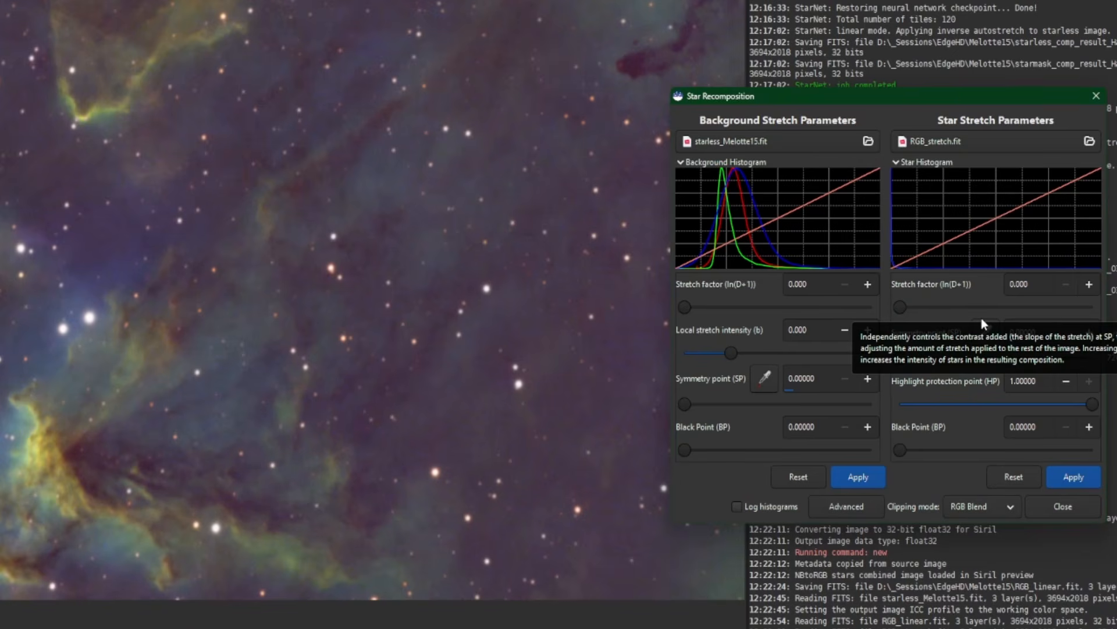
Show the advanced stretch options, set the star stretch type to Inverse modified arcsinh transform and raise the star stretch factor
click(858, 510)
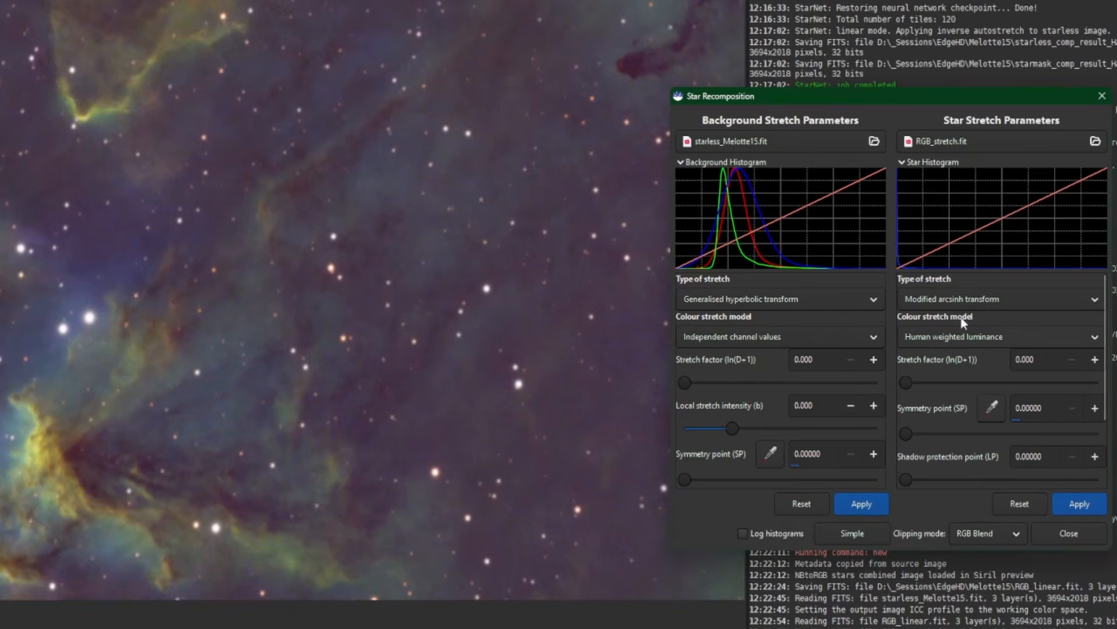
click(943, 302)
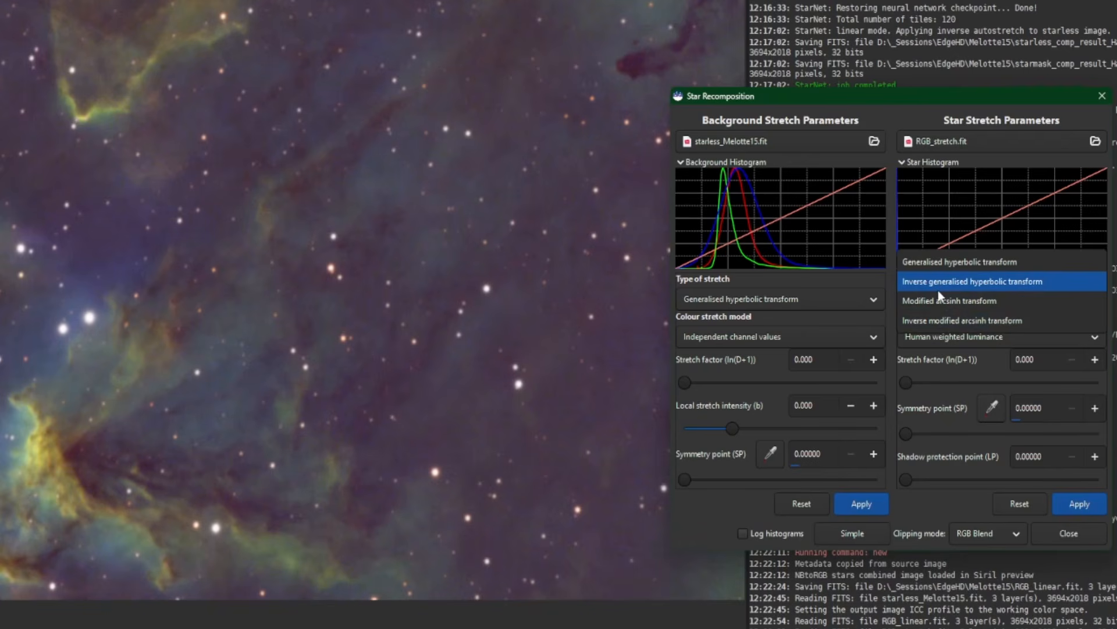
click(951, 320)
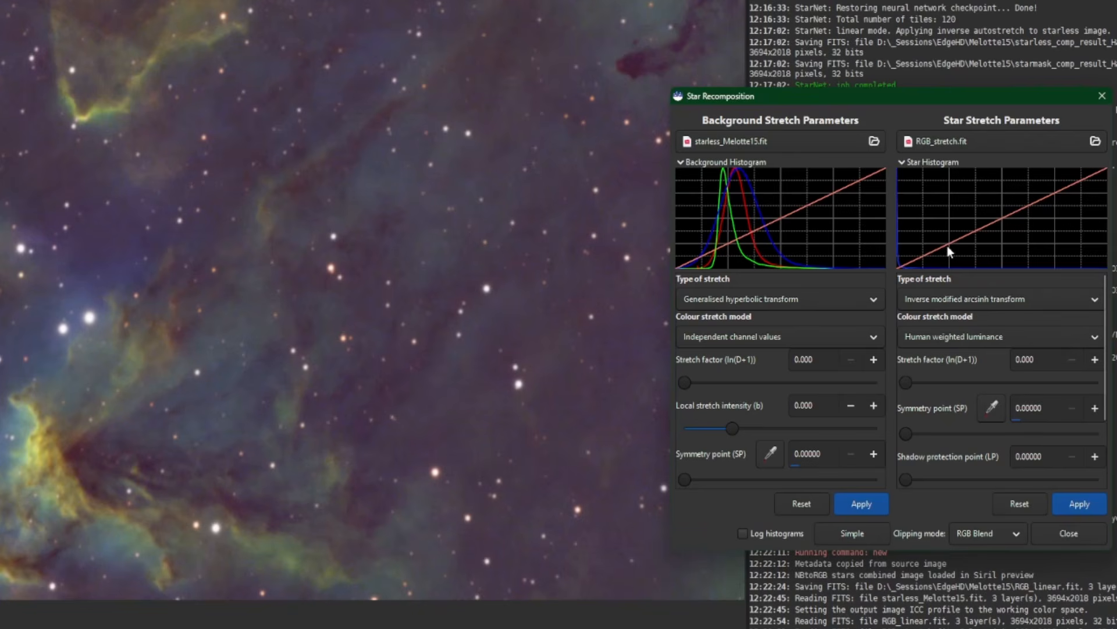
drag(906, 384, 951, 382)
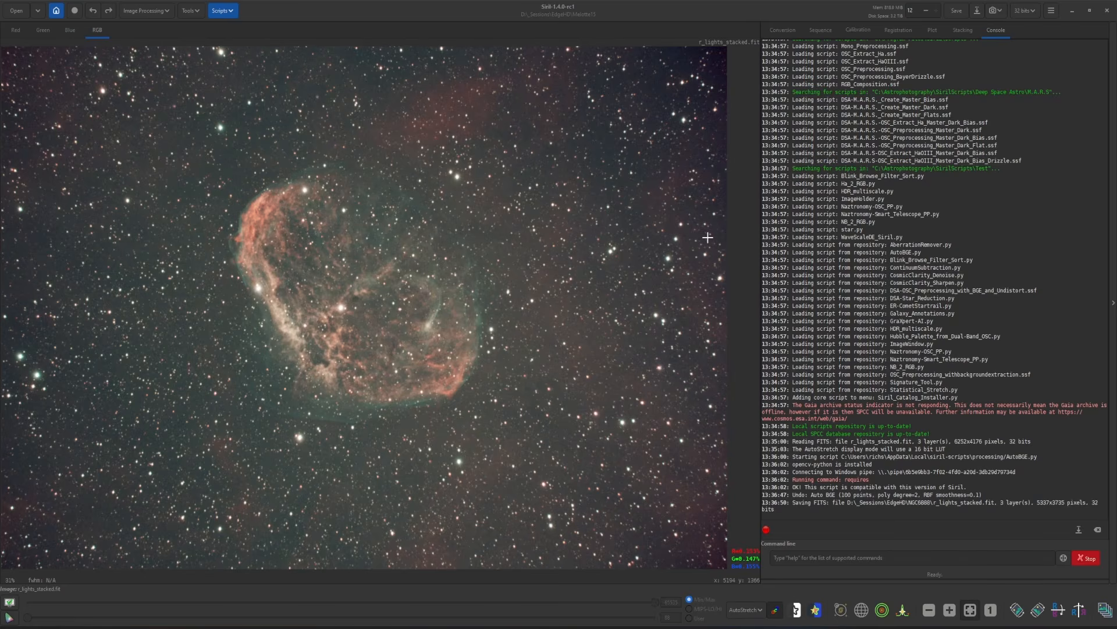
Run the AutoBGE.py script on r_lights_stacked.fit and apply its background extraction
click(220, 11)
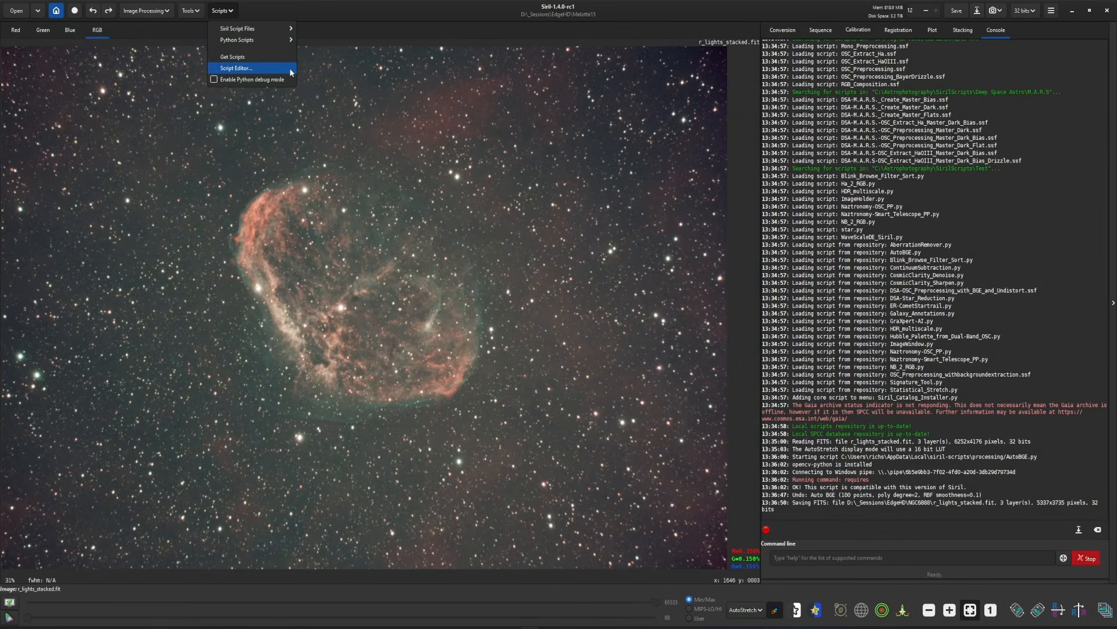
mouse_move(236, 39)
mouse_move(326, 51)
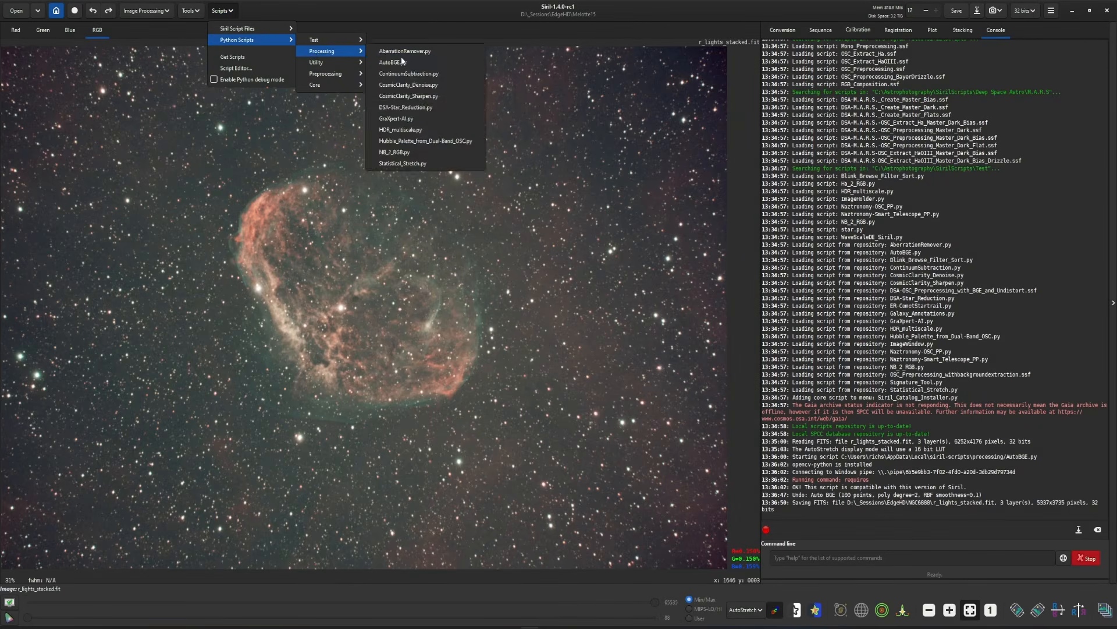
click(400, 60)
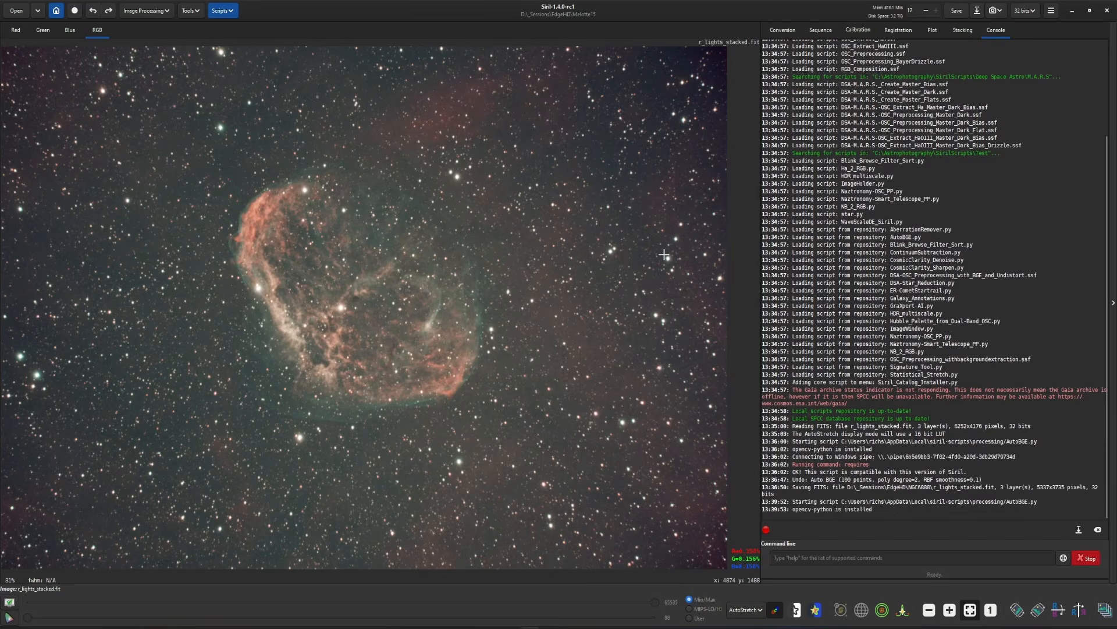
click(632, 381)
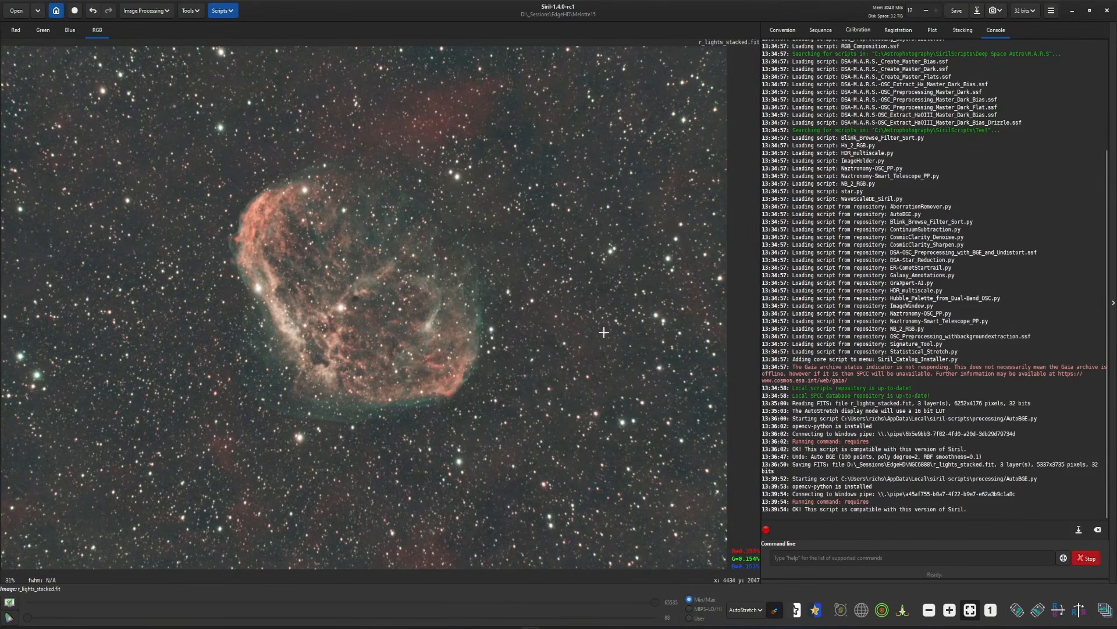
Plate solve the Crescent Nebula image with the Siril solver, flipping the image if needed
click(190, 10)
click(177, 35)
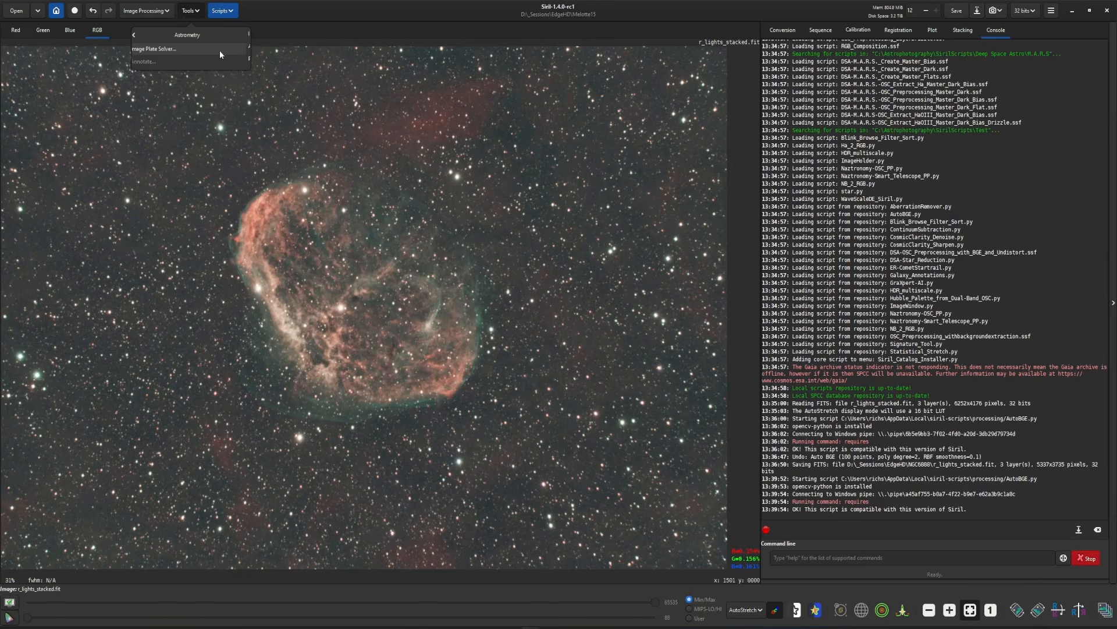
click(162, 49)
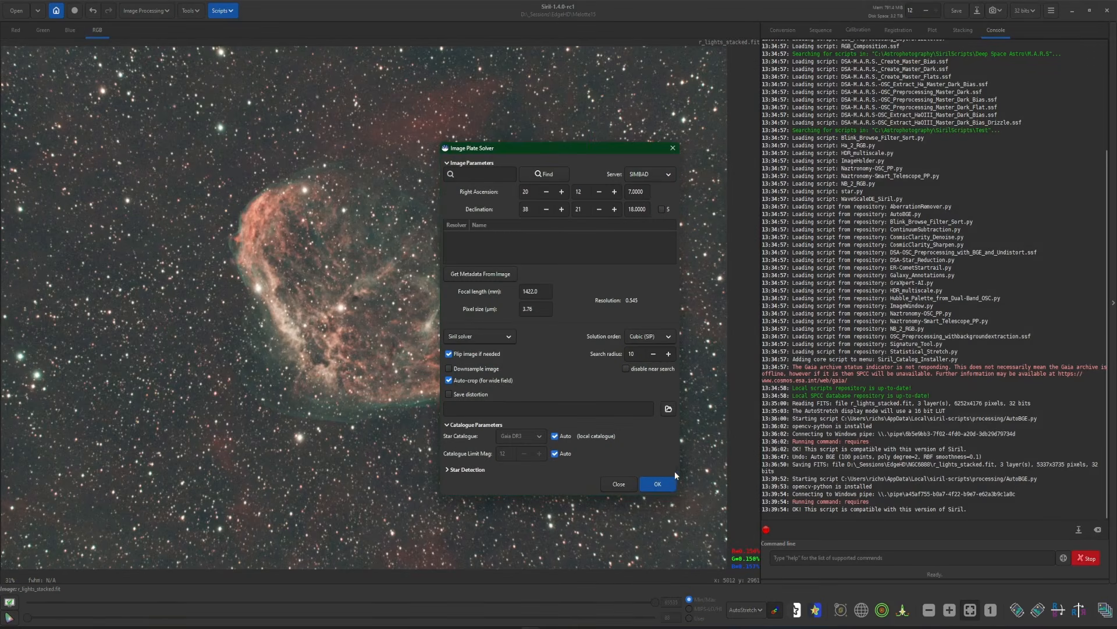
click(657, 484)
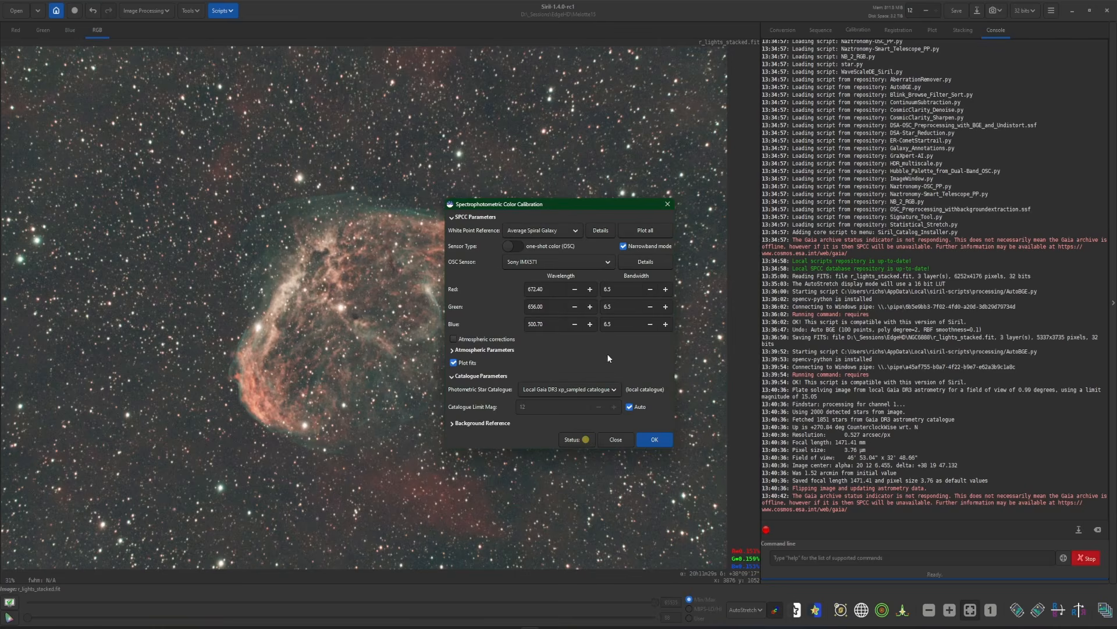
Set the narrowband filter bandwidths to 7 and run Spectrophotometric Color Calibration
drag(622, 288, 600, 288)
text(7)
key(Tab)
text(7)
key(Tab)
click(622, 313)
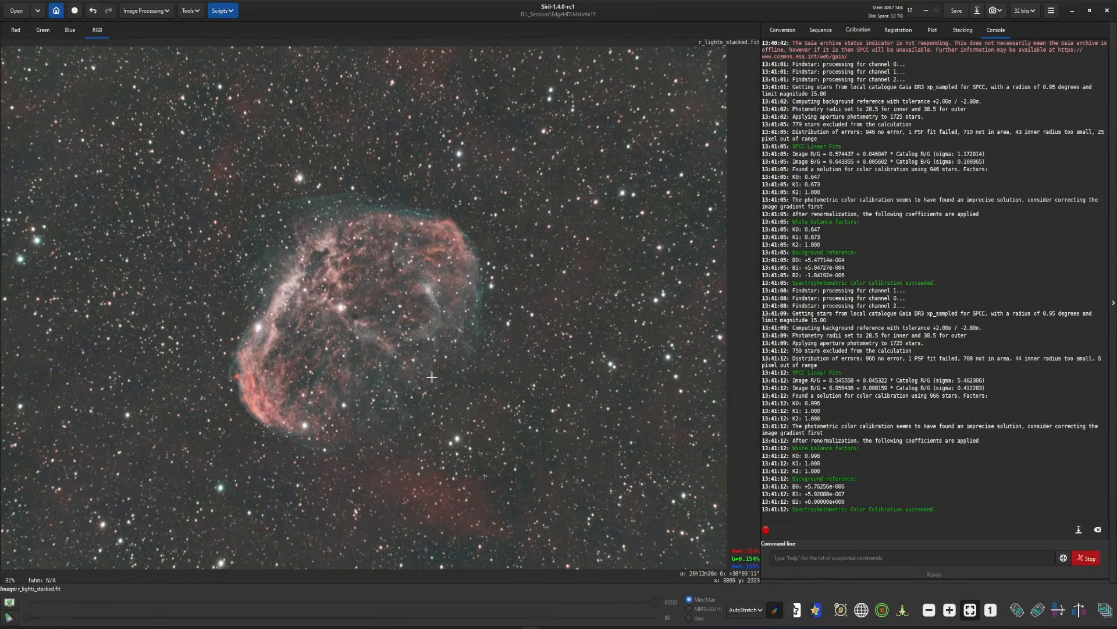
Remove the stars with StarNet, pre-stretching the linear image and generating a star mask, and set the display mode to Linear
click(146, 11)
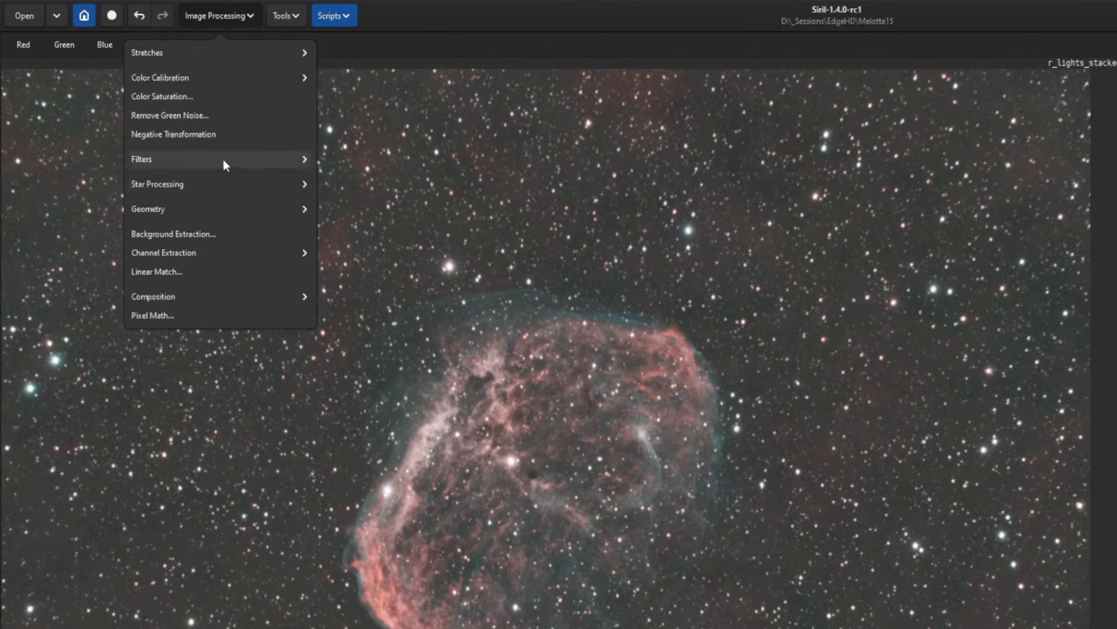
click(168, 184)
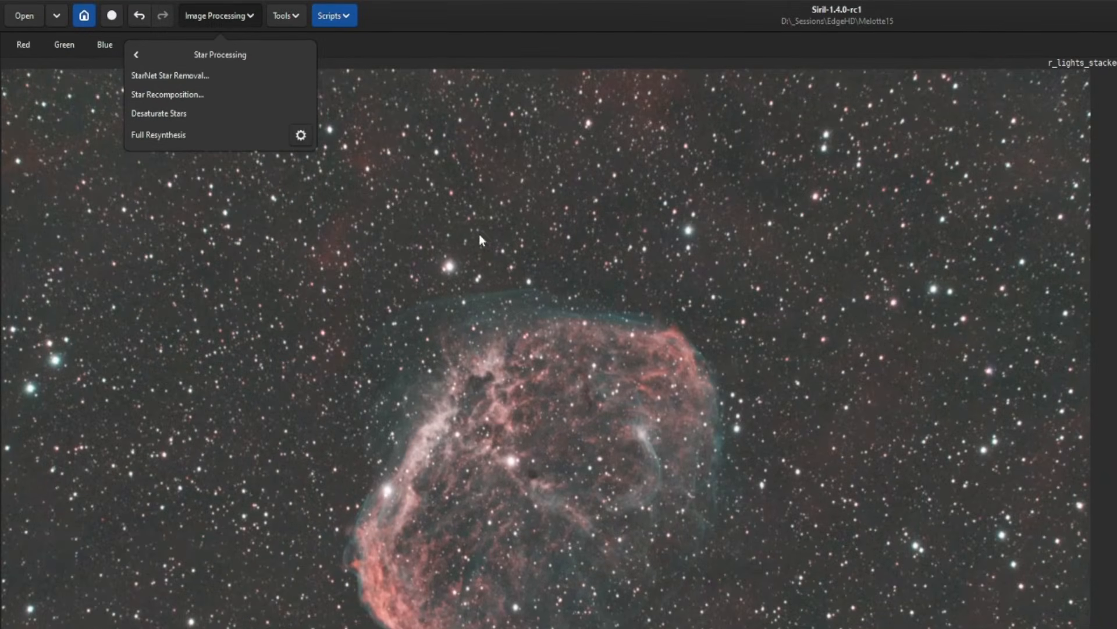
click(207, 75)
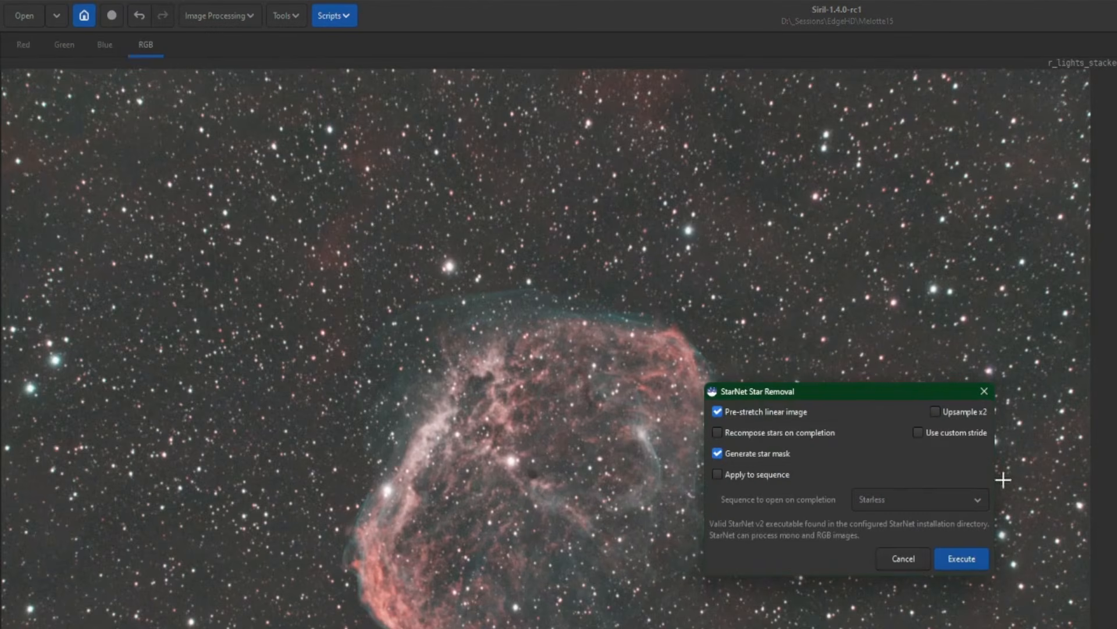
click(964, 558)
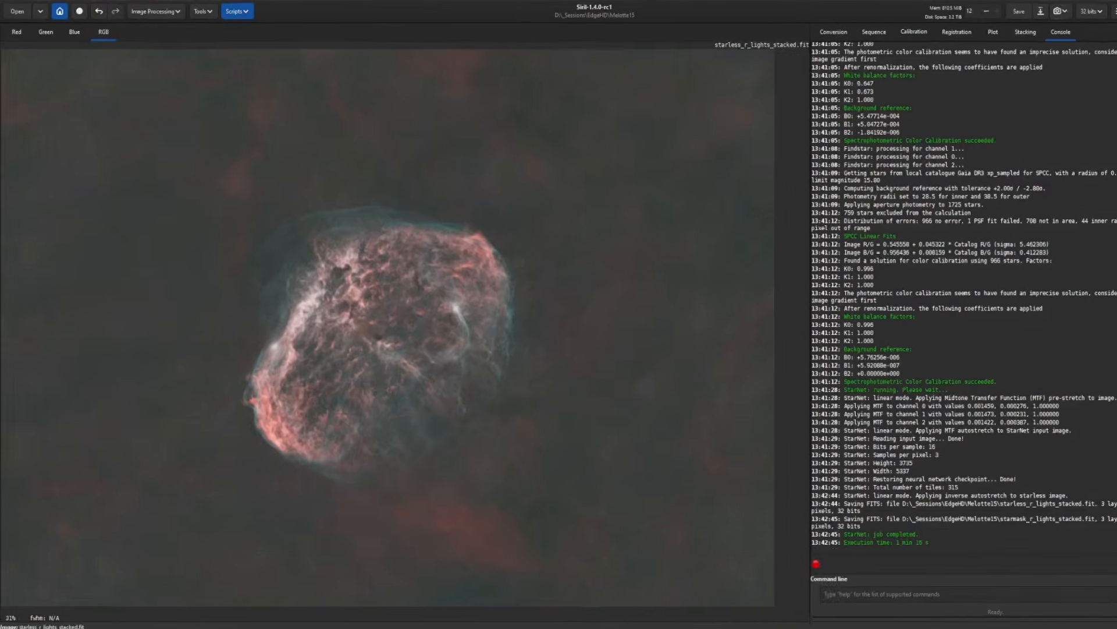
click(748, 609)
click(746, 515)
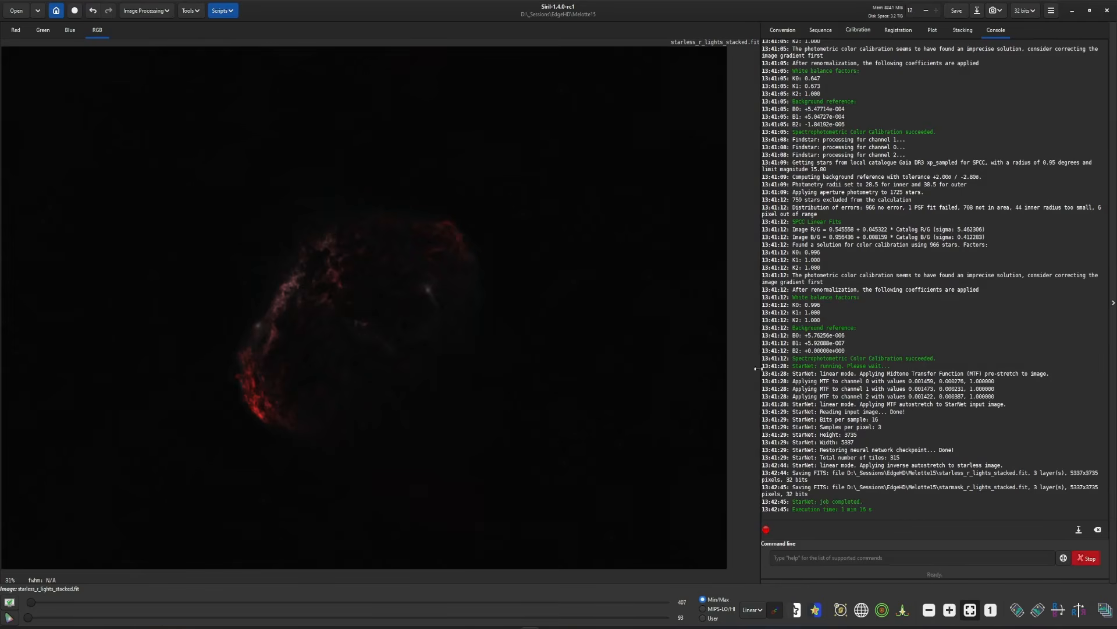
Stretch the starless image with Statistical_Stretch.py at a target median of 0.20 with Normalize enabled
click(221, 13)
mouse_move(250, 39)
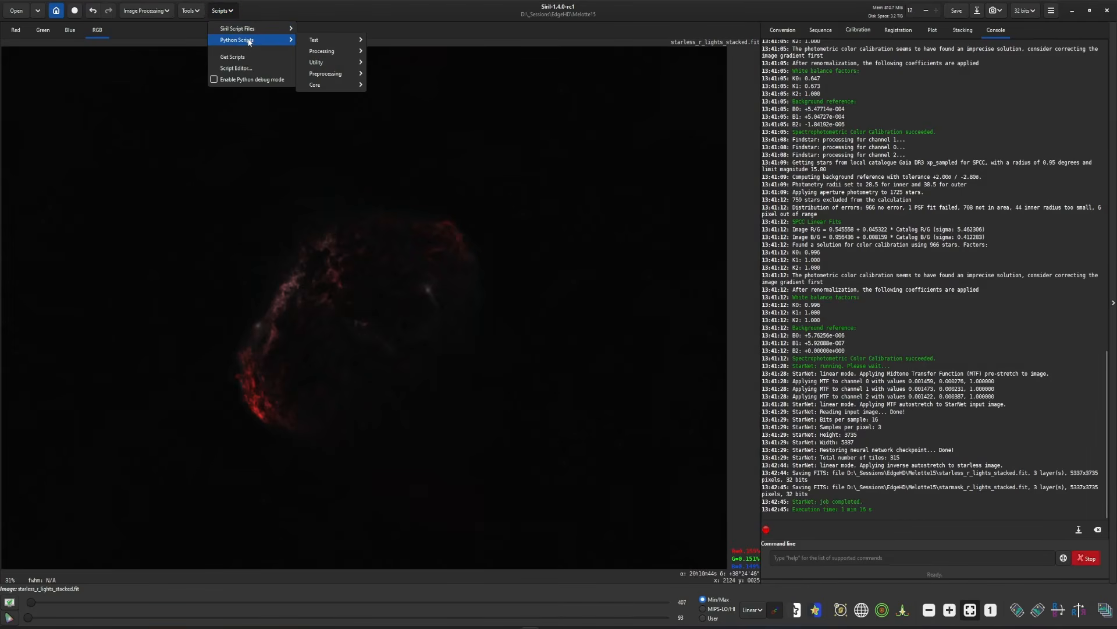
mouse_move(326, 51)
click(416, 164)
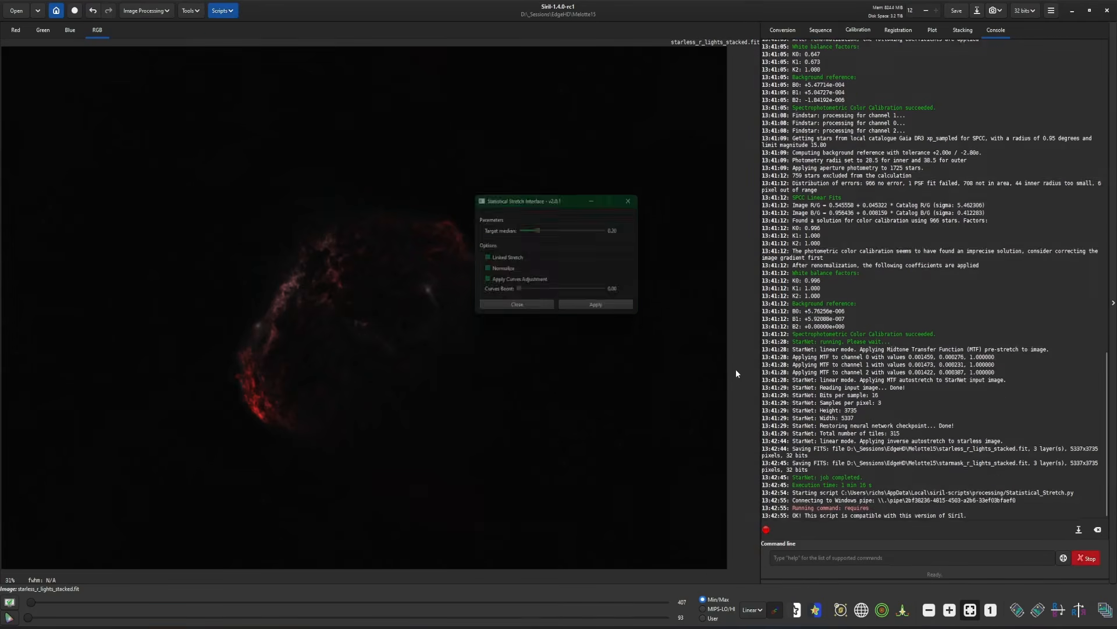
click(504, 270)
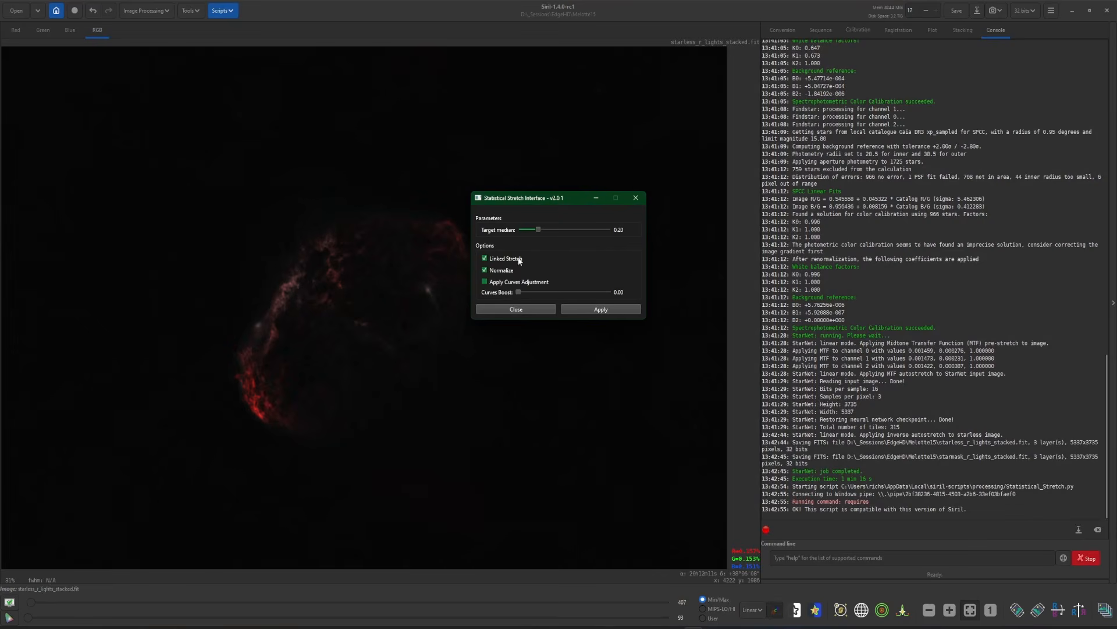
click(518, 259)
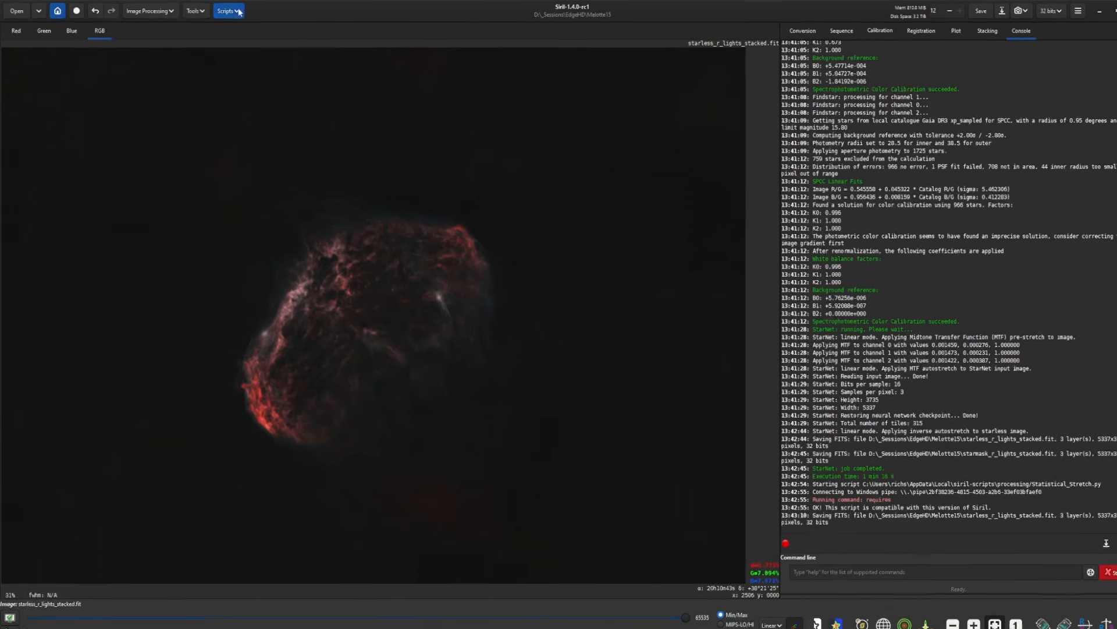
Start NB_2_RGB.py and load starmask_r_lights_stacked.fit as the OSC stars image
click(239, 12)
mouse_move(240, 39)
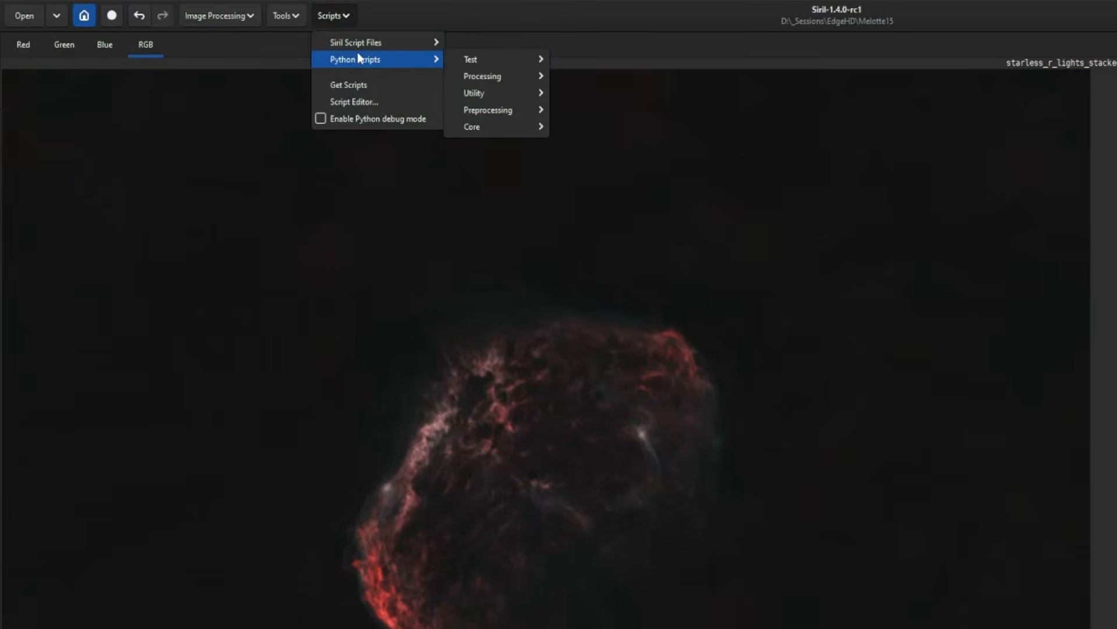
mouse_move(334, 52)
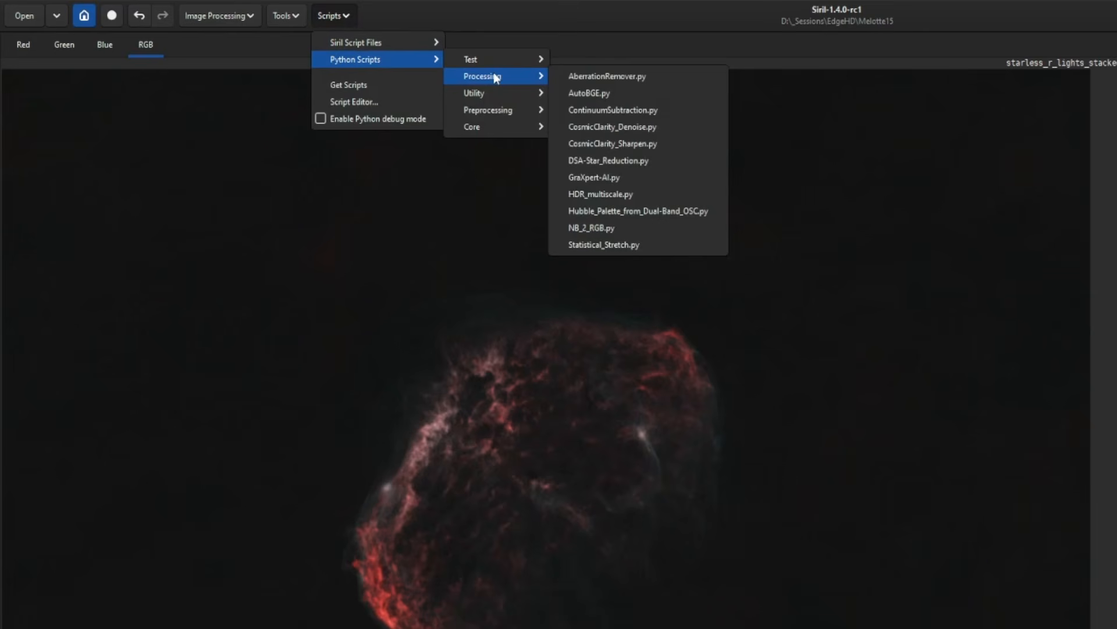
click(665, 228)
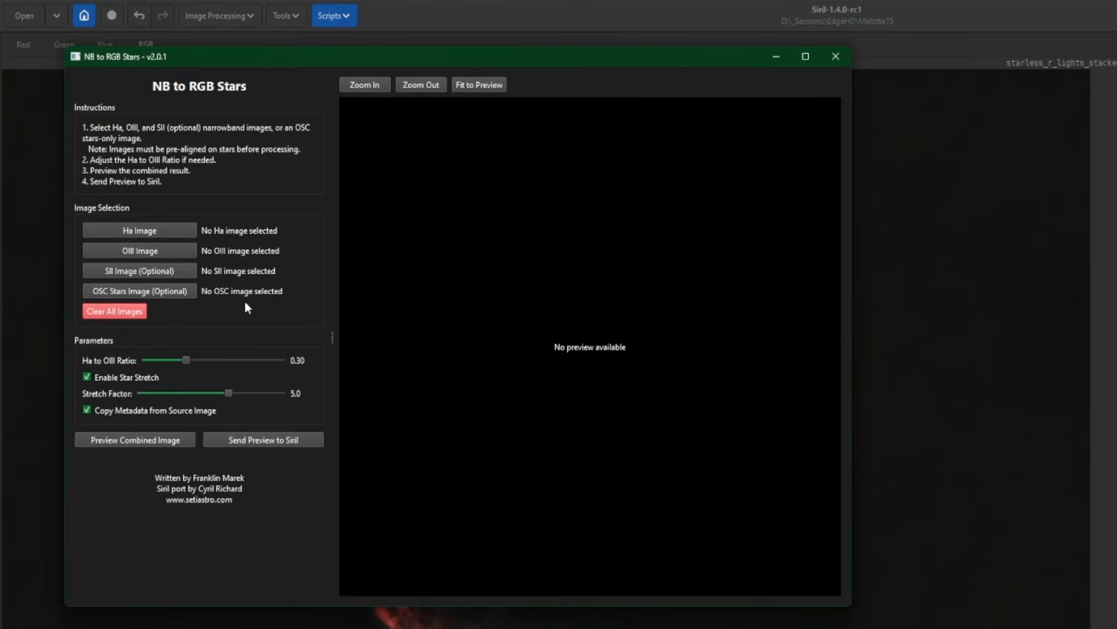
click(136, 294)
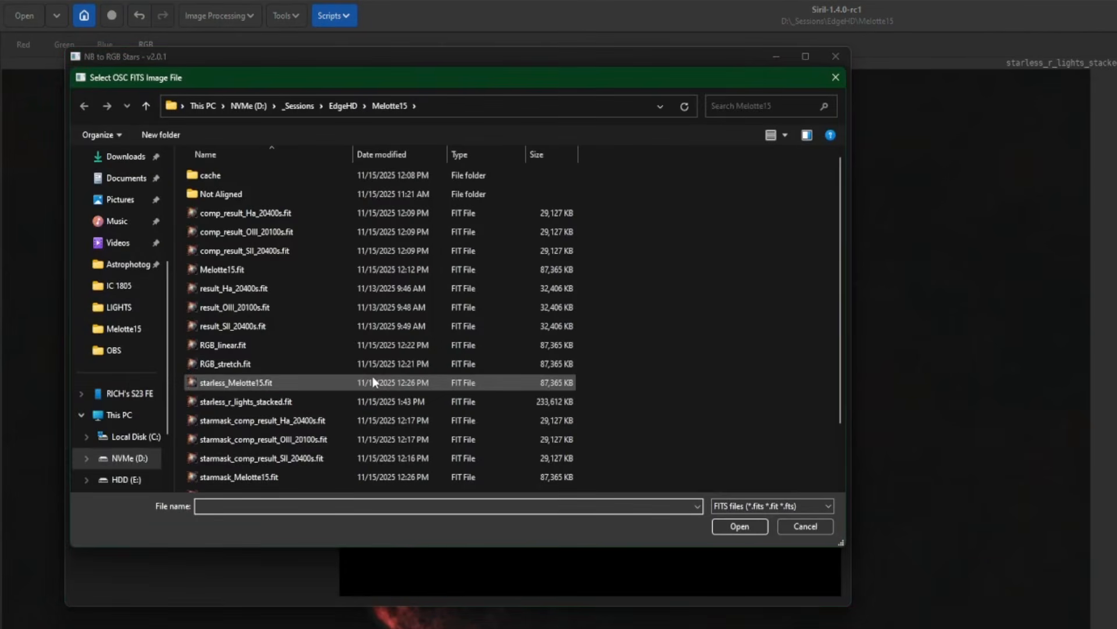
scroll(326, 387, down, 2)
click(272, 428)
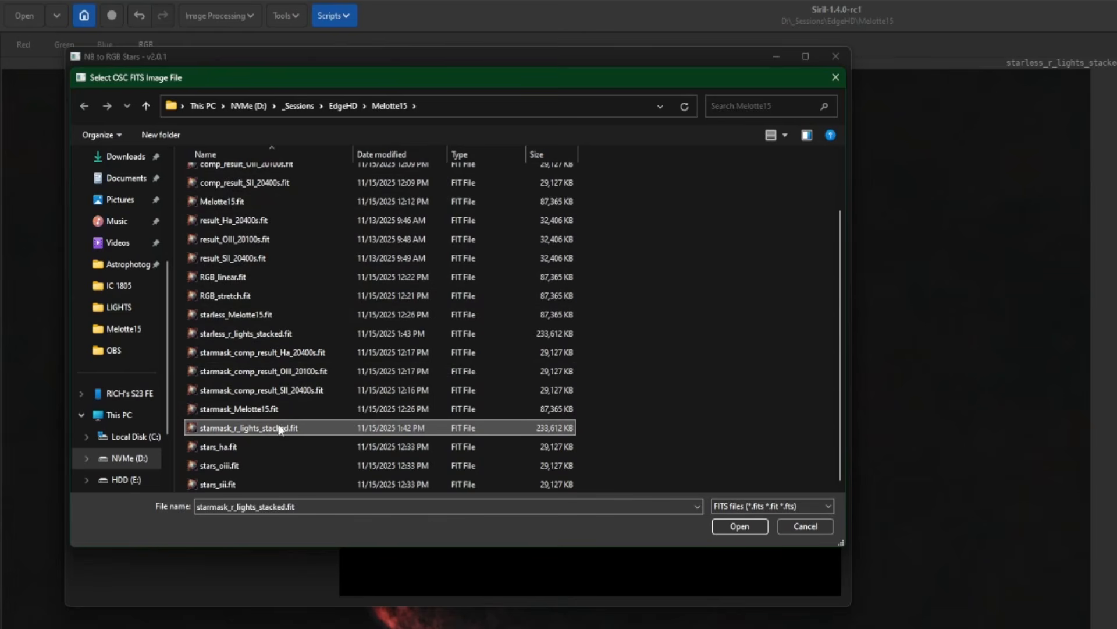
double_click(328, 428)
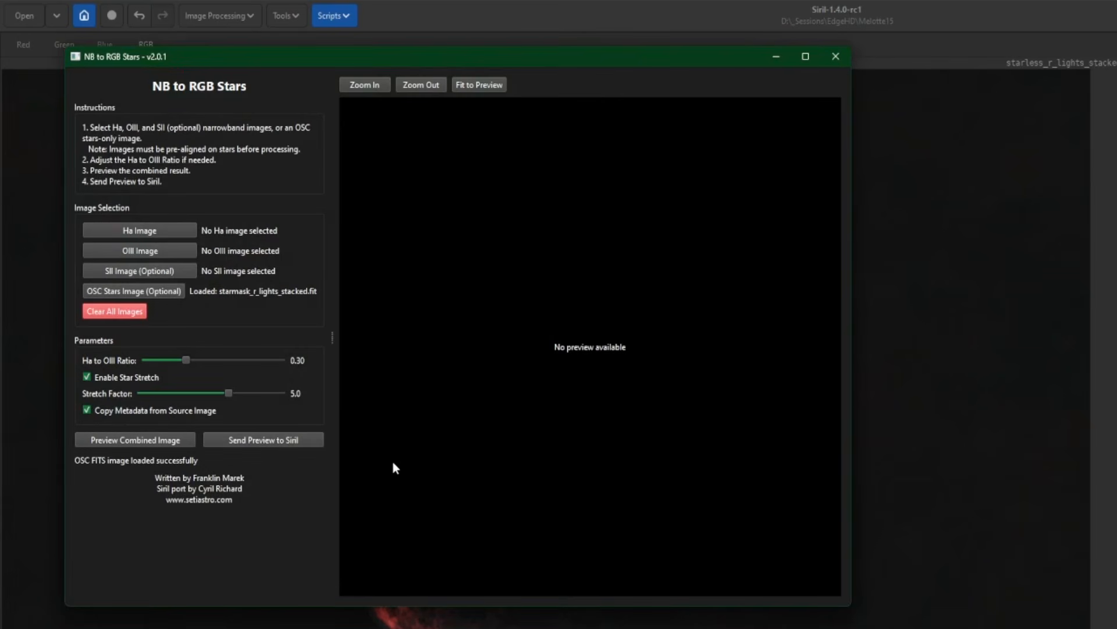
Preview the combined RGB stars, fit them to the preview and examine the star colours up close
click(119, 440)
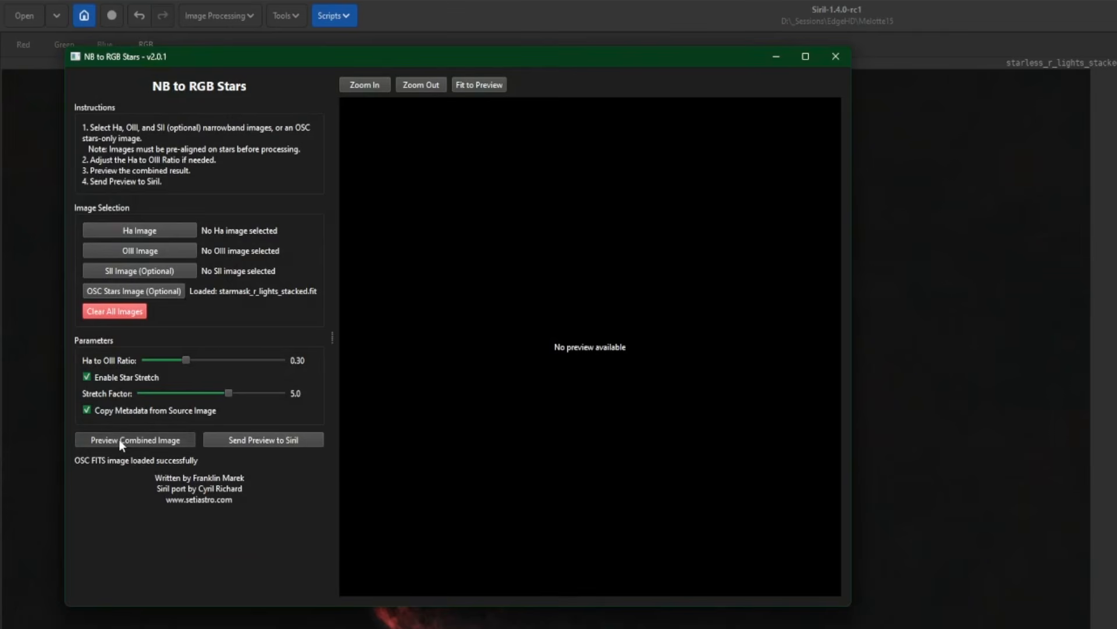
click(480, 84)
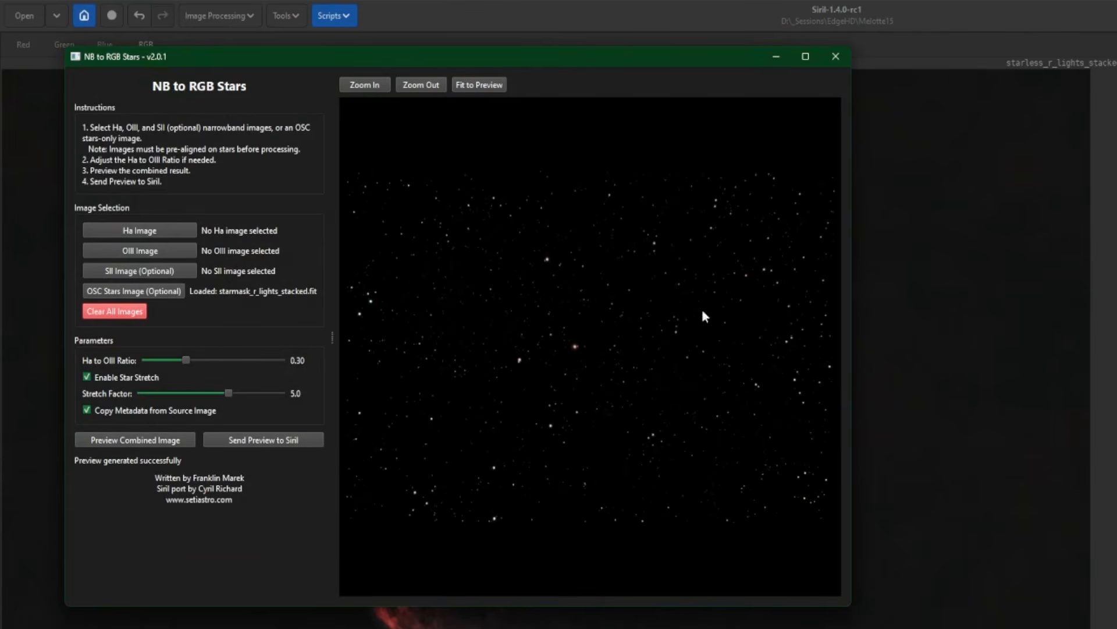
scroll(514, 375, up, 2)
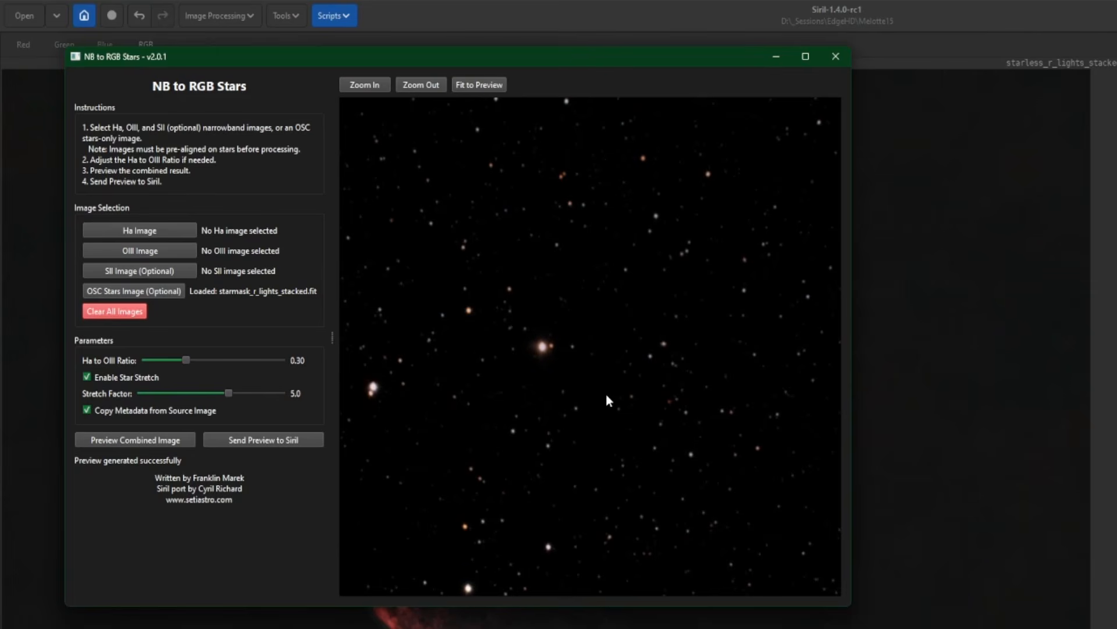
scroll(636, 402, up, 1)
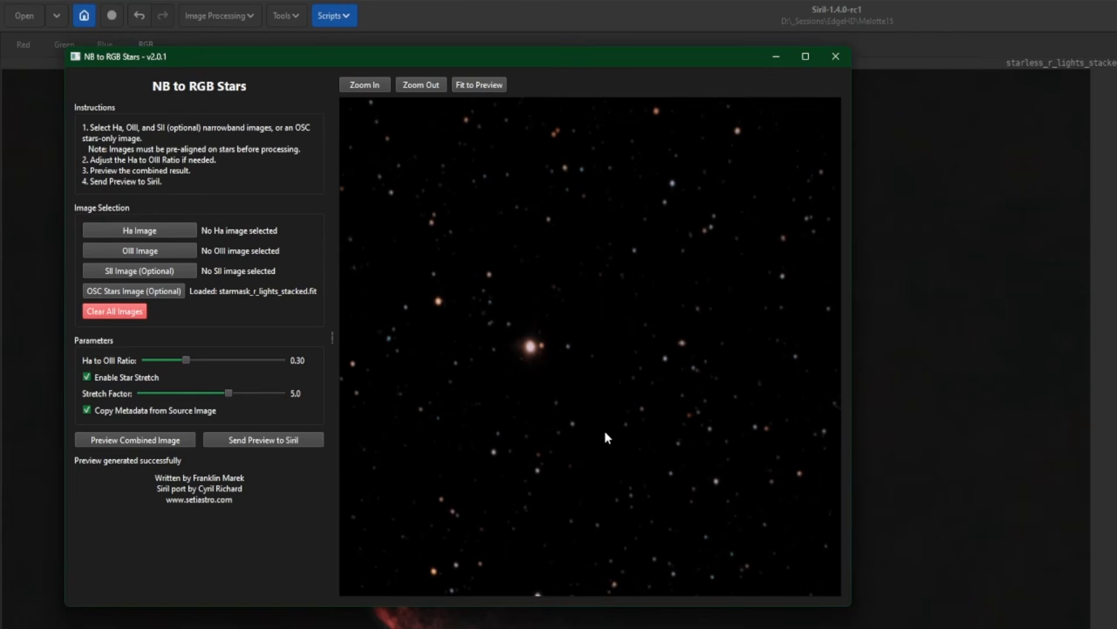
scroll(594, 426, down, 1)
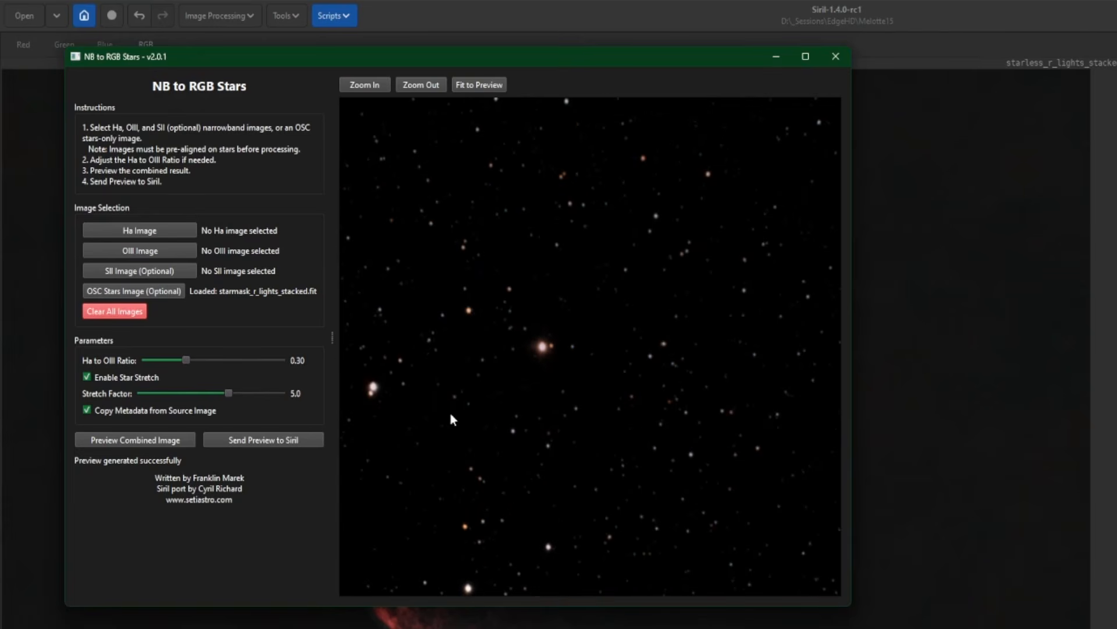
Try Ha to OIII ratios of 0.06 and 0.94, previewing the combined star image for each
drag(184, 360, 153, 361)
click(132, 440)
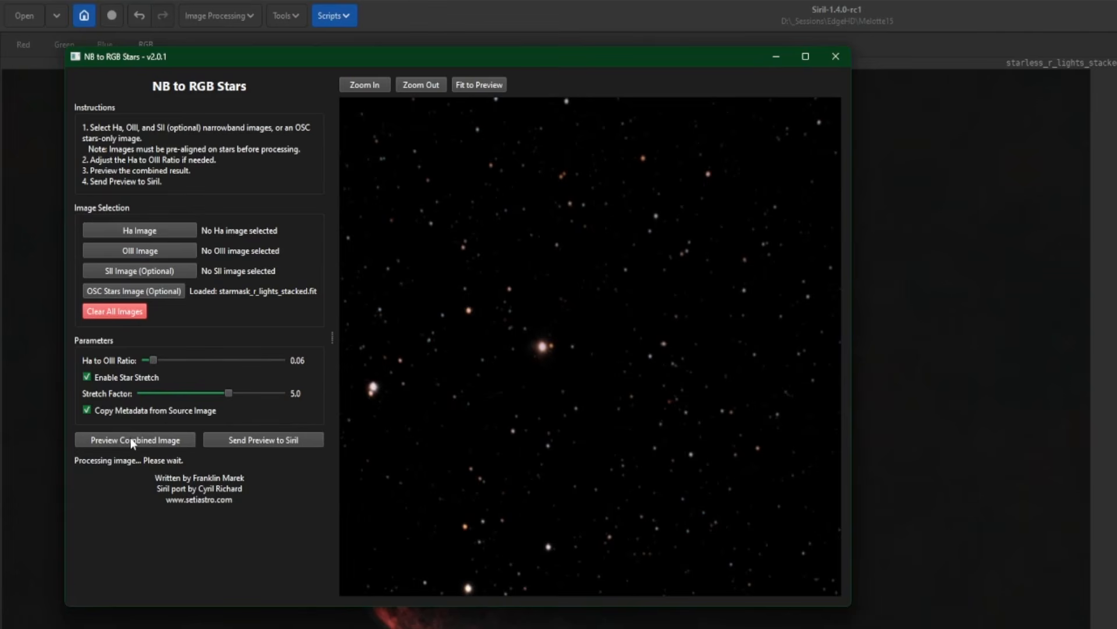
drag(154, 360, 257, 360)
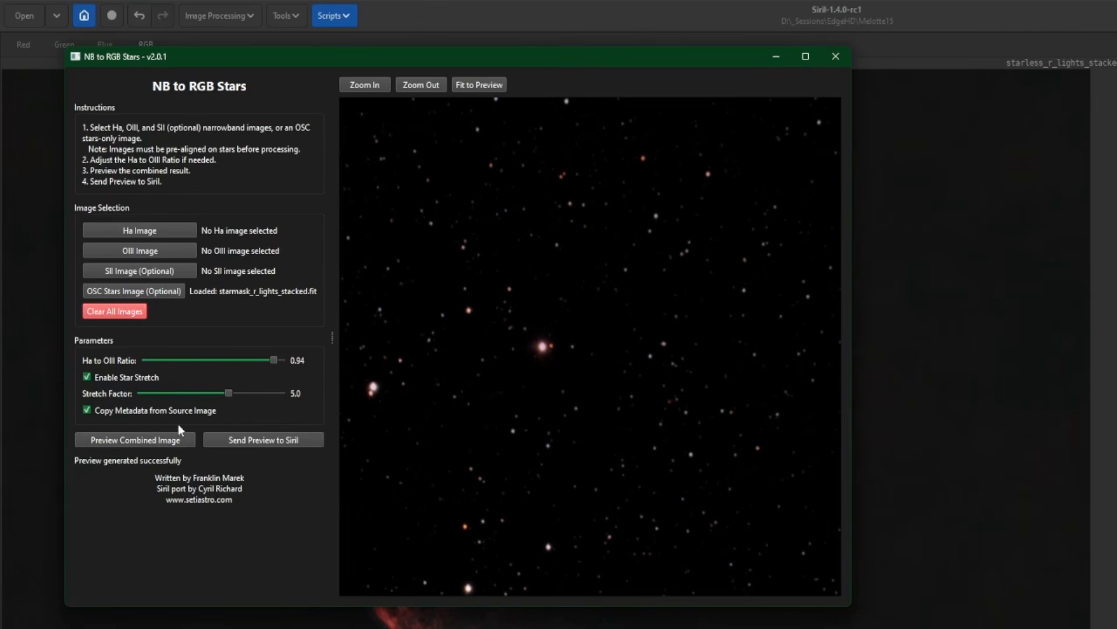
click(152, 438)
Set the Ha to OIII ratio to 0.29, regenerate the preview, send it to Siril and close the script
drag(274, 360, 186, 357)
drag(186, 351, 189, 351)
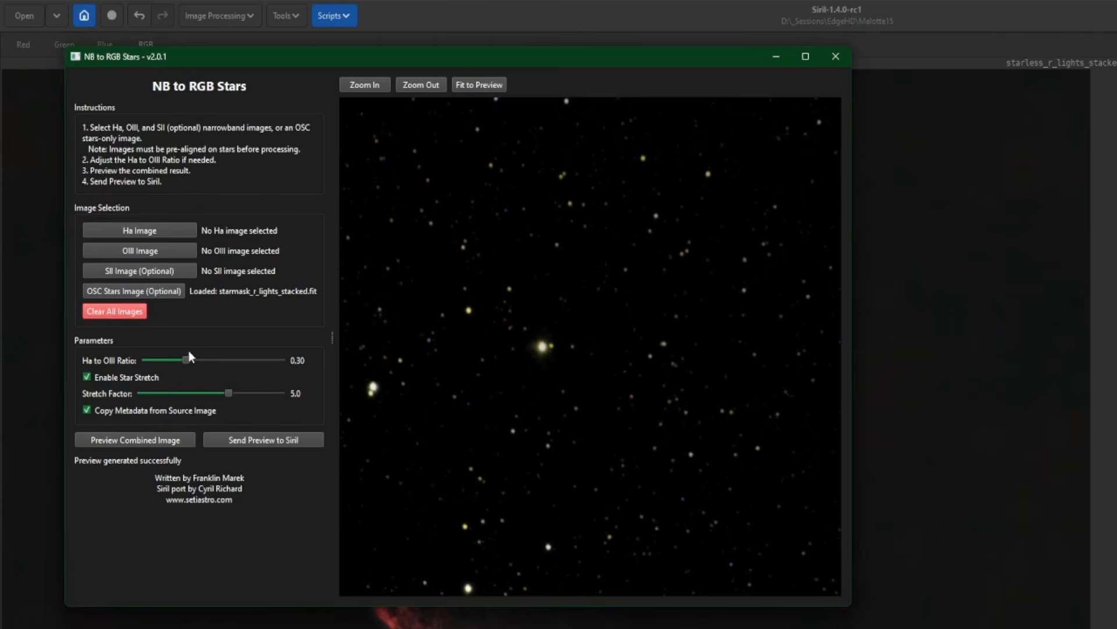
click(153, 440)
click(264, 442)
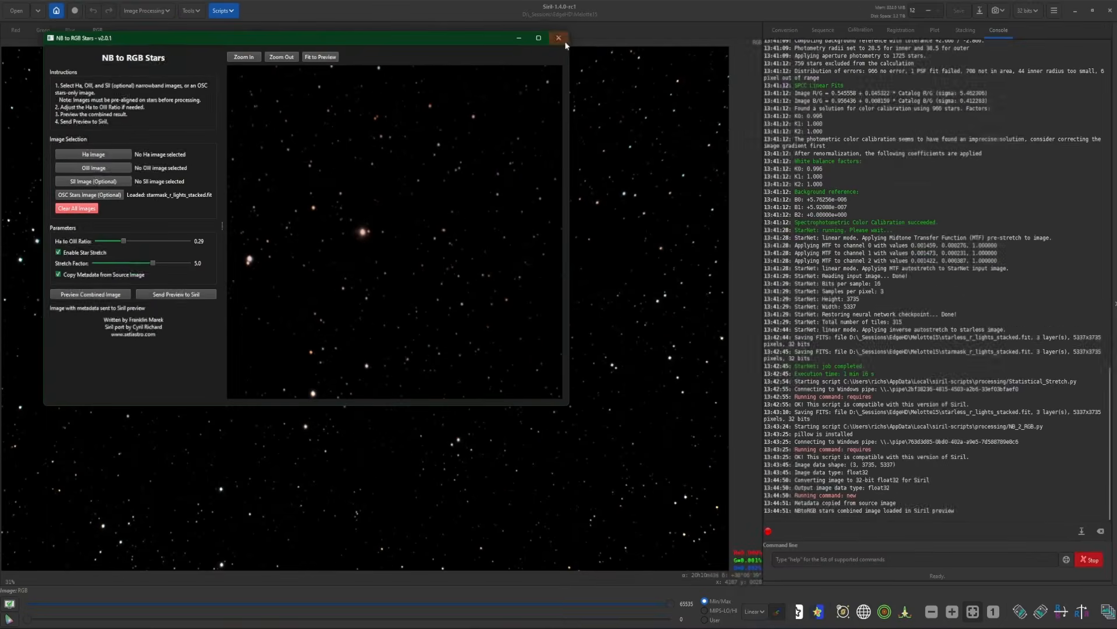
click(775, 52)
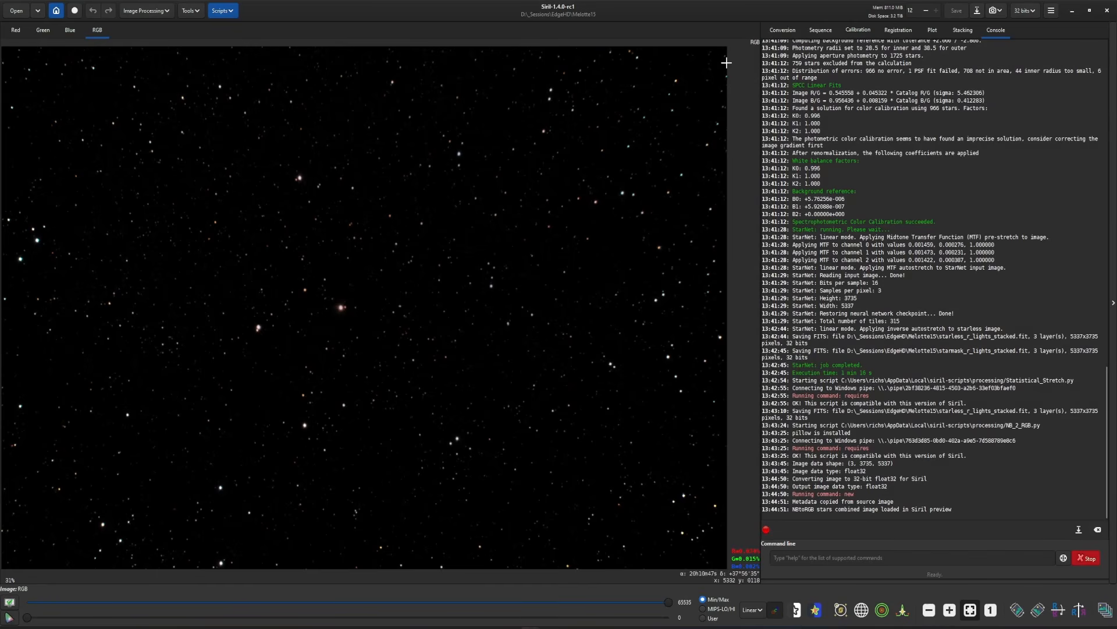
Save the combined star image as RGB.fit in the Melotte15 folder
click(977, 10)
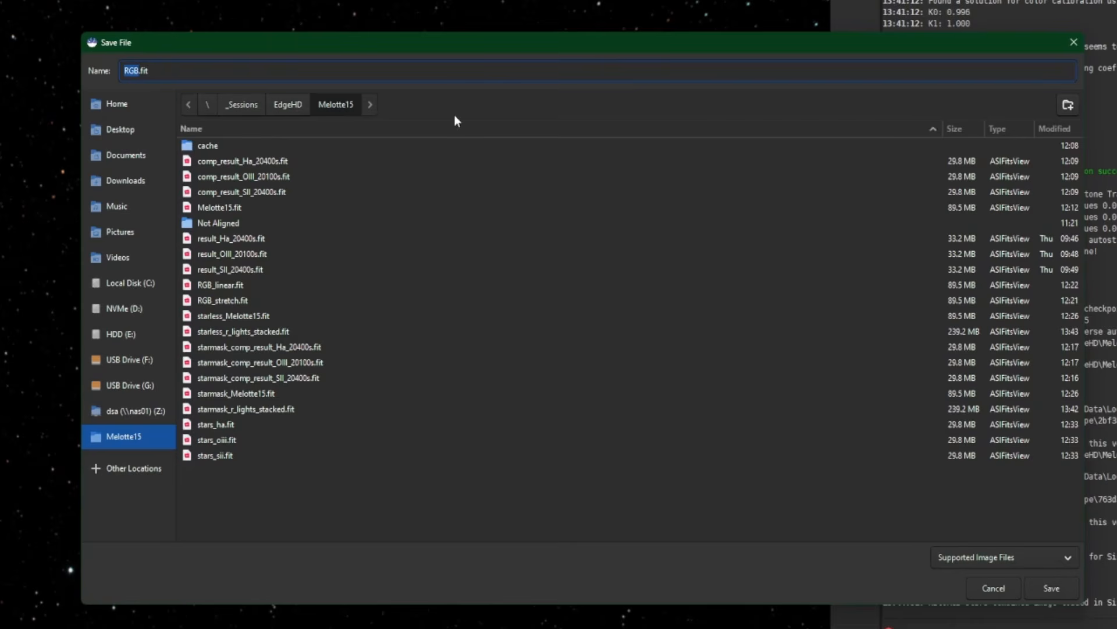
click(1066, 592)
click(684, 440)
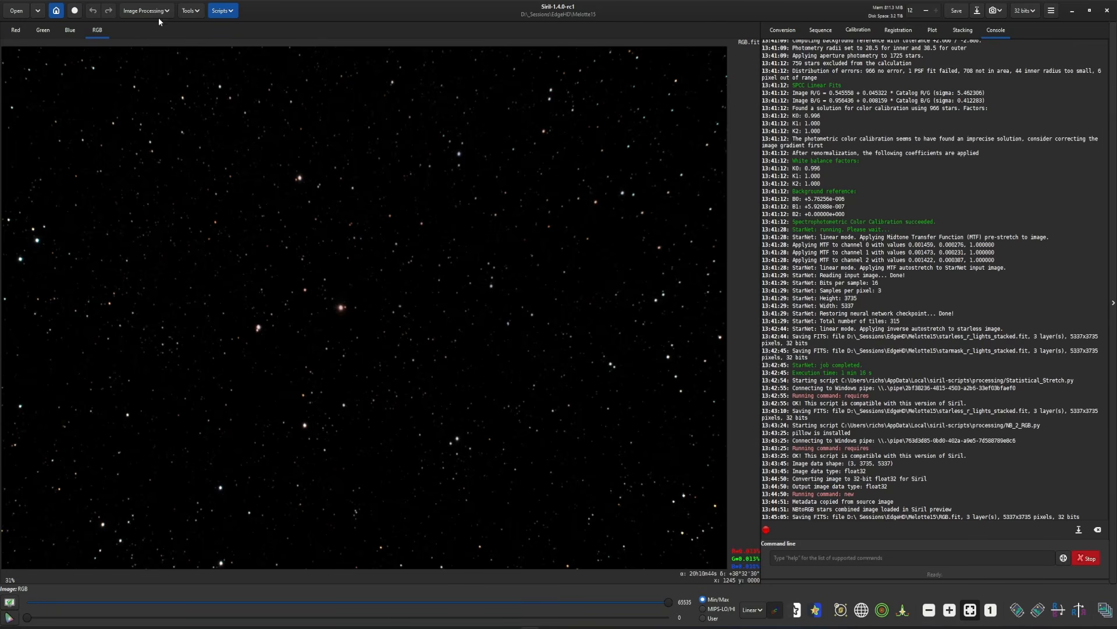
Open Star Recomposition, accept closing the current image, and move the dialog clear of the image
click(146, 10)
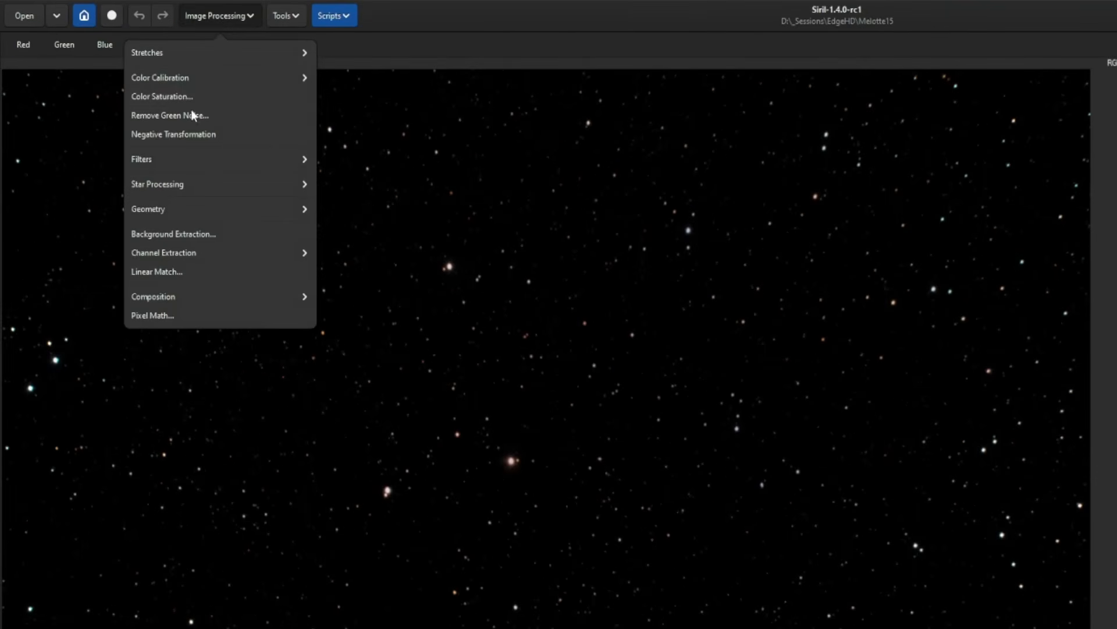
click(206, 186)
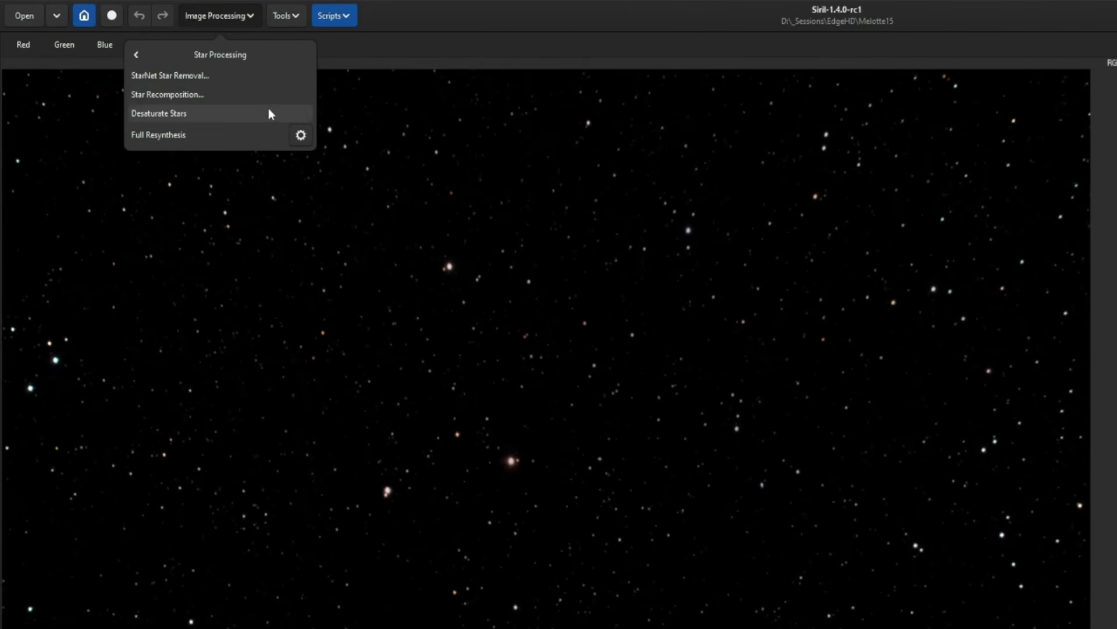
click(176, 96)
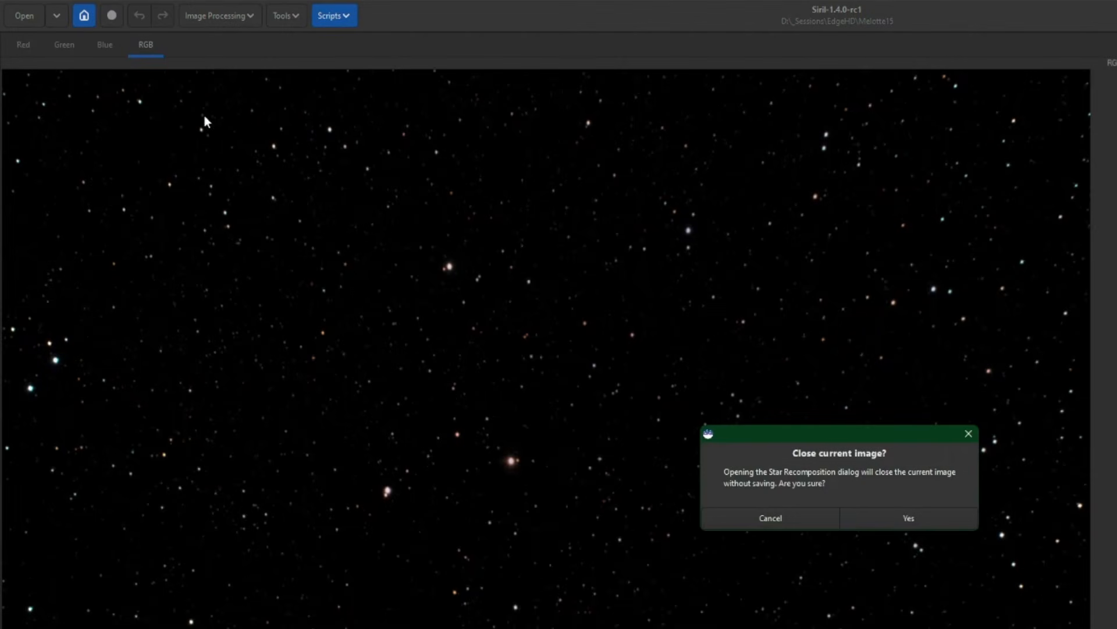
click(916, 522)
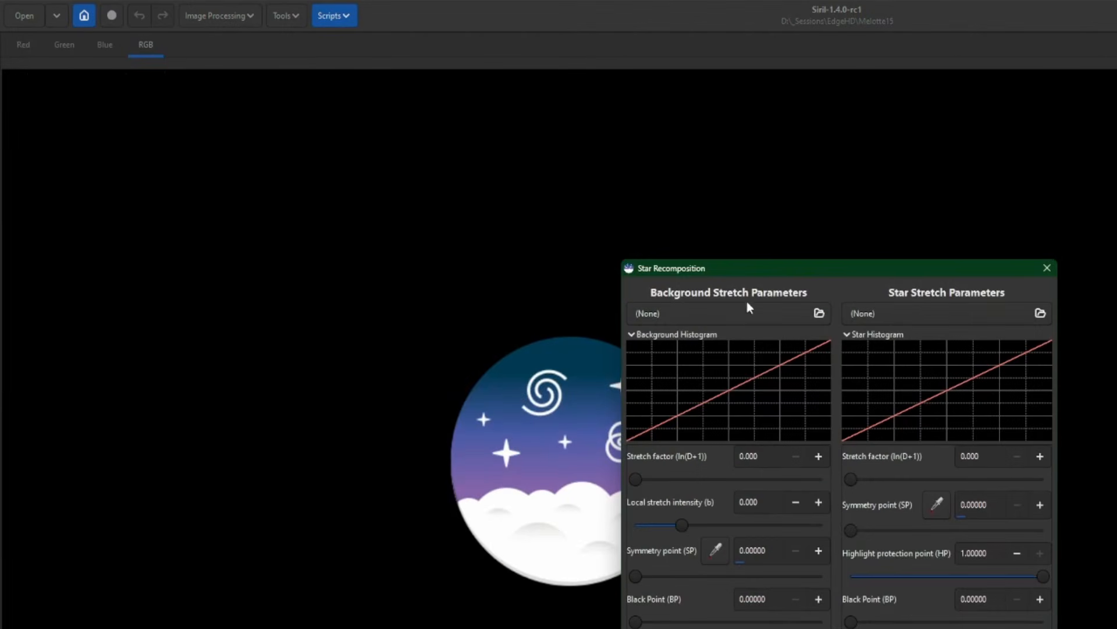
drag(766, 268, 820, 113)
Load starless_r_lights_stacked.fit as the background image and RGB.fit as the star image for the recomposition
click(756, 157)
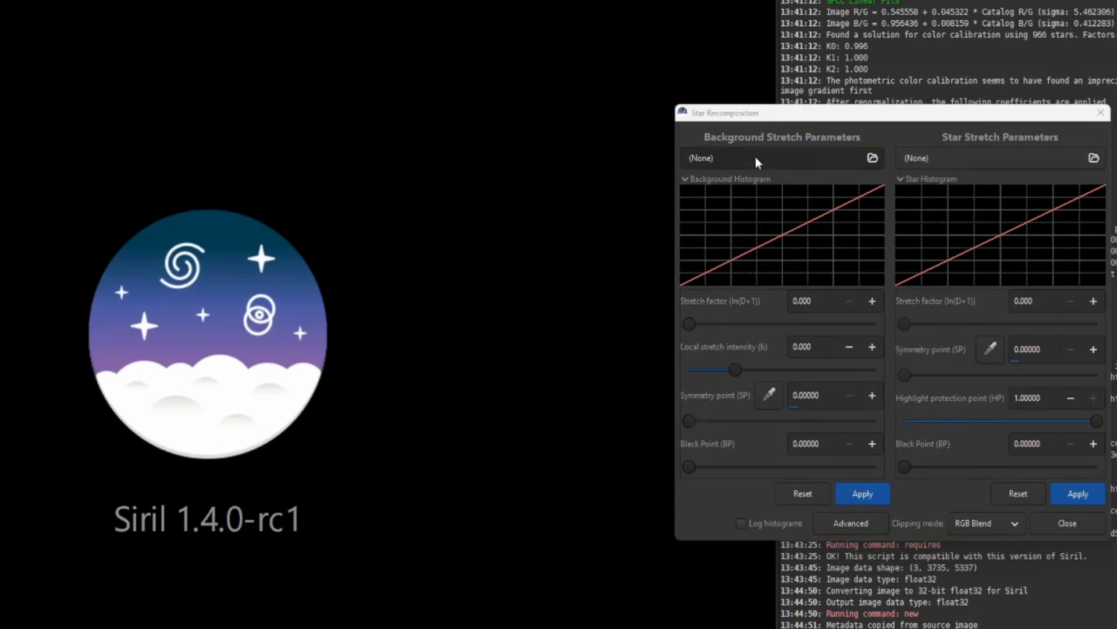
scroll(721, 386, down, 2)
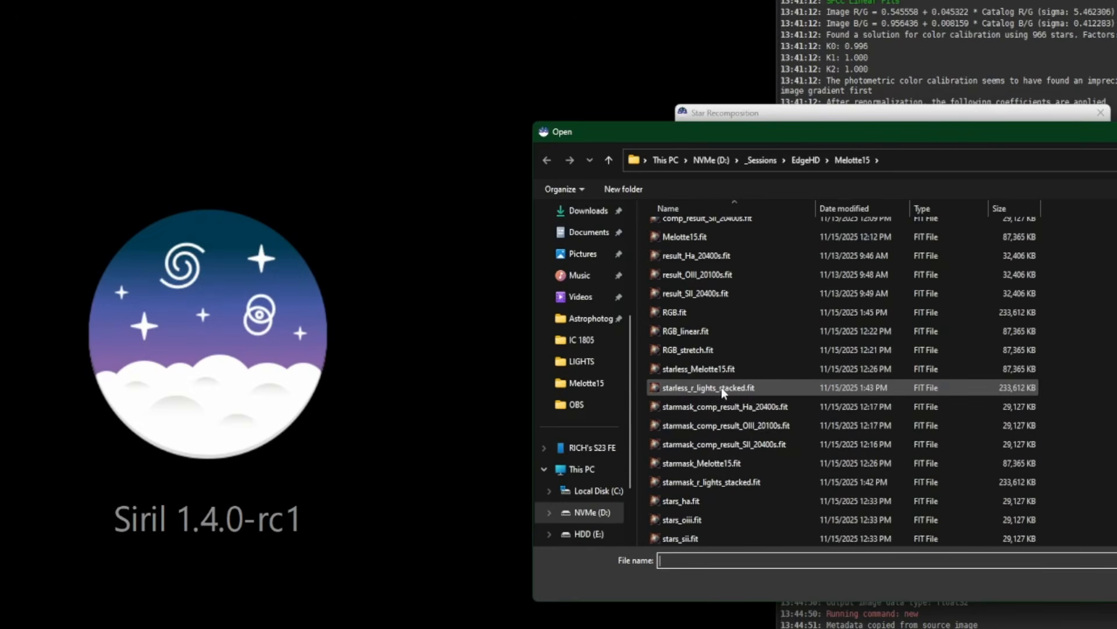
double_click(722, 386)
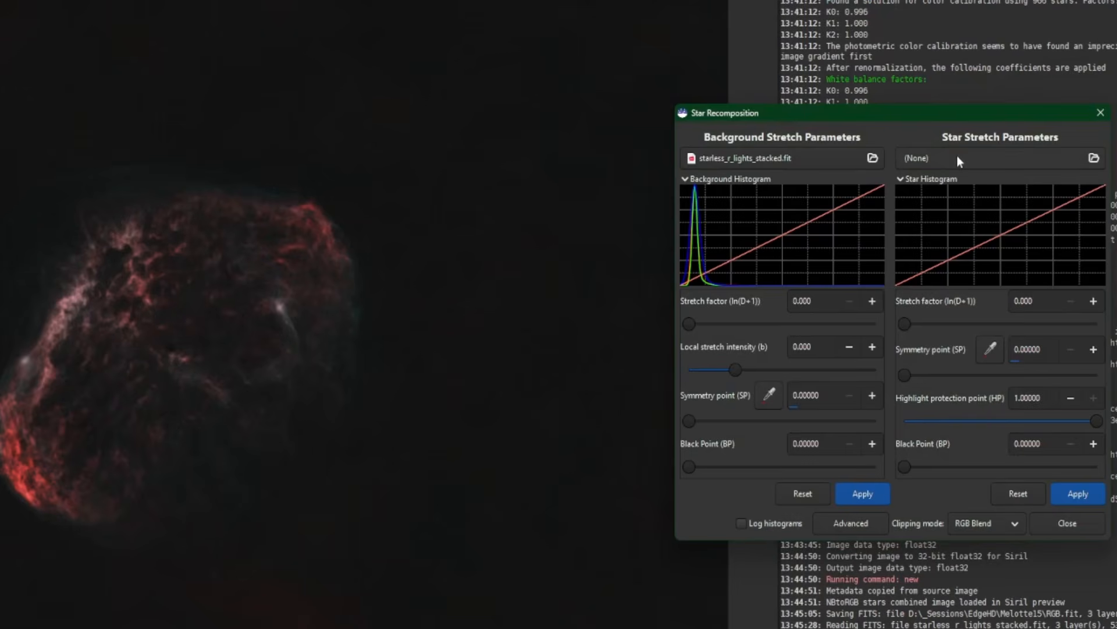
click(957, 155)
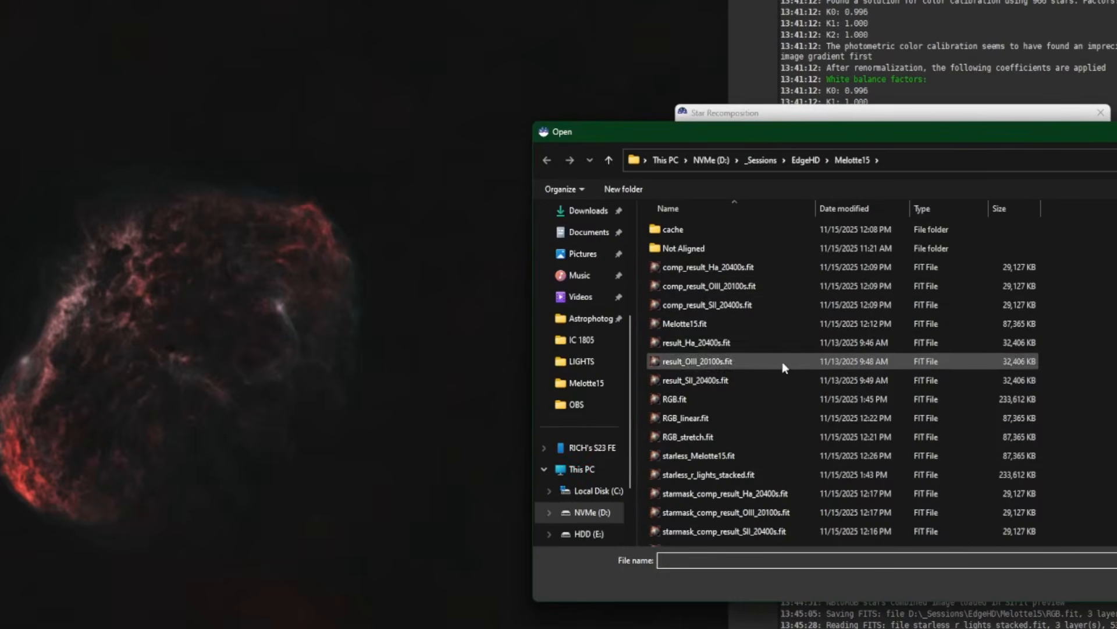
double_click(693, 398)
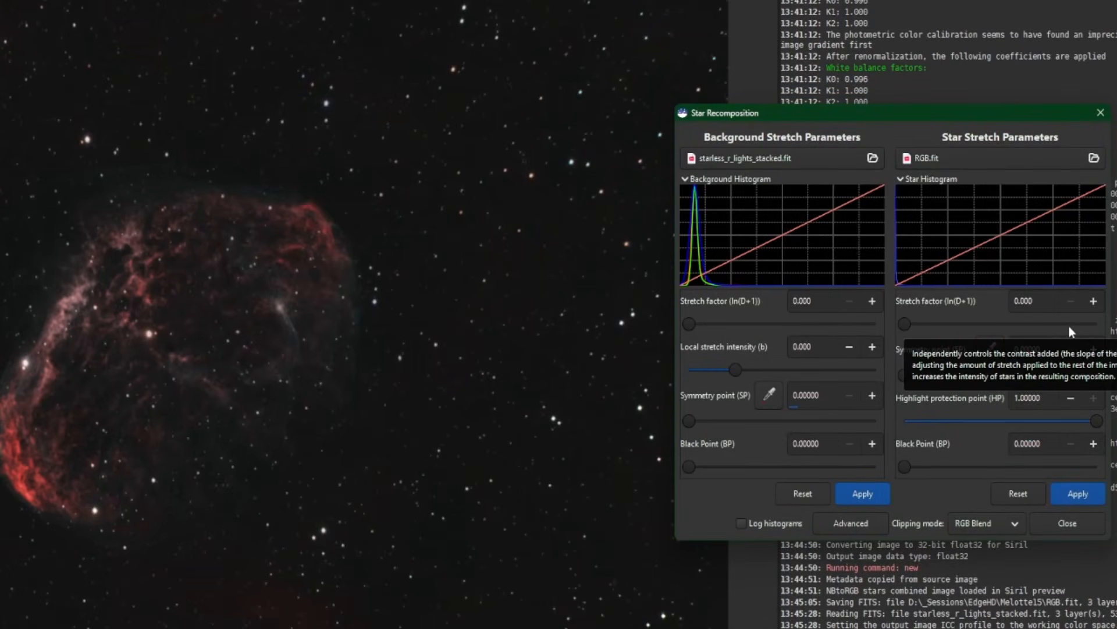
Reduce the stars slightly with the advanced Inverse modified arcsinh transform and close Star Recomposition
click(879, 522)
mouse_move(918, 398)
mouse_down()
mouse_move(942, 397)
mouse_move(903, 396)
mouse_up()
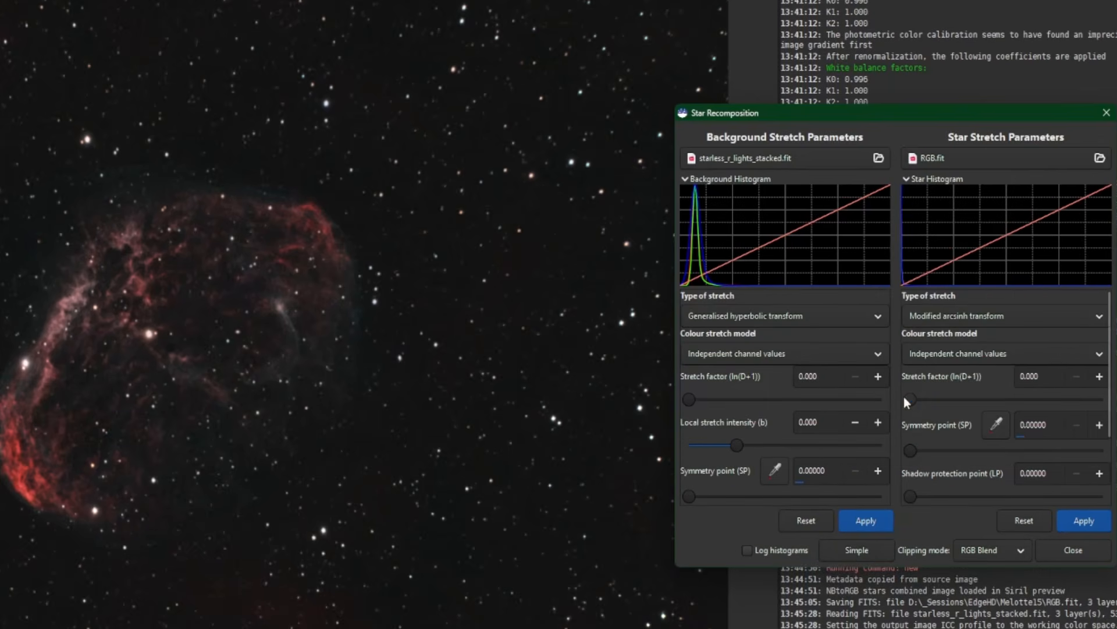
click(939, 315)
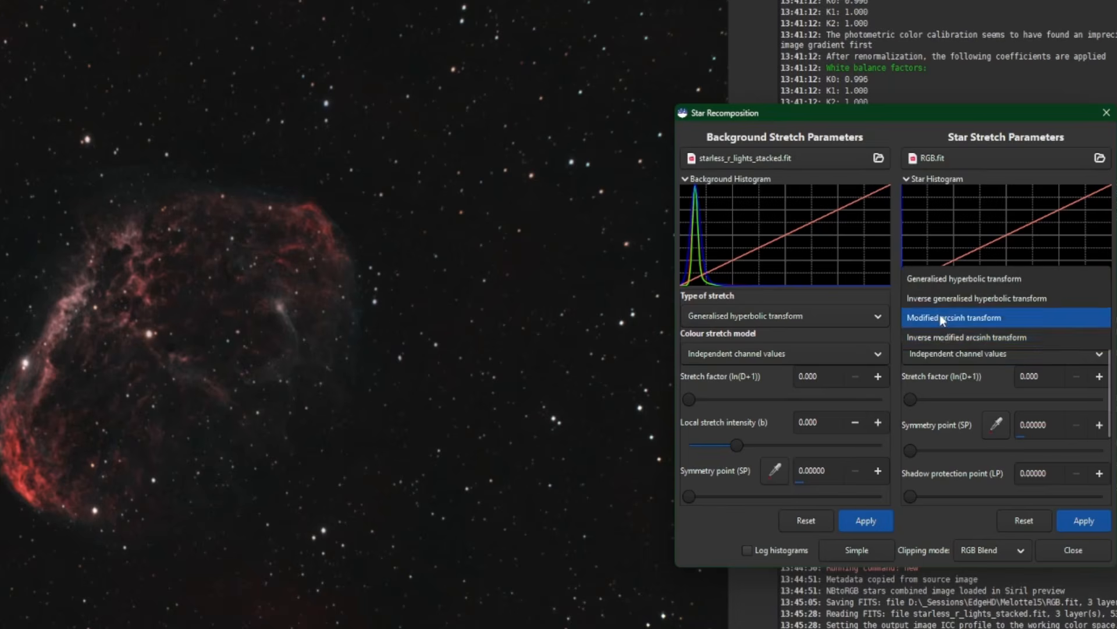
click(947, 335)
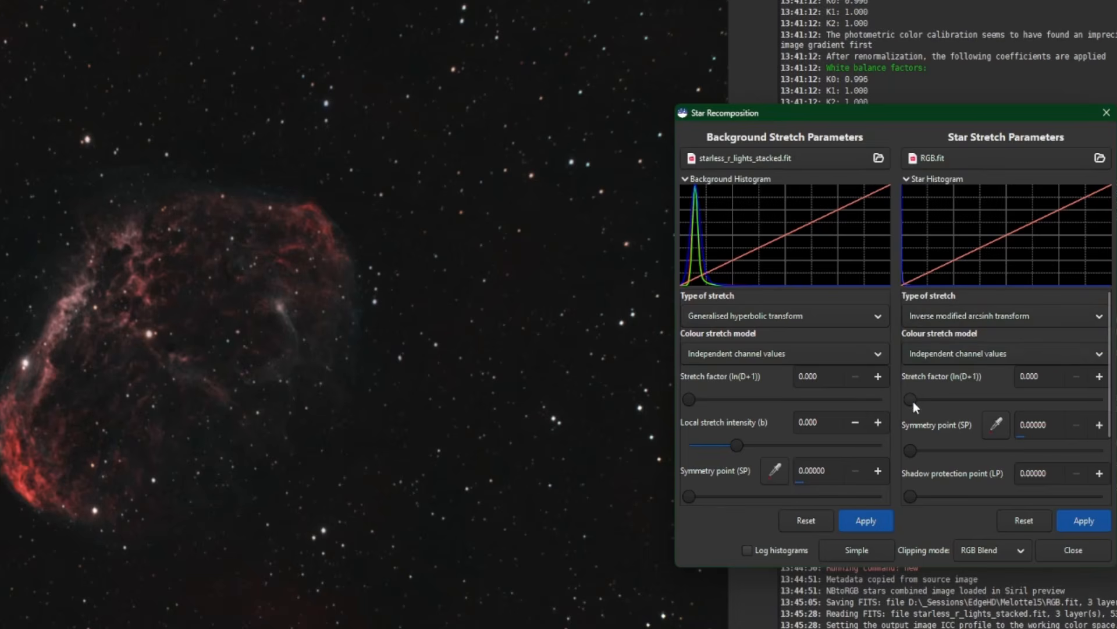
drag(913, 402, 941, 396)
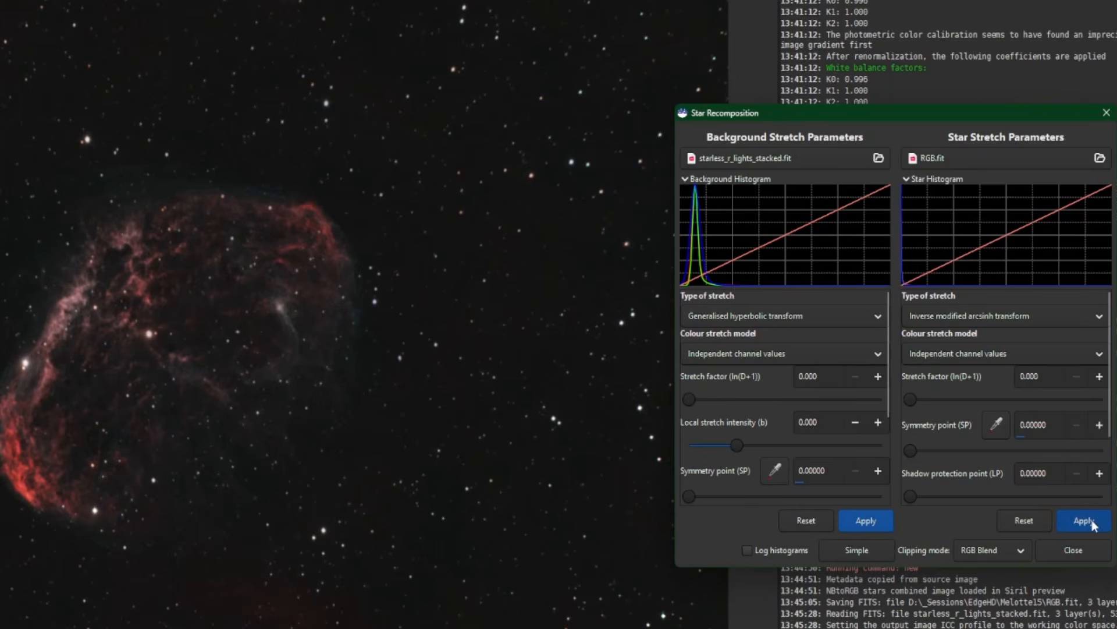
click(1091, 551)
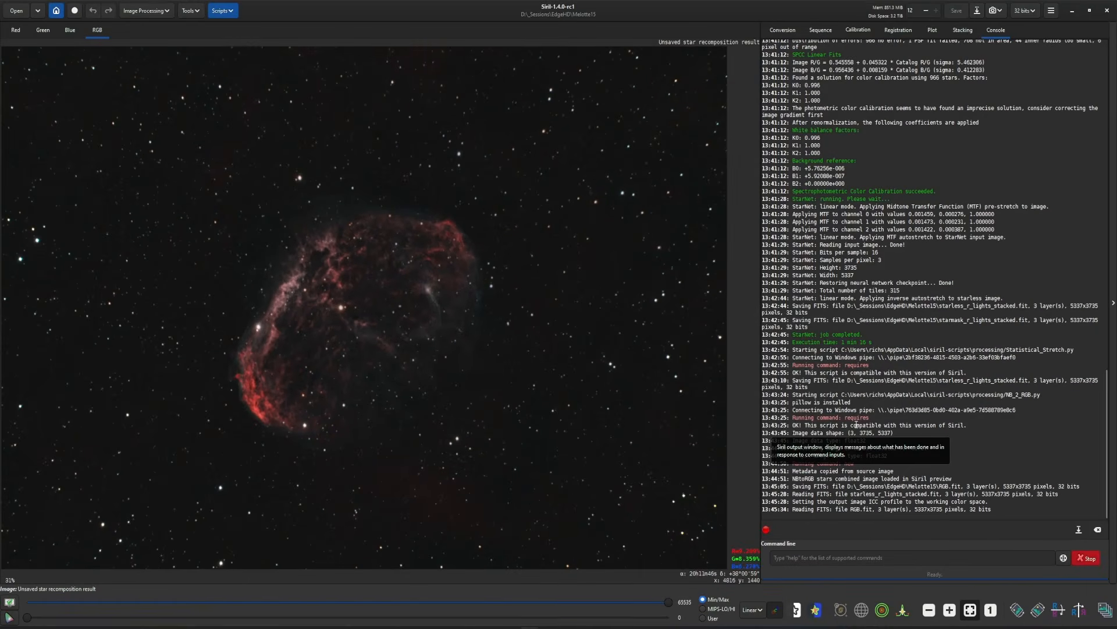